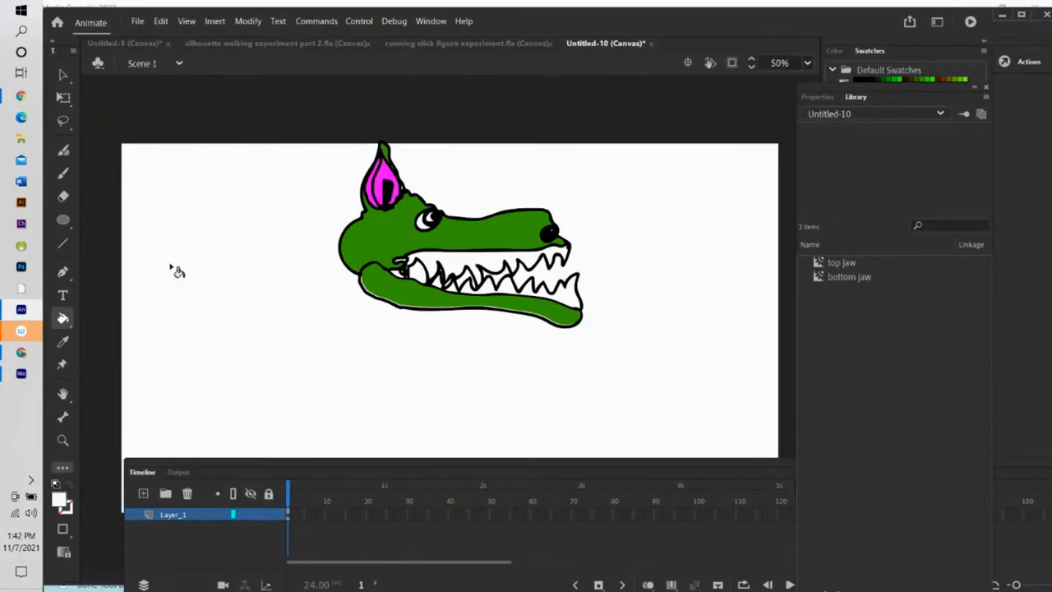
Close the Untitled-10 document and create a new Full HD 1920 x 1080 HTML5 Canvas document at 24 fps.
left_click(651, 44)
left_click(567, 320)
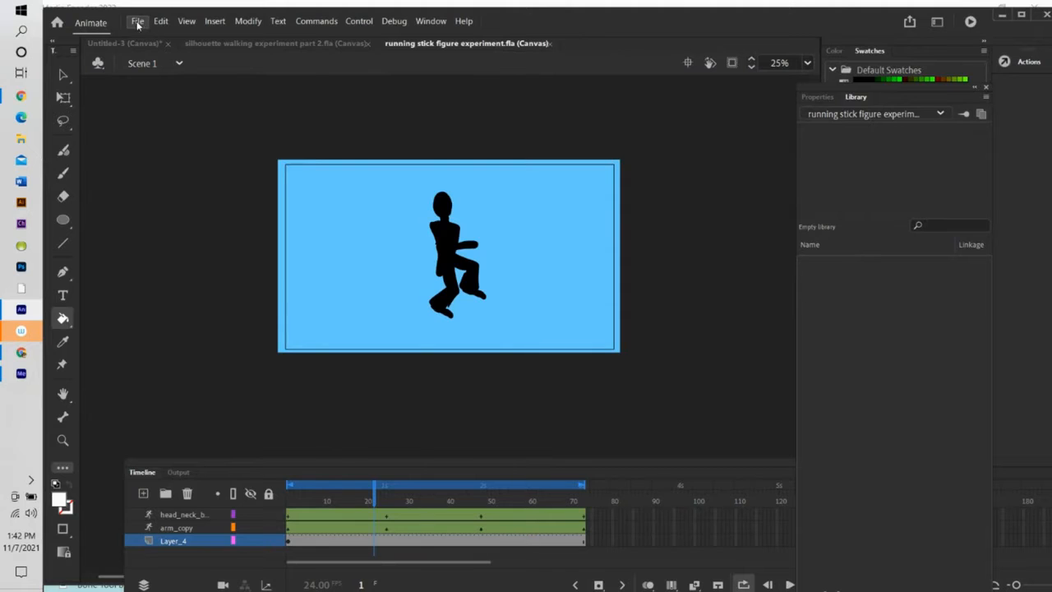
left_click(137, 20)
left_click(175, 37)
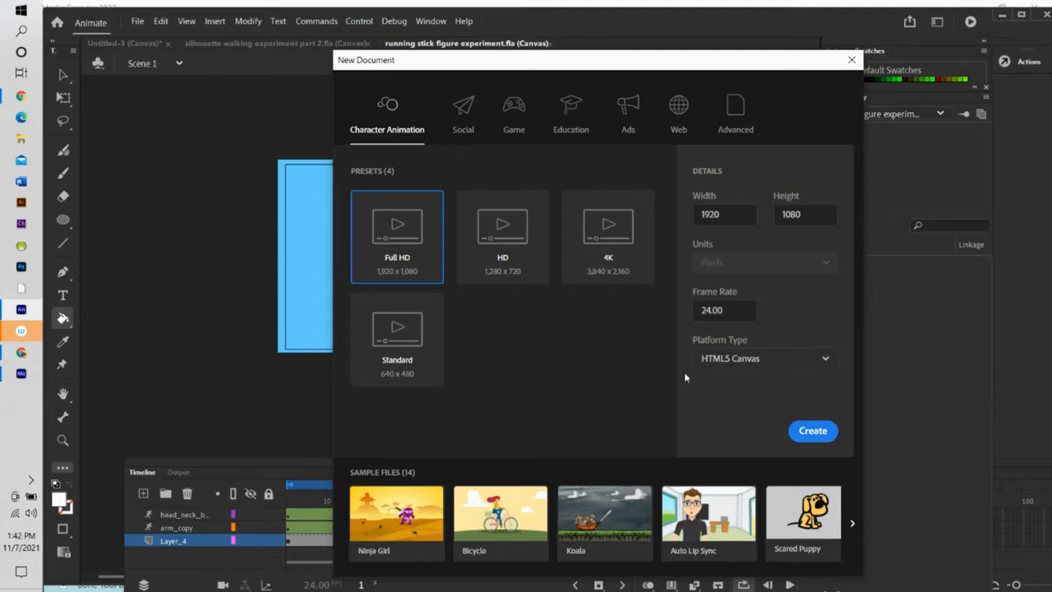
left_click(816, 432)
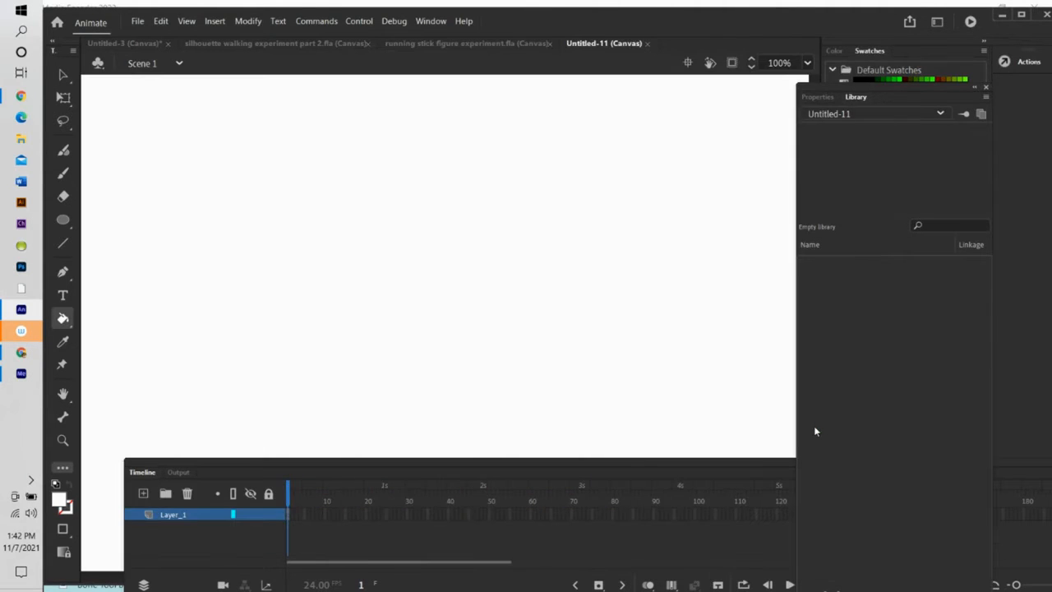
Brush a black outline of a crocodile's upper head with pointed ear, eye, nostril and a row of upper teeth, mid-stage.
left_click(808, 63)
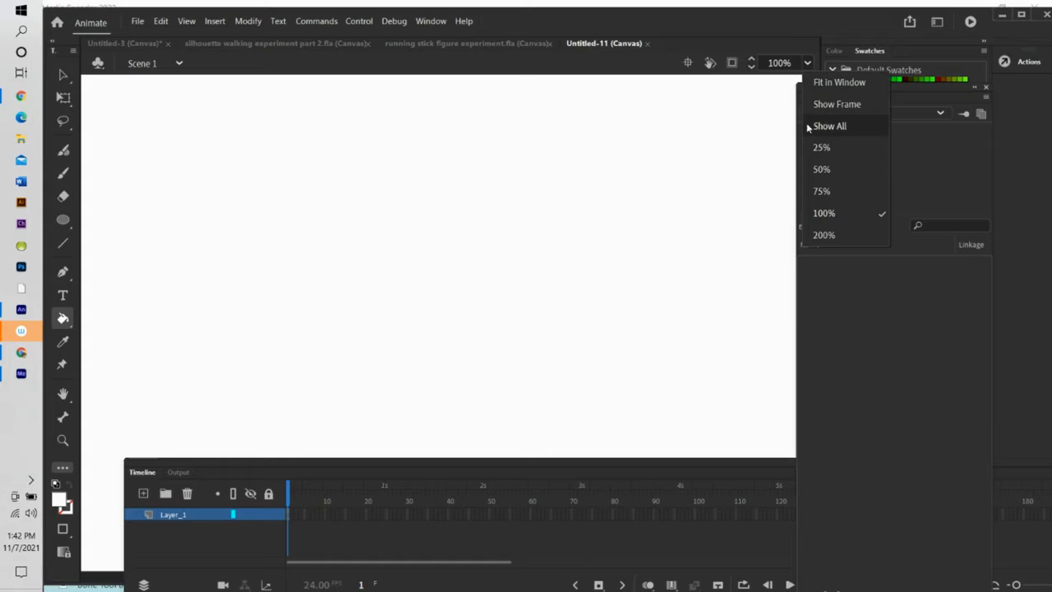
left_click(819, 171)
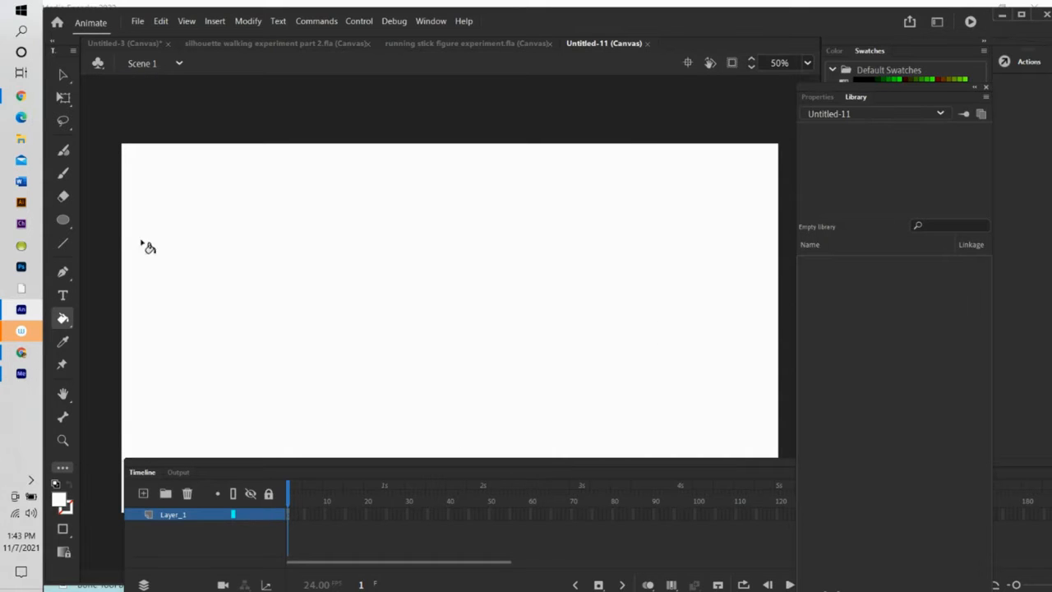
left_click(63, 174)
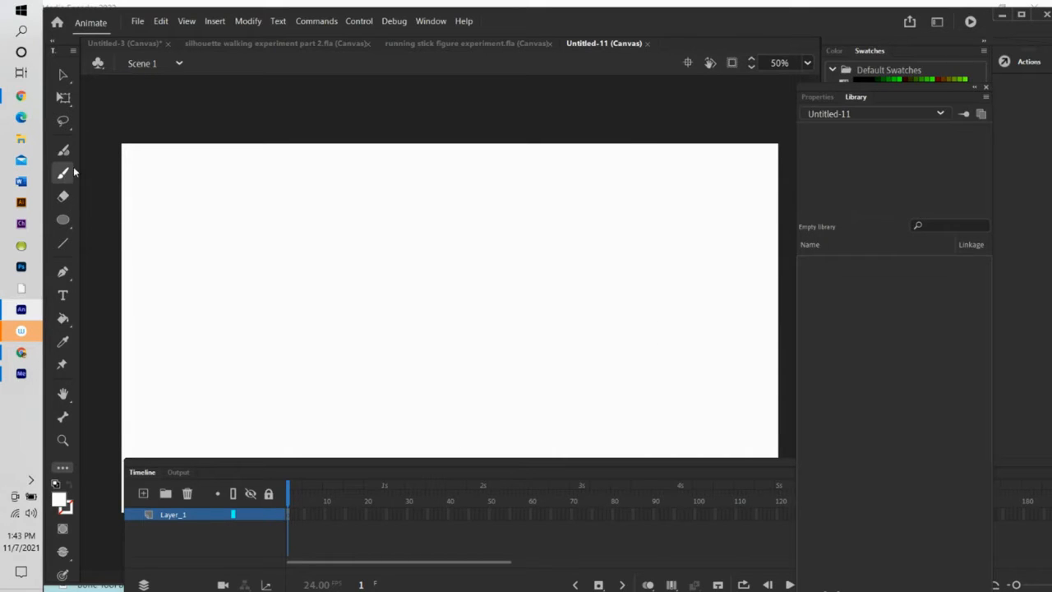
left_click(60, 500)
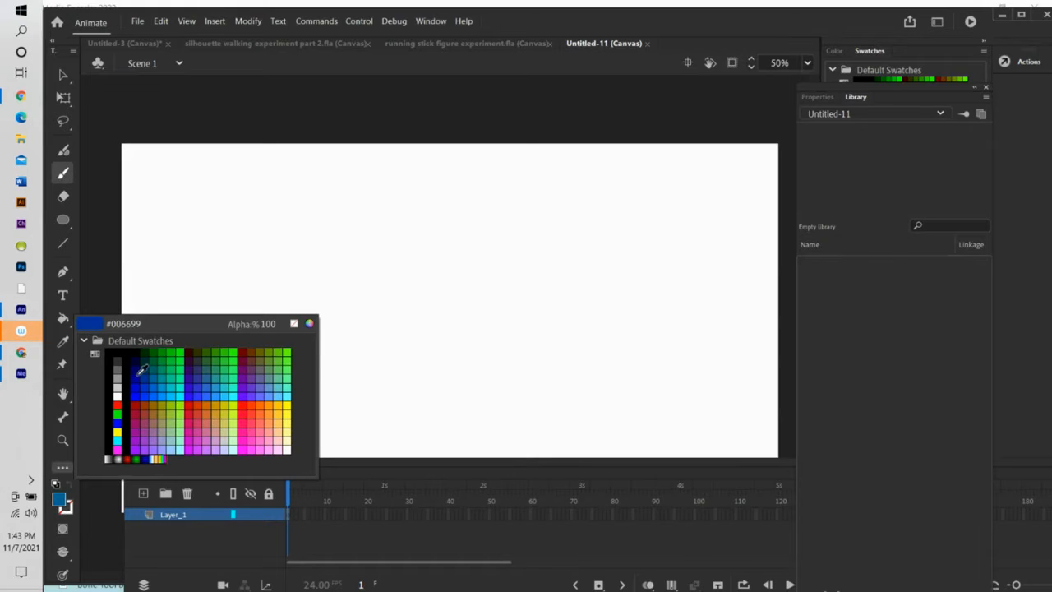
left_click(116, 354)
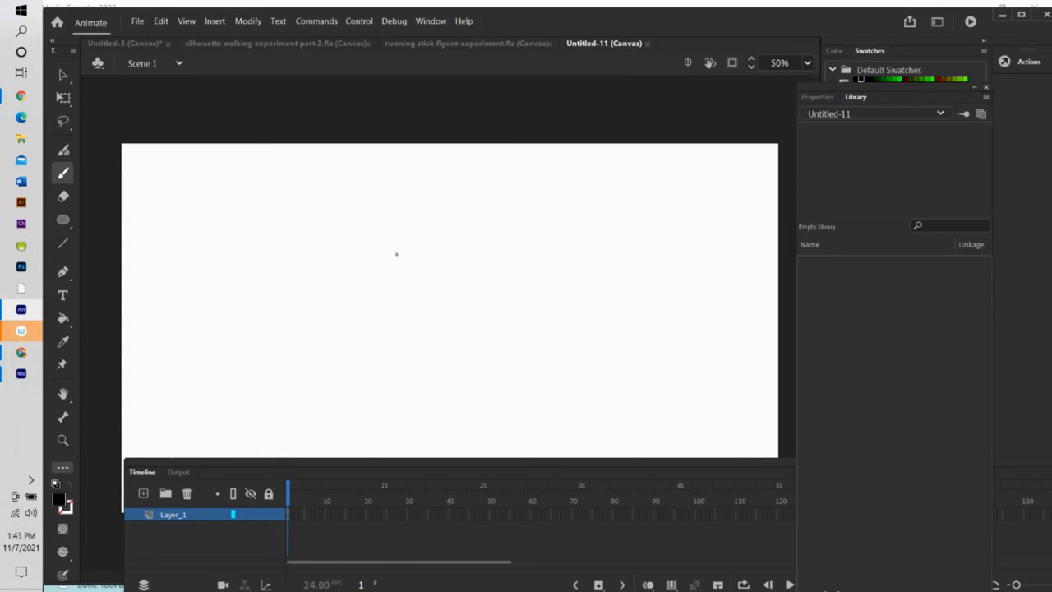
mouse_move(396, 267)
left_mouse_down()
mouse_move(385, 222)
mouse_move(411, 241)
mouse_move(407, 267)
mouse_move(398, 249)
mouse_move(456, 264)
mouse_move(443, 283)
mouse_move(463, 277)
mouse_move(454, 266)
mouse_move(452, 277)
mouse_move(483, 281)
mouse_move(547, 273)
mouse_move(542, 288)
mouse_move(558, 278)
mouse_move(562, 320)
mouse_move(552, 314)
mouse_move(550, 325)
mouse_move(538, 312)
mouse_move(525, 334)
mouse_move(520, 316)
mouse_move(510, 338)
mouse_move(505, 325)
mouse_move(500, 343)
mouse_move(486, 328)
mouse_move(471, 346)
mouse_move(458, 330)
mouse_move(455, 353)
mouse_move(439, 332)
mouse_move(508, 315)
mouse_move(376, 344)
mouse_move(360, 305)
mouse_move(397, 265)
left_mouse_up()
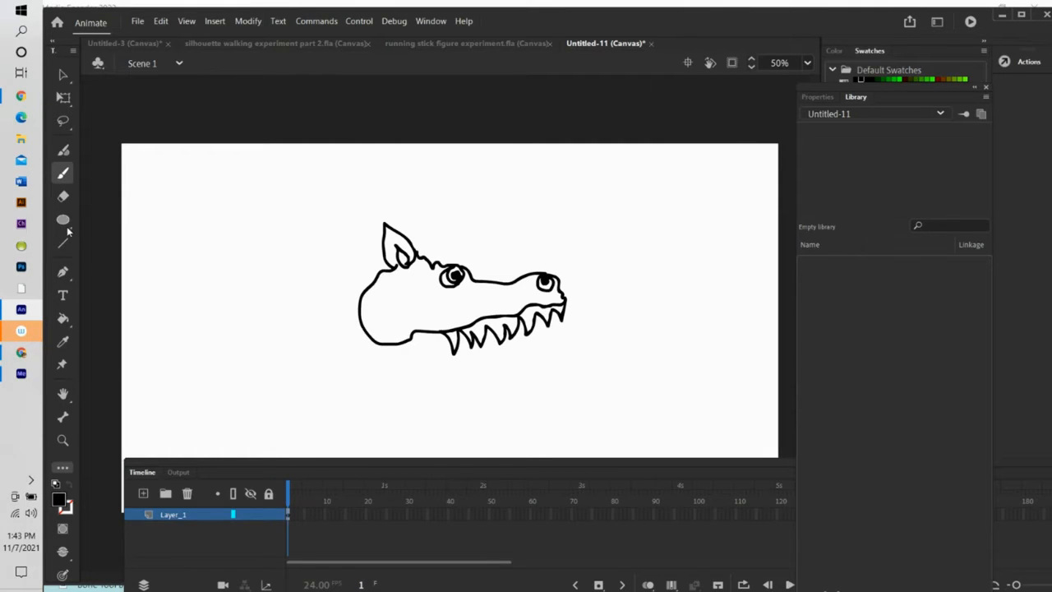
Fill the crocodile's head and outer ear with green using the Paint Bucket.
left_click(64, 319)
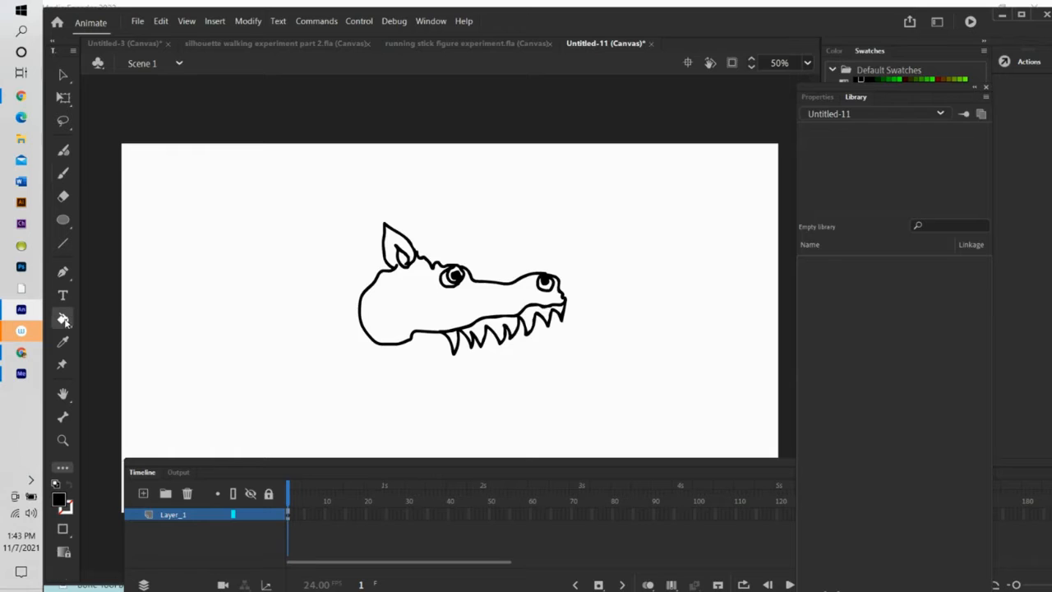
left_click(59, 500)
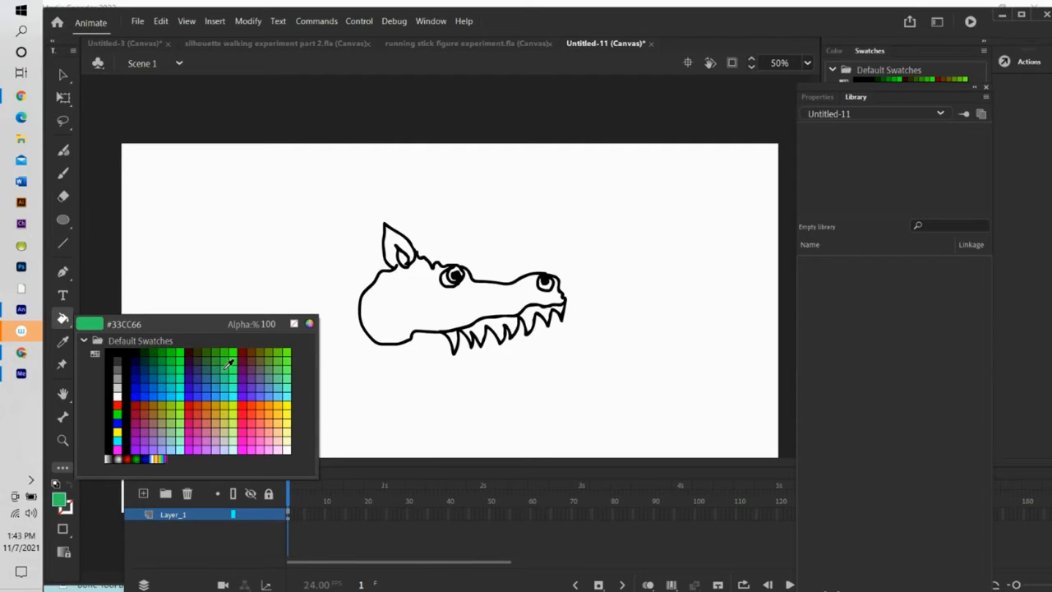
left_click(227, 365)
left_click(429, 309)
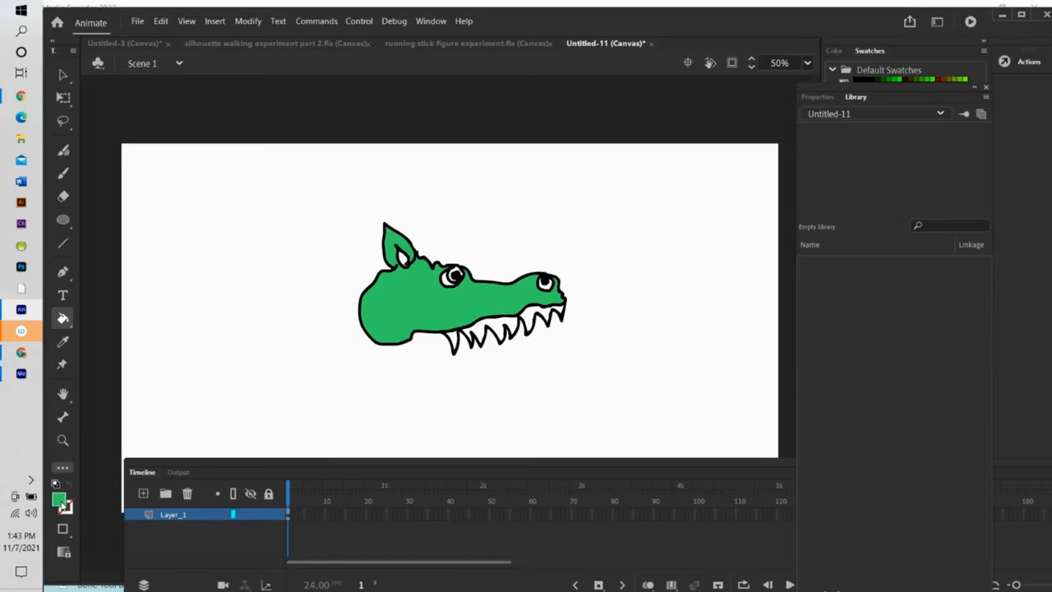
Fill the upper teeth with light grey.
left_click(59, 500)
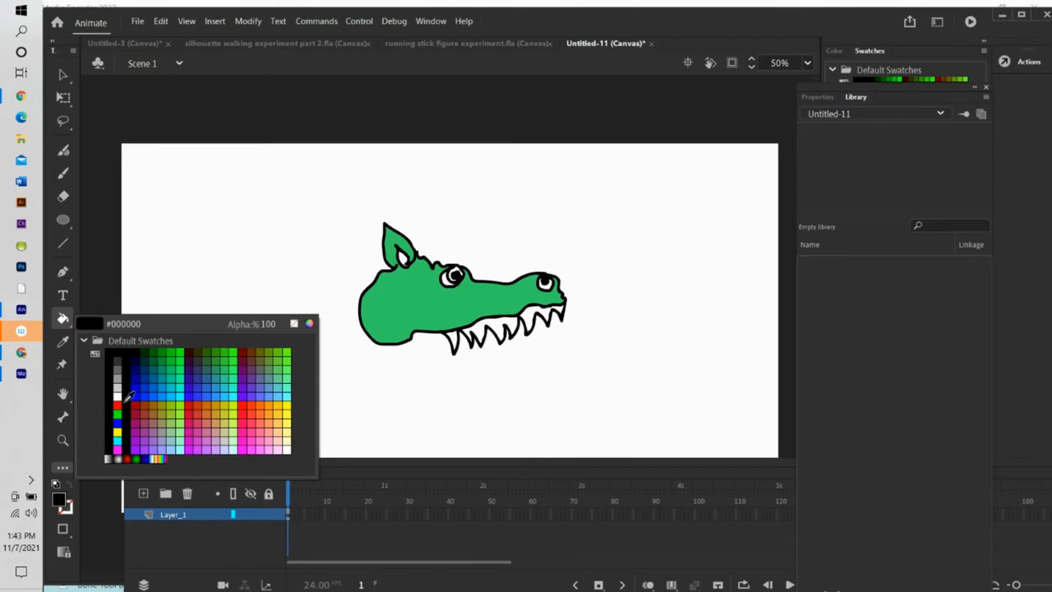
left_click(121, 380)
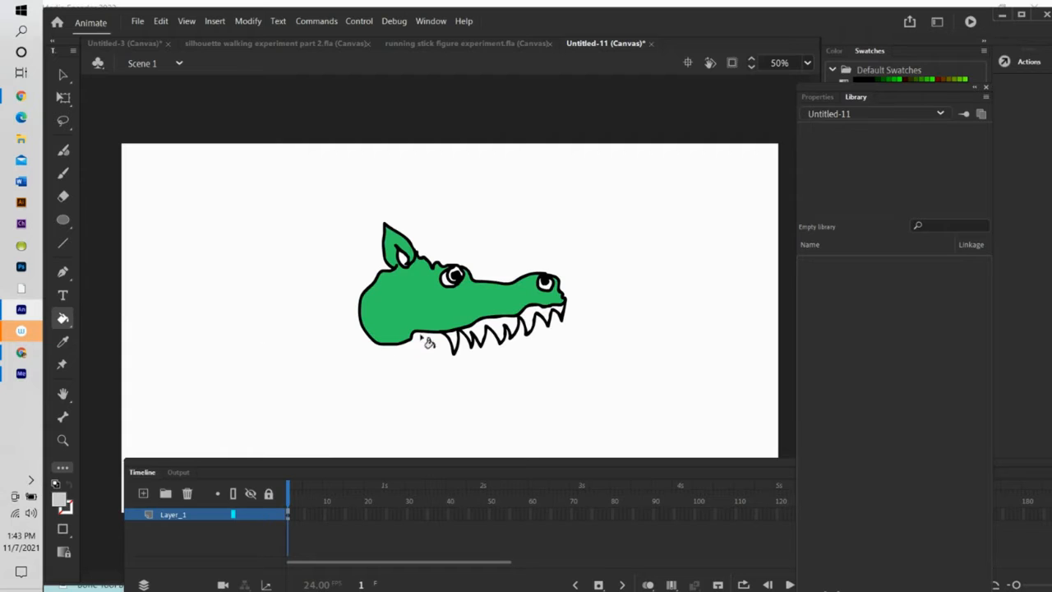
left_click(455, 344)
left_click(486, 335)
left_click(541, 317)
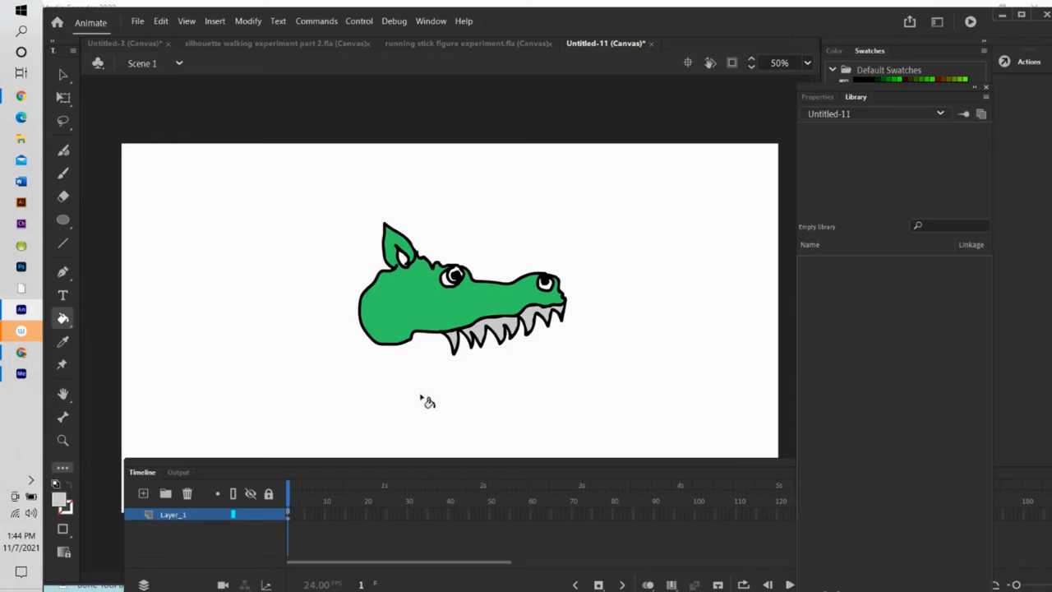
Brush white highlights onto the grey upper teeth.
left_click(59, 501)
left_click(138, 397)
left_click(63, 174)
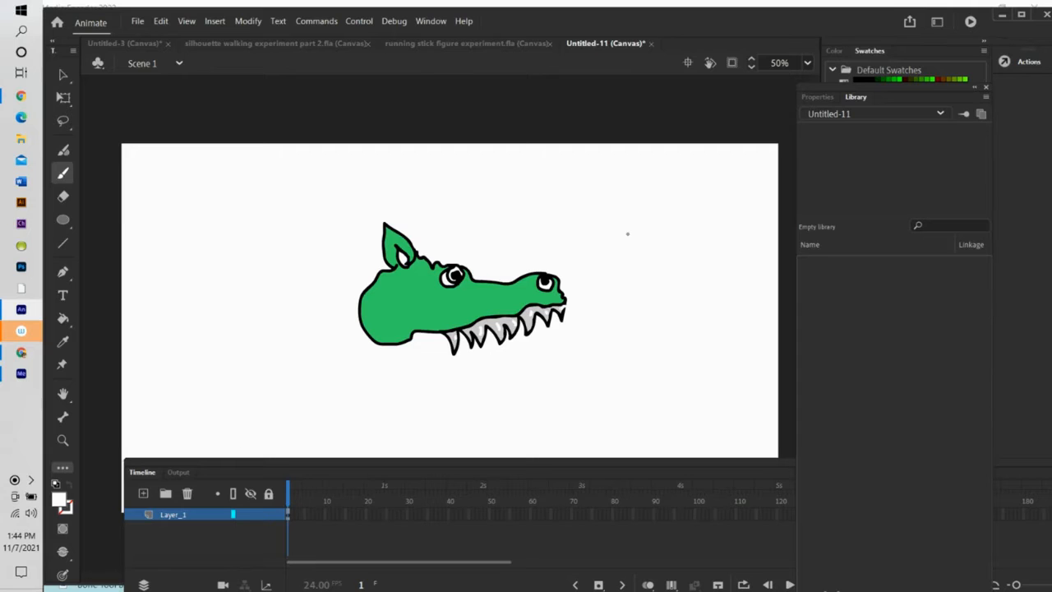
Fill the inner ear with black.
left_click(62, 498)
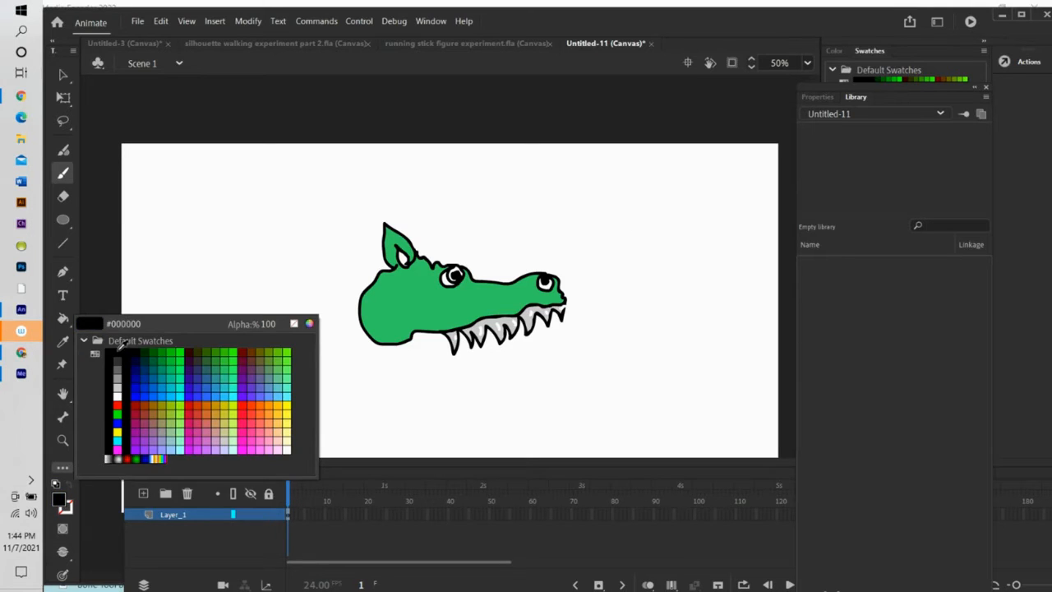
left_click(119, 347)
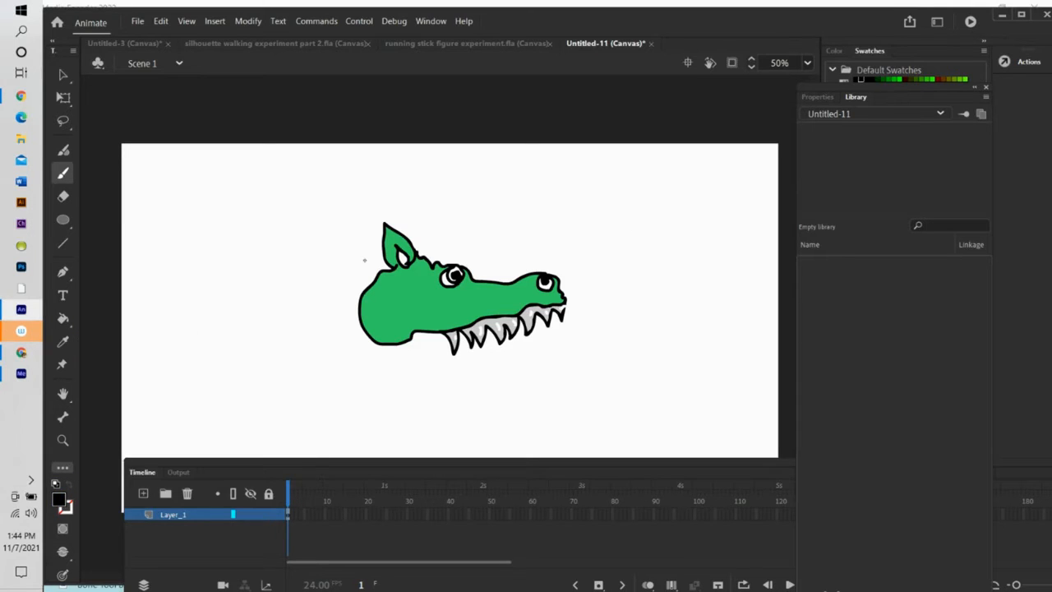
left_click(63, 318)
left_click(406, 261)
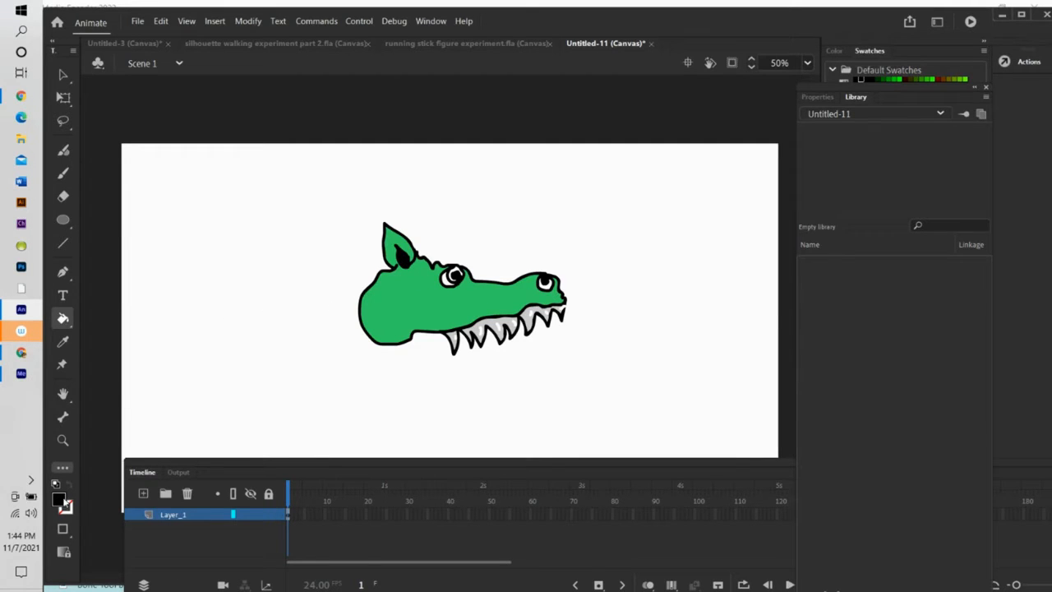
Fill the area around the pupil and the nostril with pale pink, and set the fill colour to white.
left_click(62, 500)
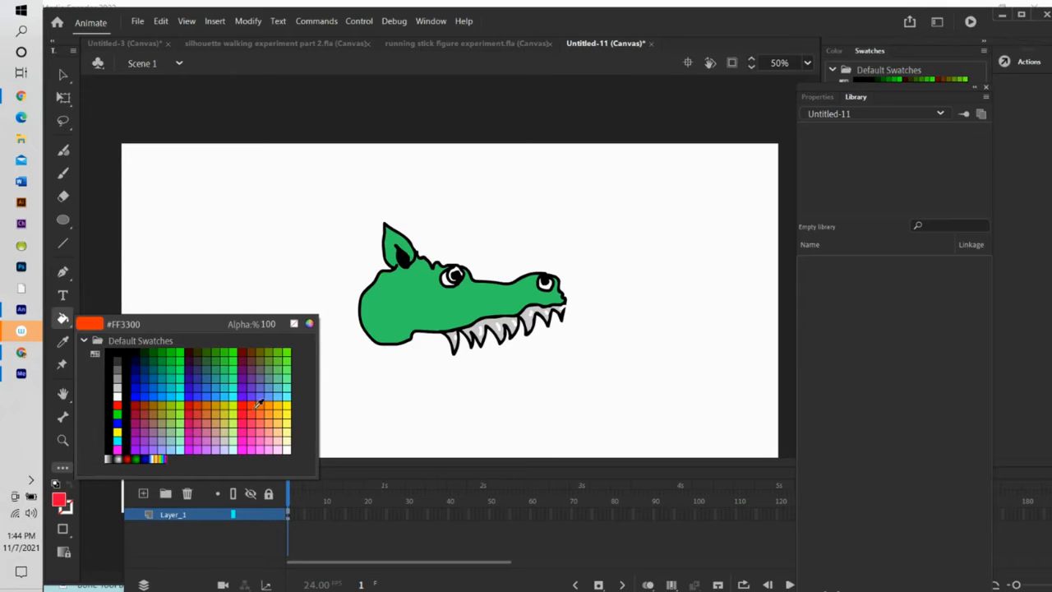
left_click(284, 445)
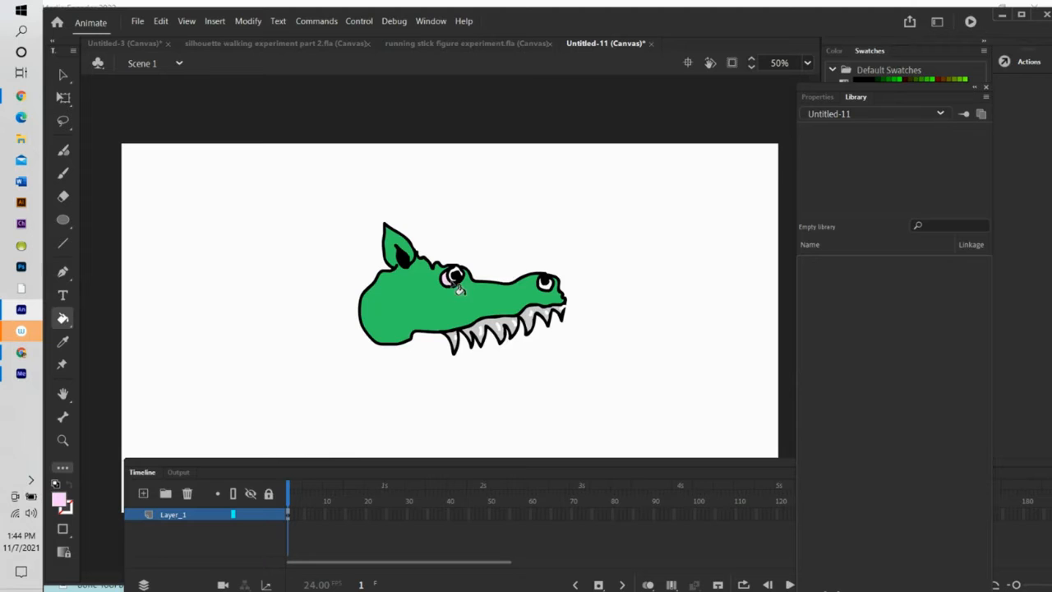
left_click(459, 279)
left_click(546, 285)
left_click(68, 501)
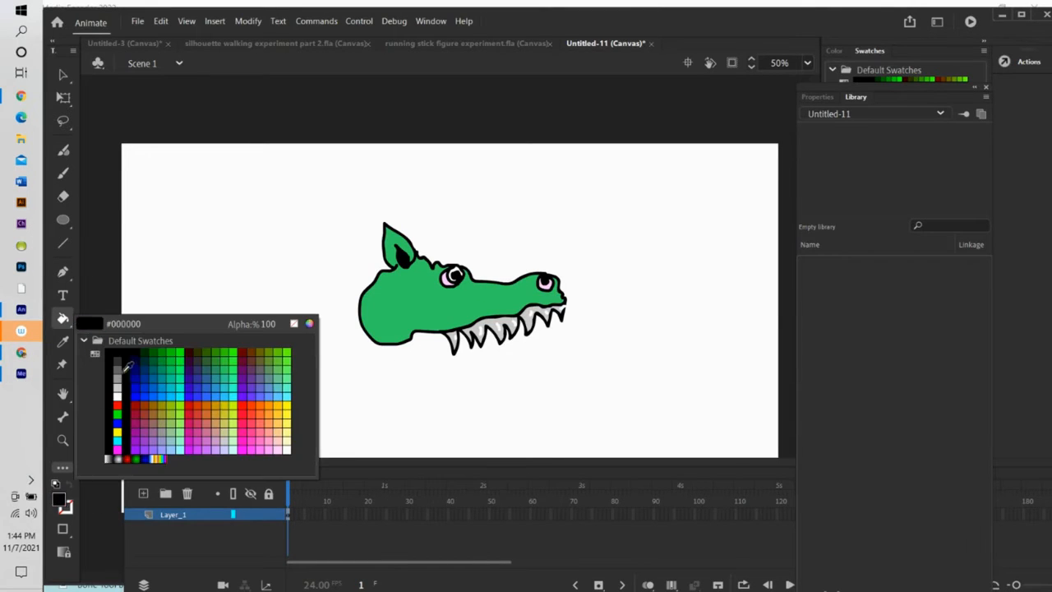
left_click(121, 393)
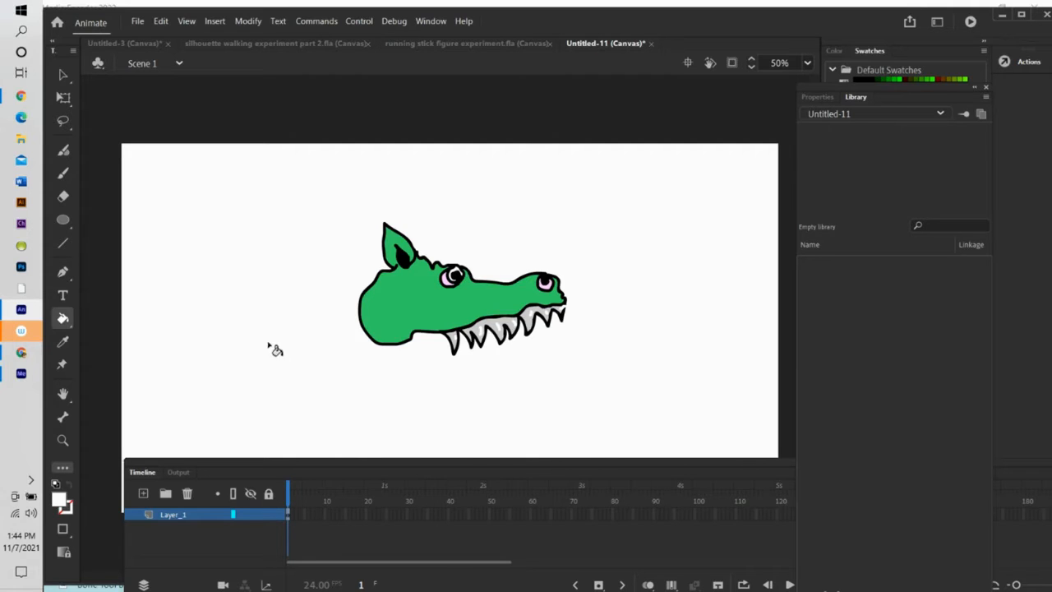
Select the whole head with Free Transform, move it to the stage's upper edge and place its pivot at the rear of the jaw.
left_click(63, 97)
mouse_move(342, 202)
left_mouse_down()
mouse_move(507, 362)
mouse_move(622, 395)
mouse_move(612, 395)
left_mouse_up()
left_click_drag(492, 324, 498, 249)
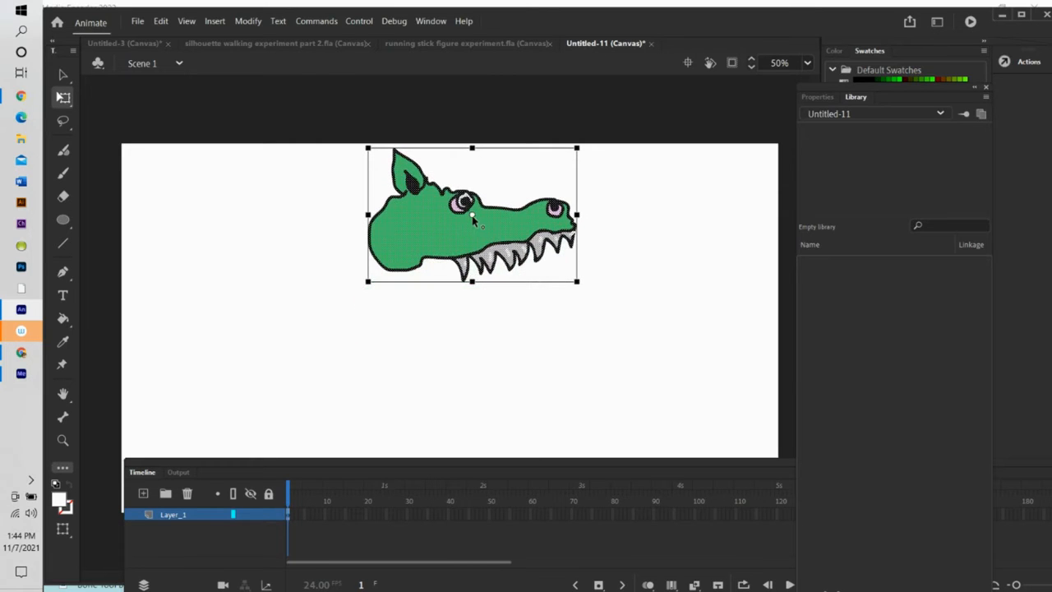
left_click_drag(454, 227, 395, 257)
Convert the selected head to a Movie Clip symbol named "top jaw".
right_click(484, 236)
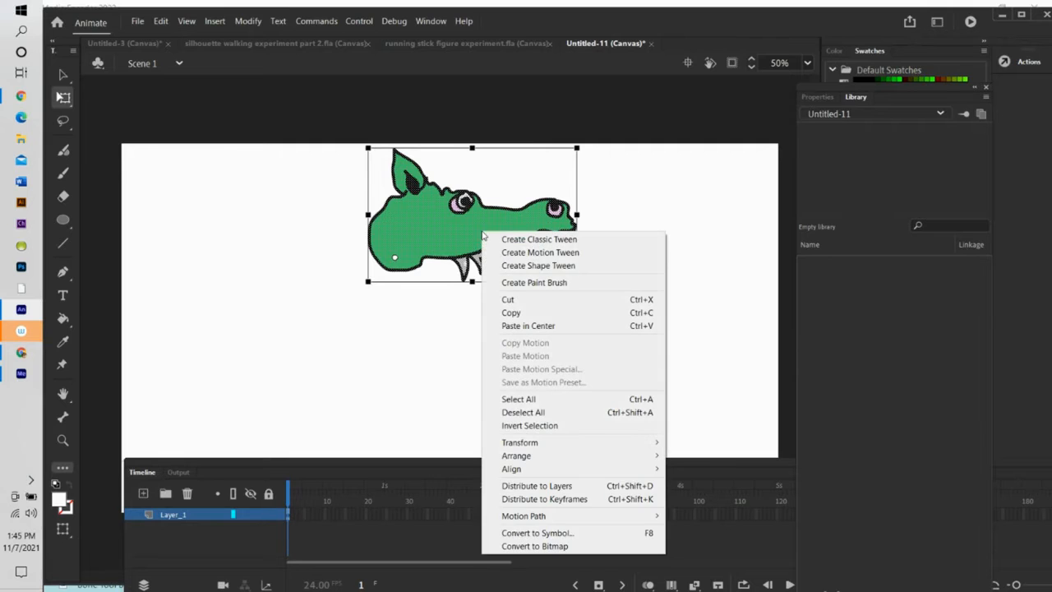
left_click(565, 533)
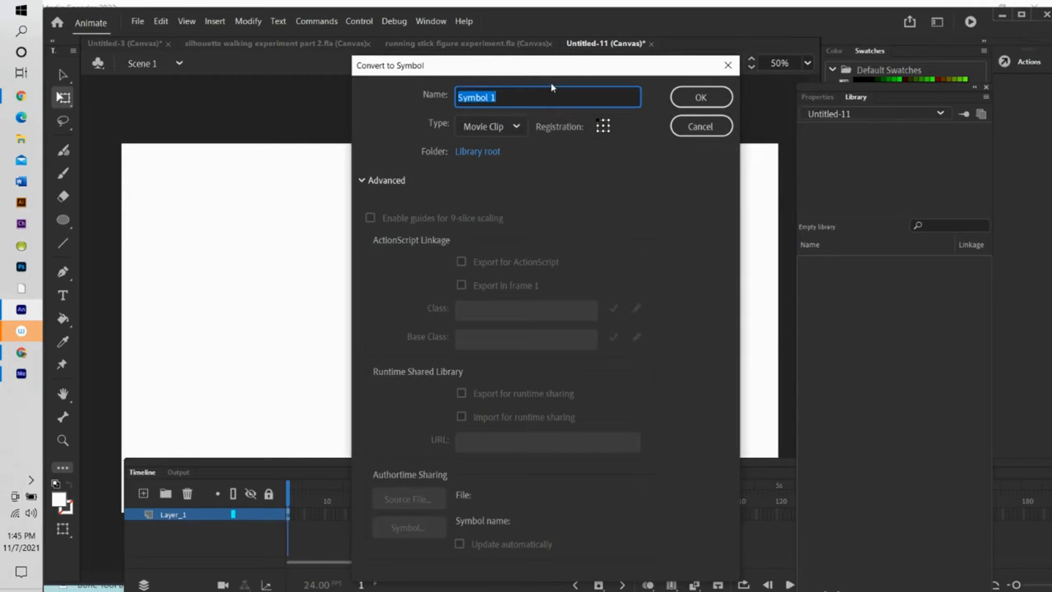
type("c")
type("op")
type(" jaw")
left_click(699, 97)
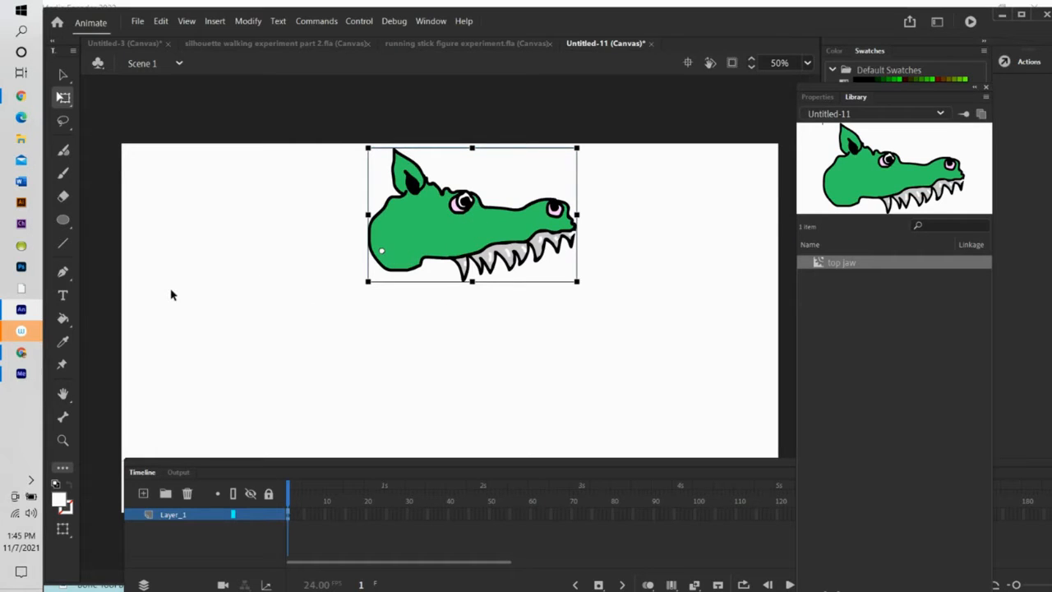
Brush a black outline of the lower jaw with a row of upward-pointing teeth below the head.
left_click(63, 172)
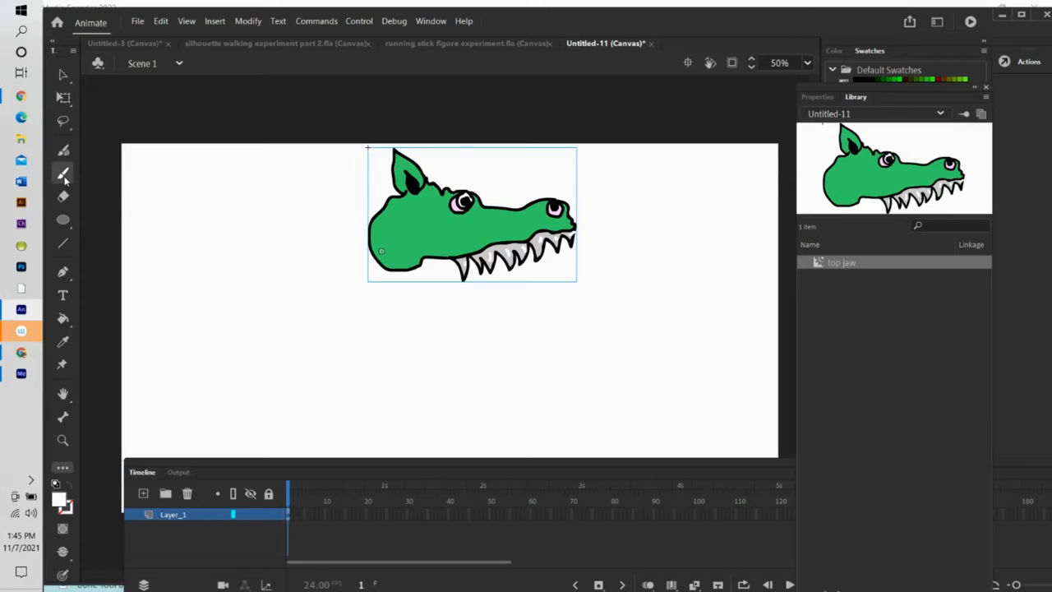
left_click(62, 502)
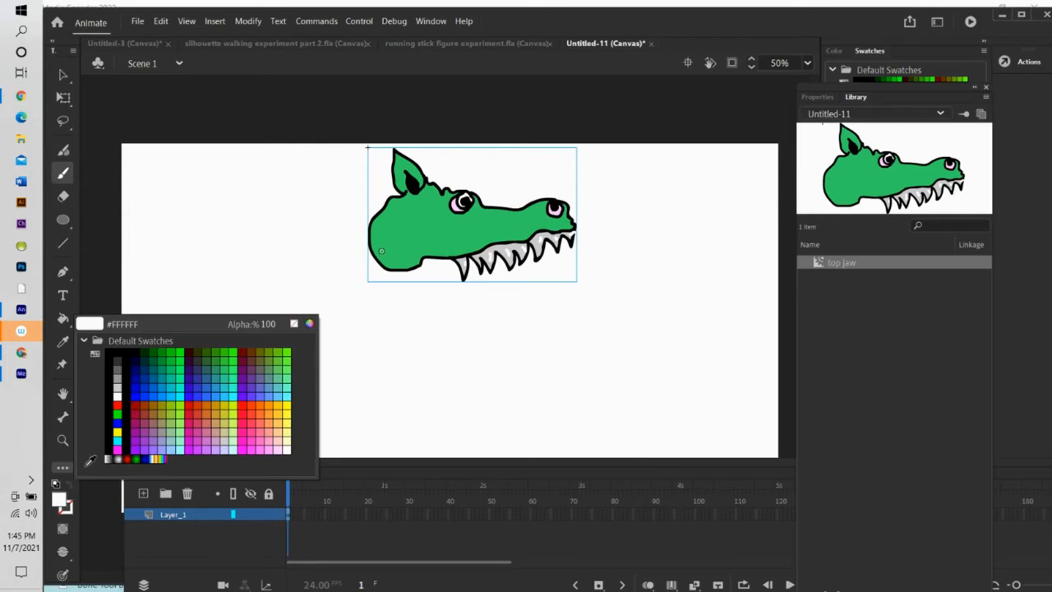
left_click(120, 350)
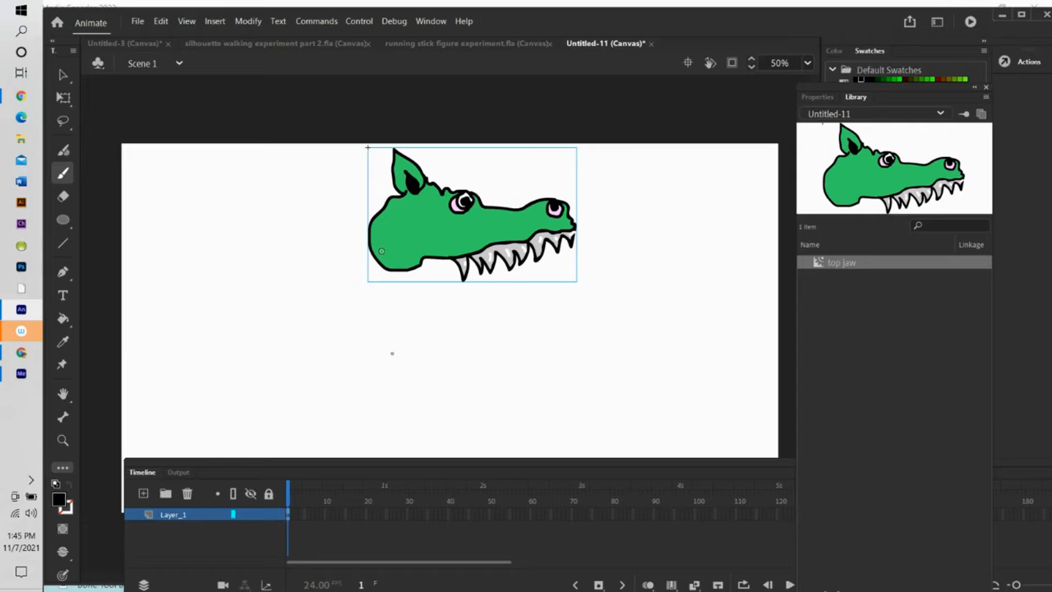
left_click_drag(409, 352, 470, 374)
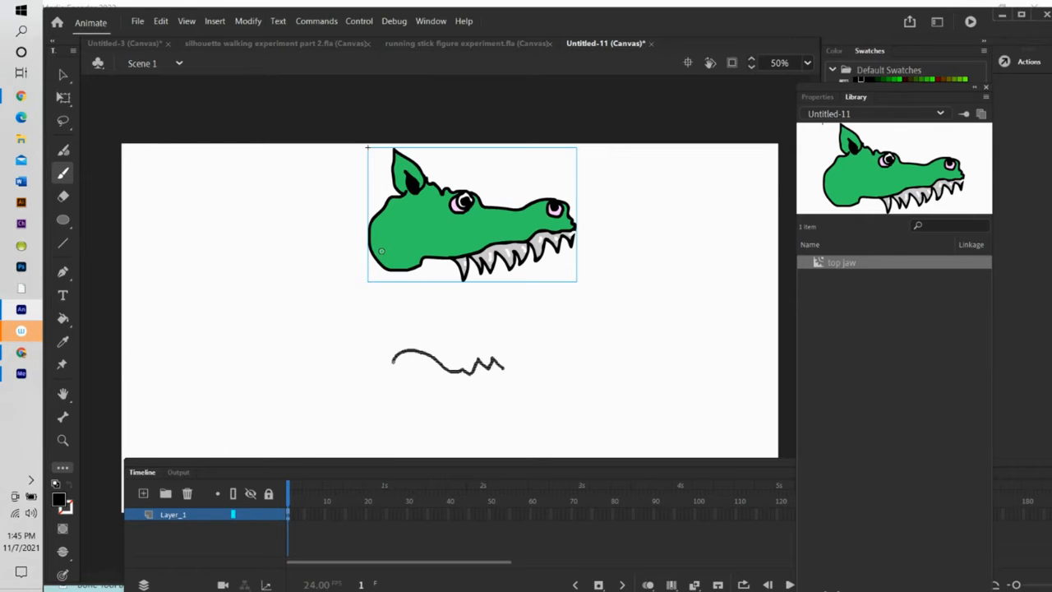
mouse_move(534, 356)
left_mouse_down()
mouse_move(579, 355)
mouse_move(587, 342)
mouse_move(603, 358)
mouse_move(509, 375)
left_mouse_up()
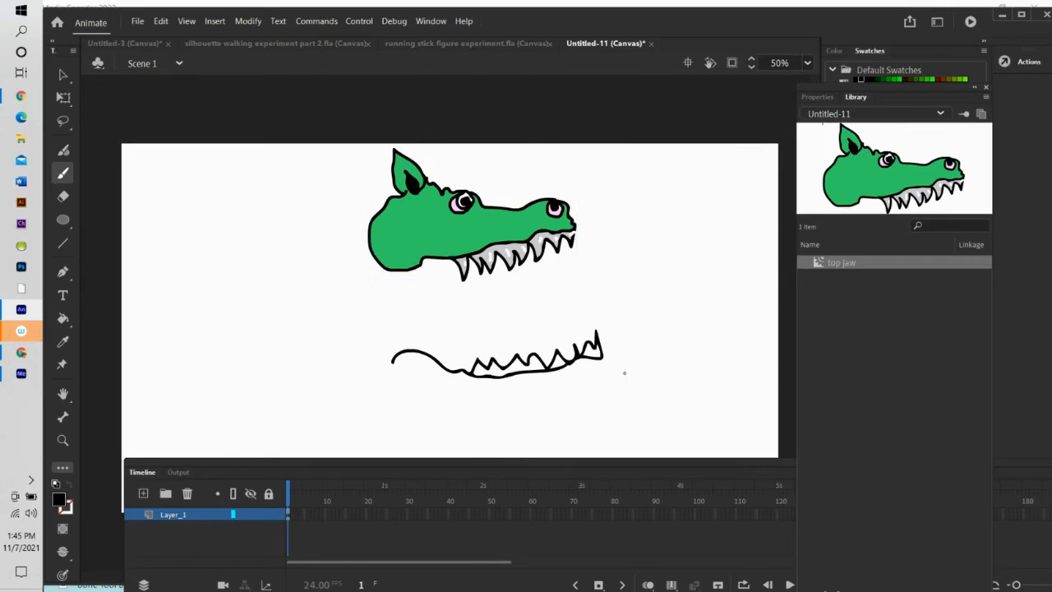
mouse_move(608, 383)
left_mouse_down()
mouse_move(418, 400)
mouse_move(392, 378)
left_mouse_up()
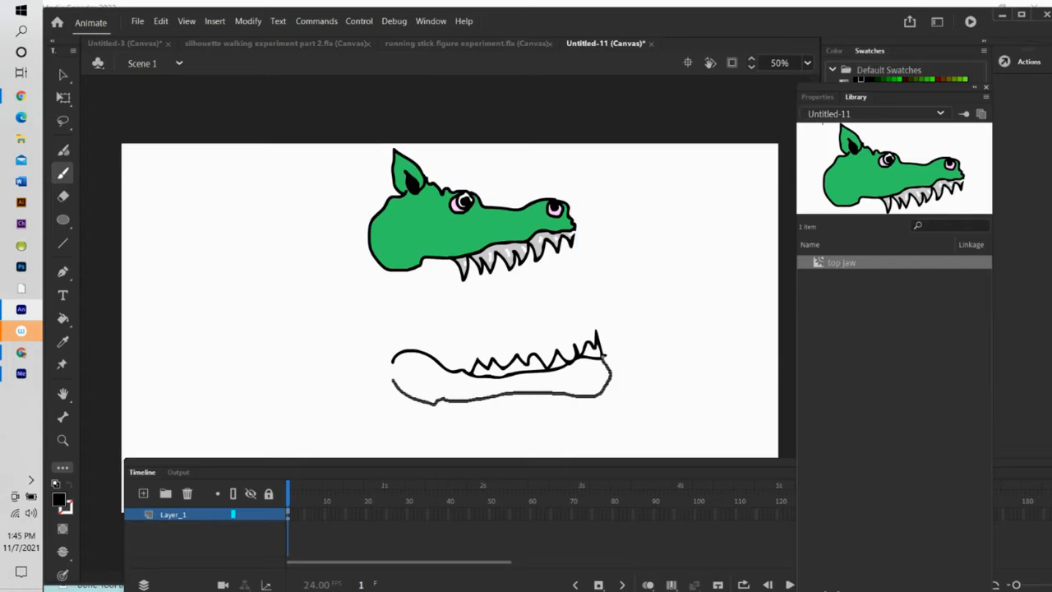
Sample the green from the head and fill the body of the lower jaw with it.
left_click(60, 500)
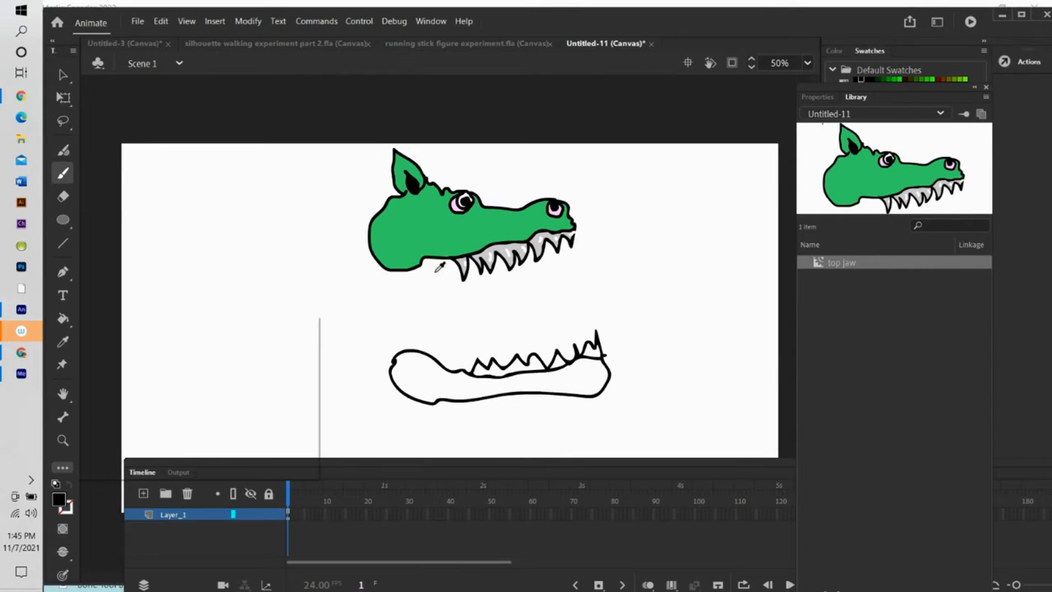
left_click(439, 228)
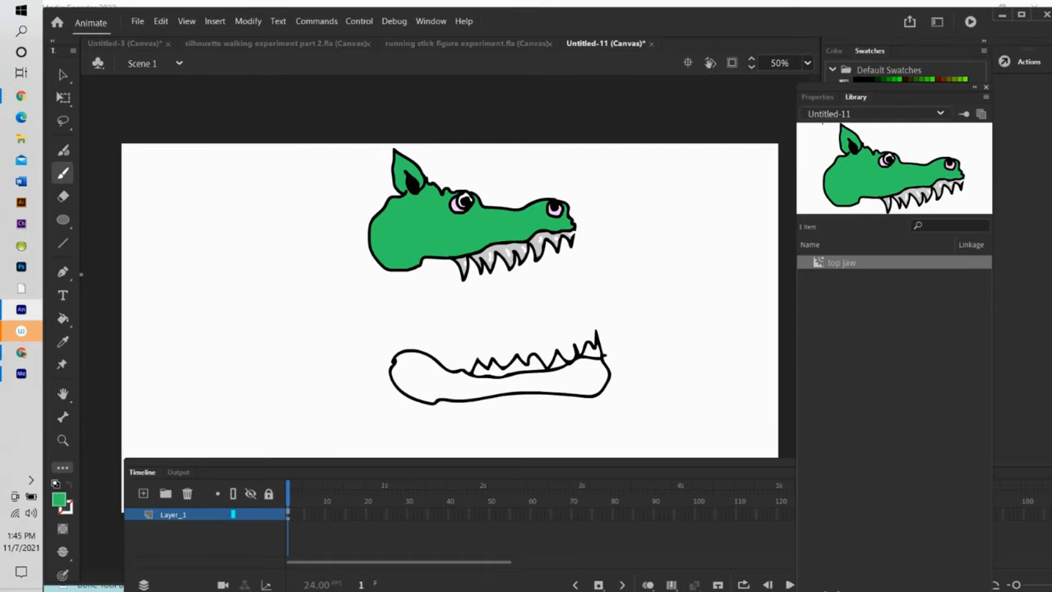
left_click(442, 380)
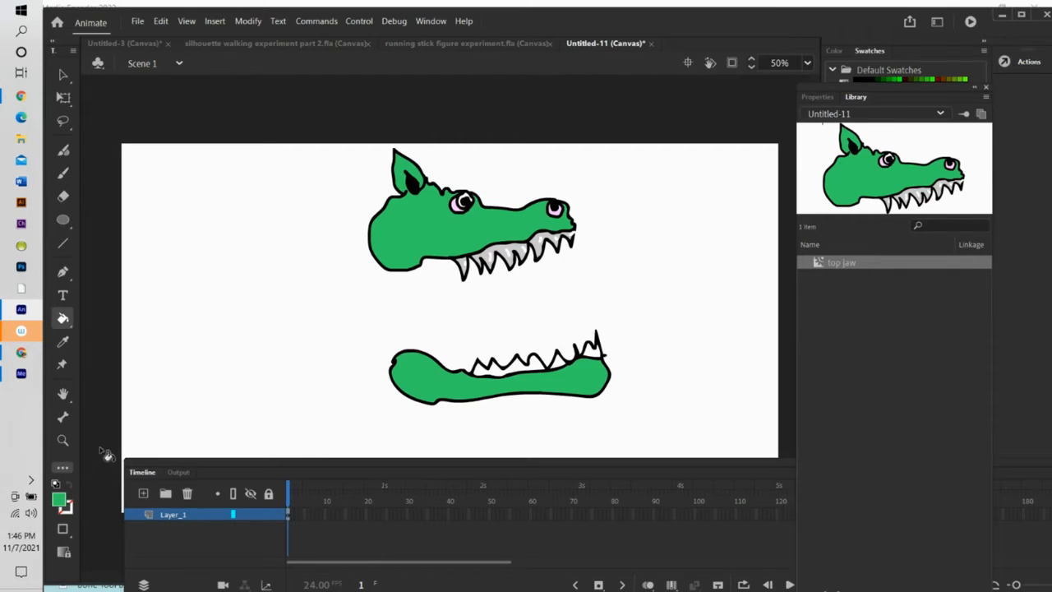
Sample the light grey of the upper teeth and fill all the lower teeth with it.
left_click(62, 500)
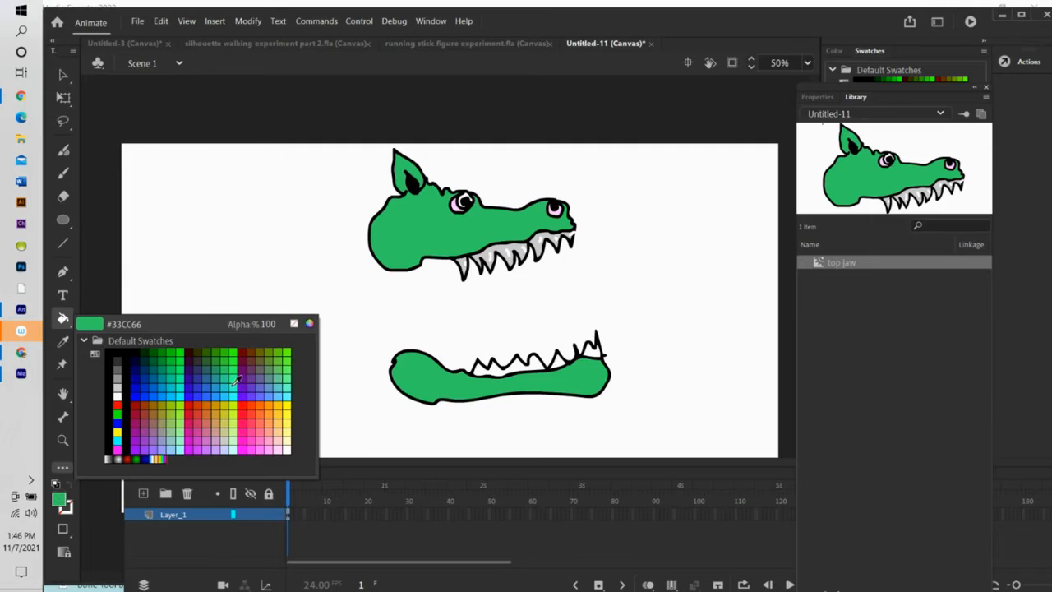
left_click(463, 260)
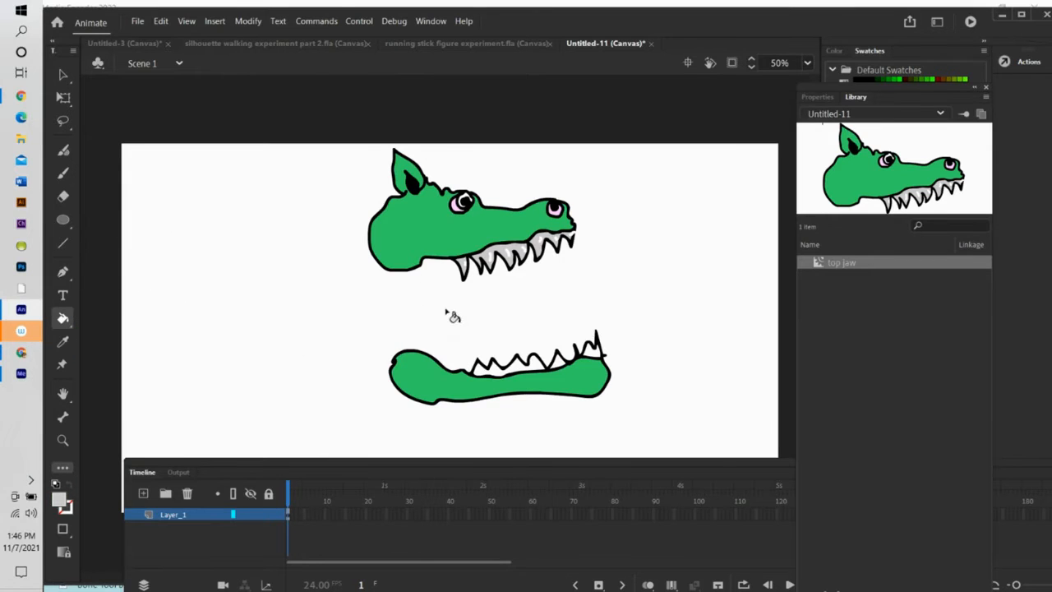
left_click(504, 374)
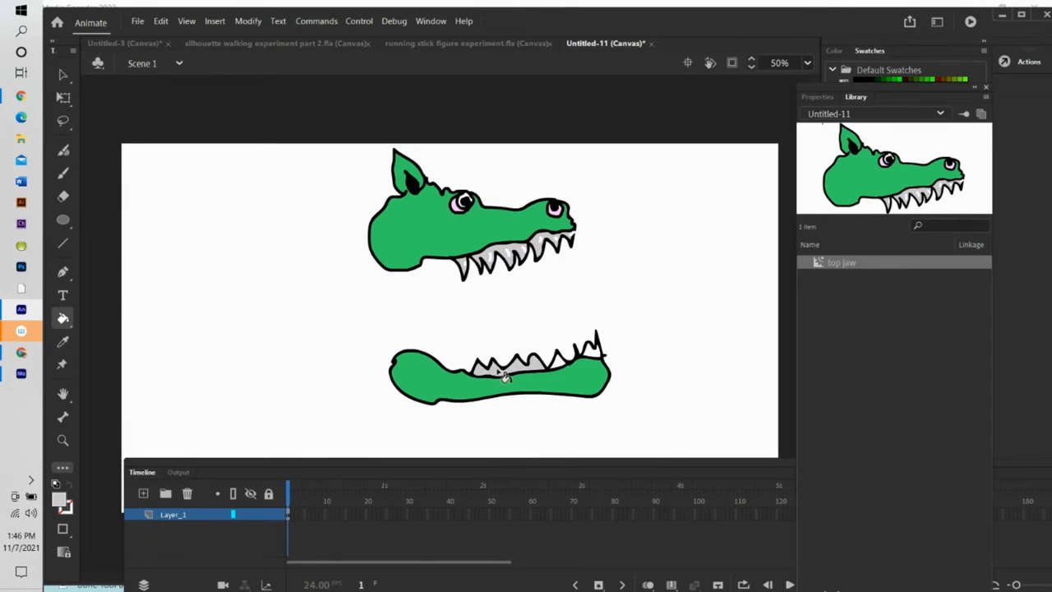
left_click(599, 356)
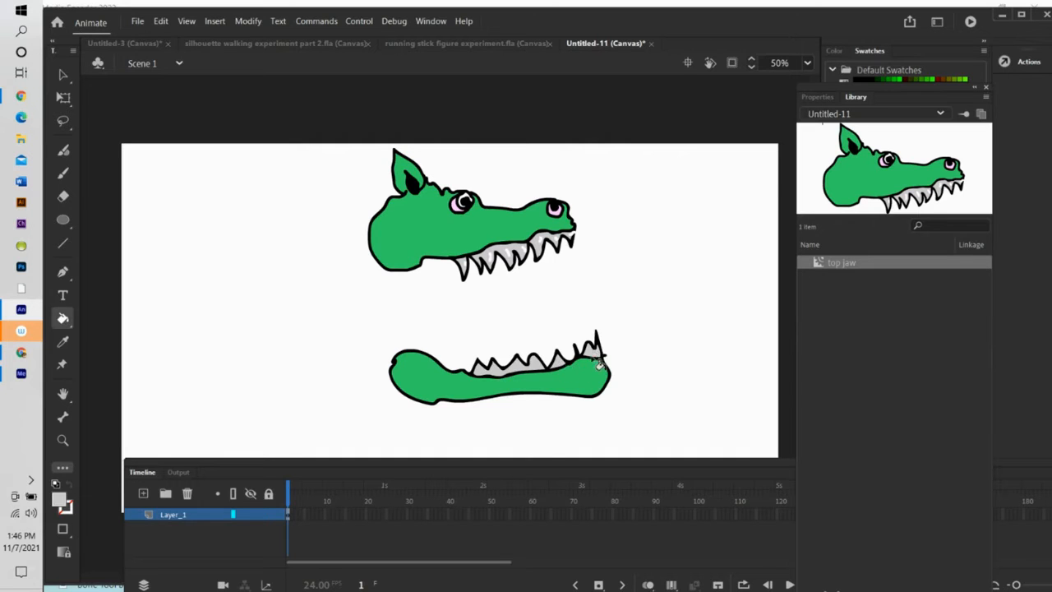
Set the fill colour to white and brush small highlights onto the lower teeth.
left_click(61, 498)
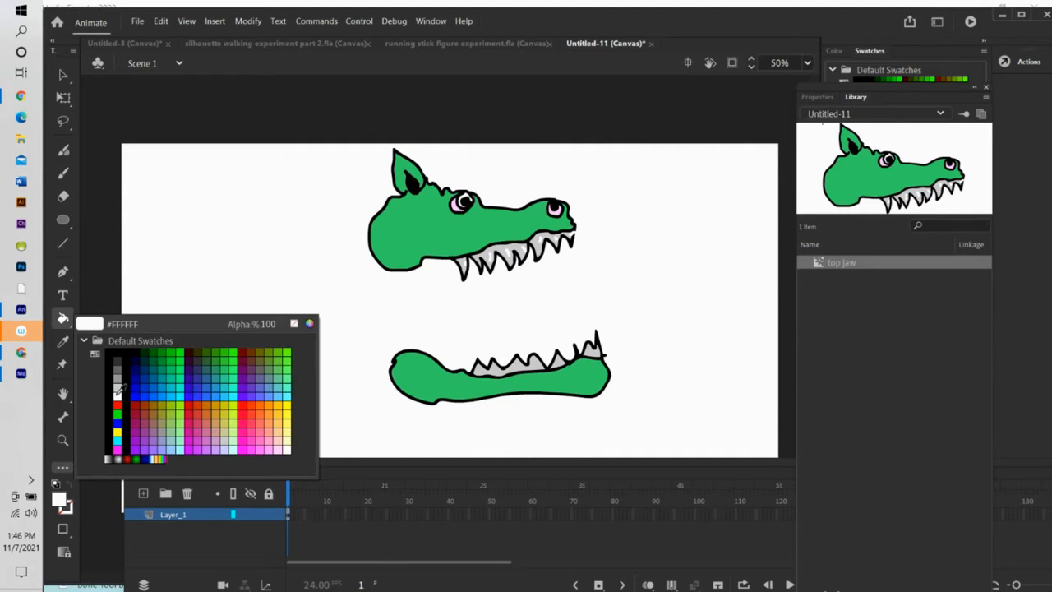
left_click(119, 387)
left_click(62, 172)
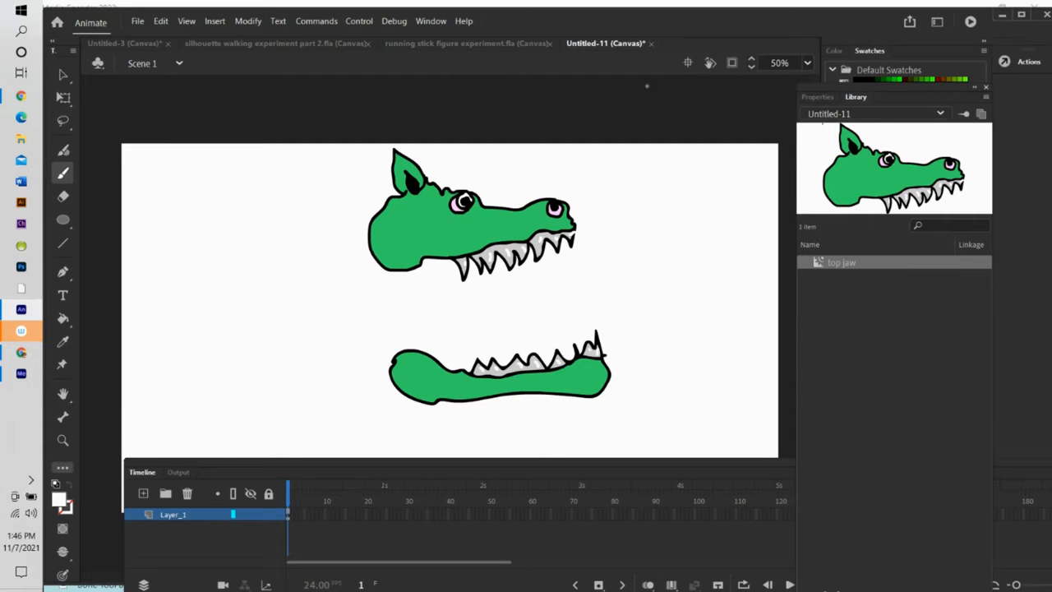
Select the whole lower jaw drawing and convert it to a Movie Clip symbol named "lower jaw".
left_click(64, 75)
left_click_drag(376, 322, 652, 437)
right_click(535, 383)
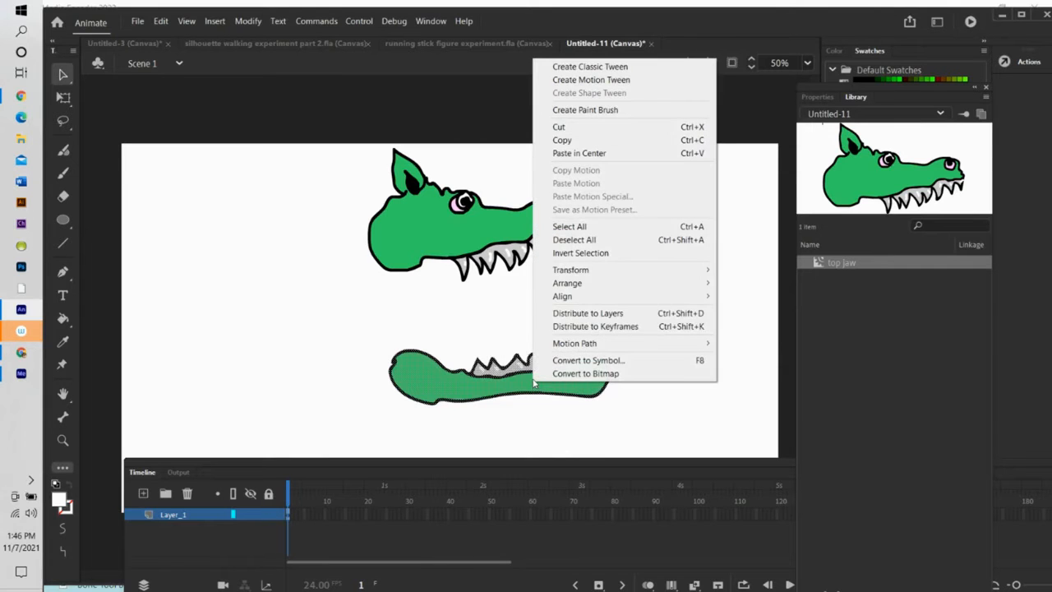
left_click(575, 360)
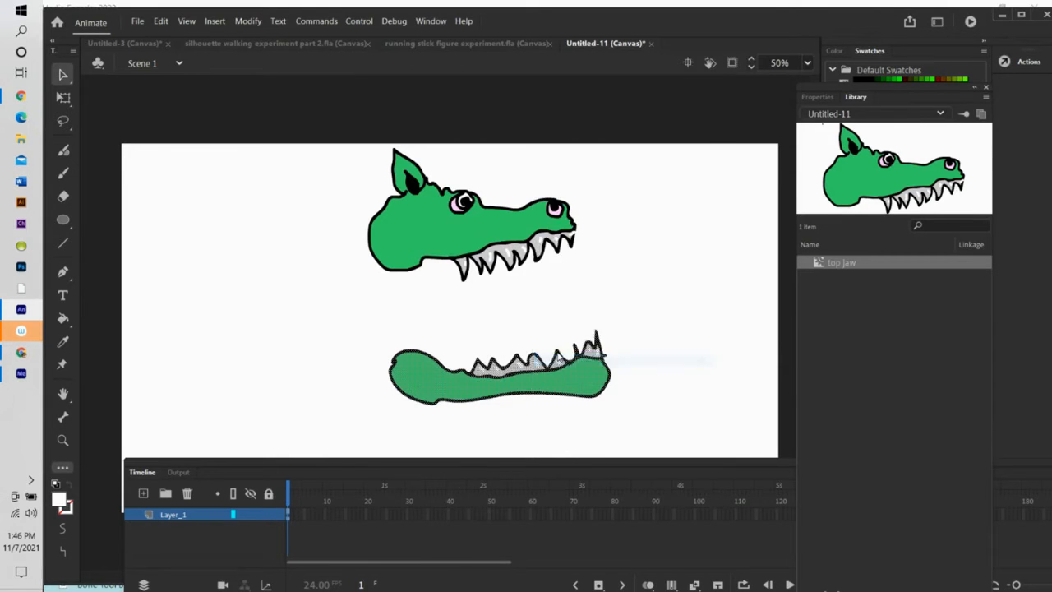
type("lower")
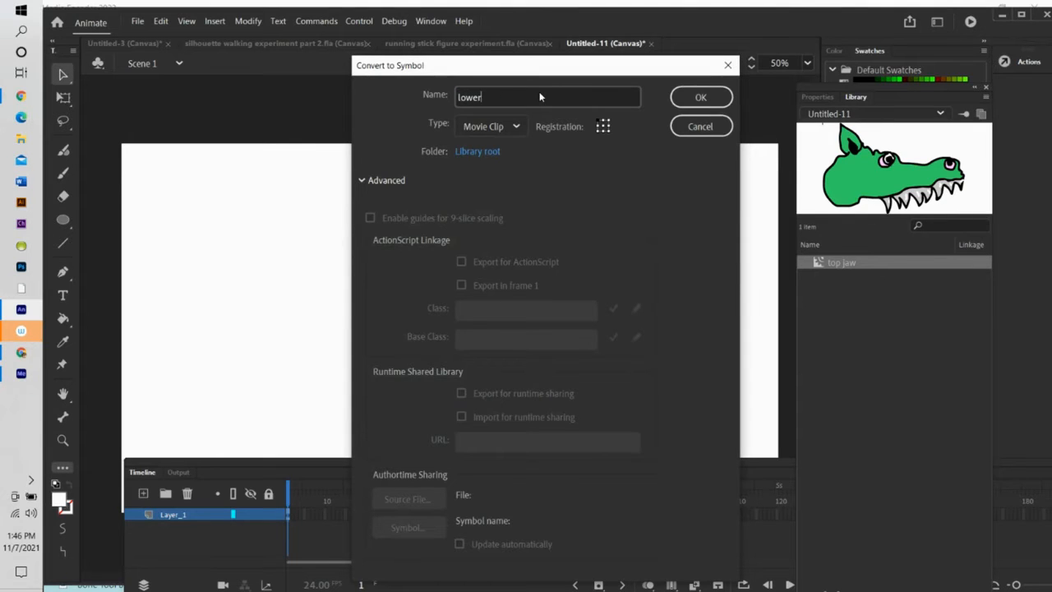
type(" jaw")
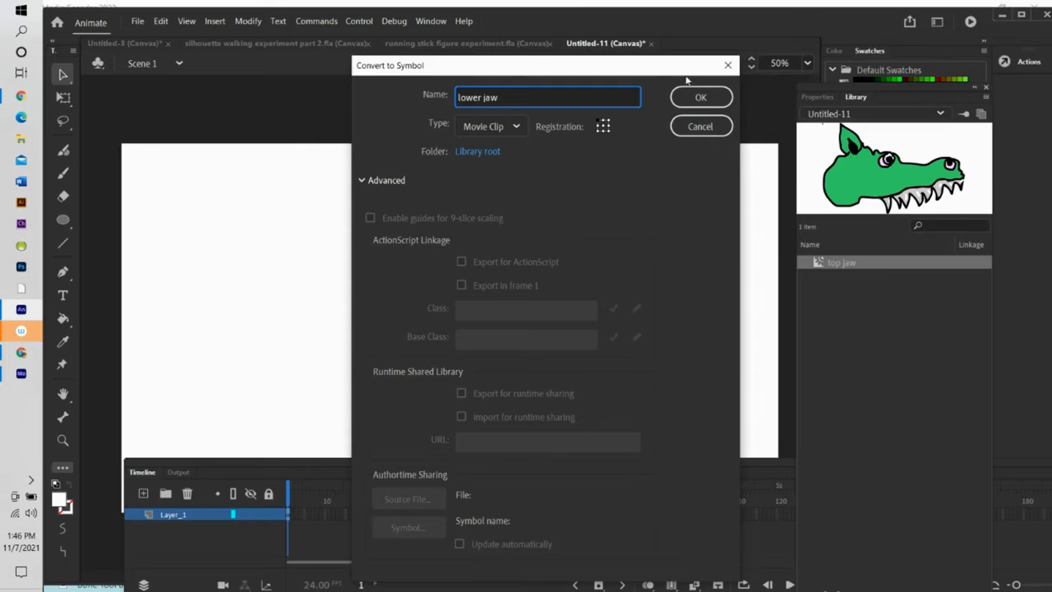
left_click(699, 99)
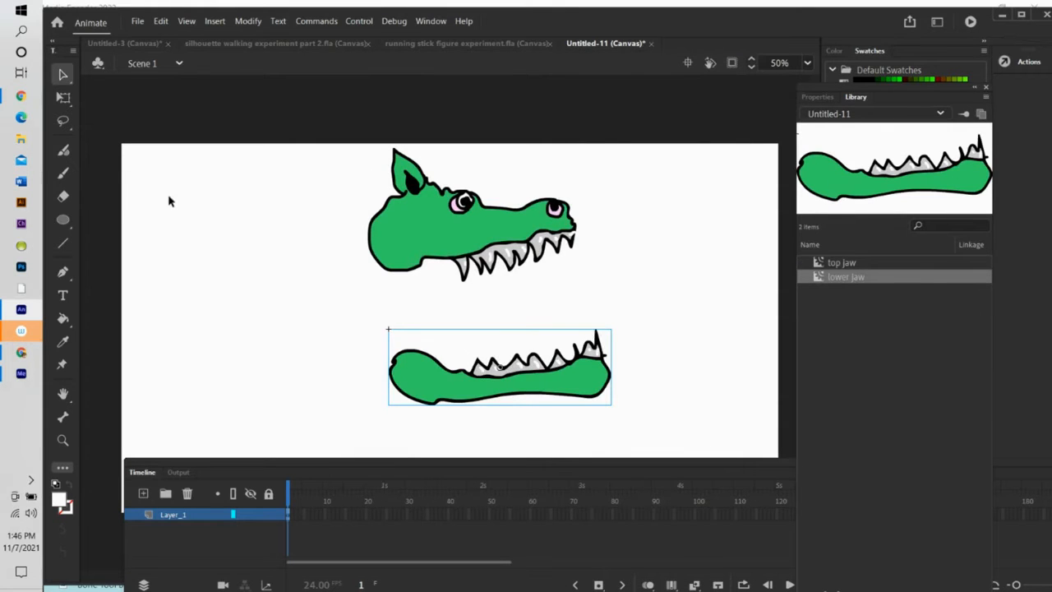
Use Free Transform to place the lower jaw's pivot at its rear end and move the jaw up against the head.
left_click(64, 97)
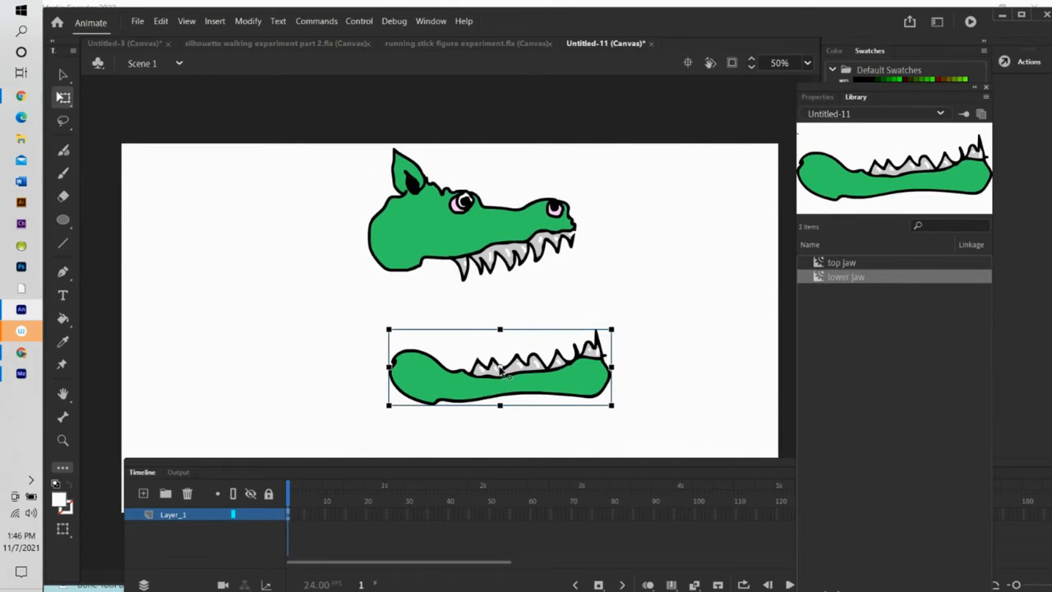
left_click_drag(416, 372, 402, 362)
left_click_drag(493, 393, 471, 295)
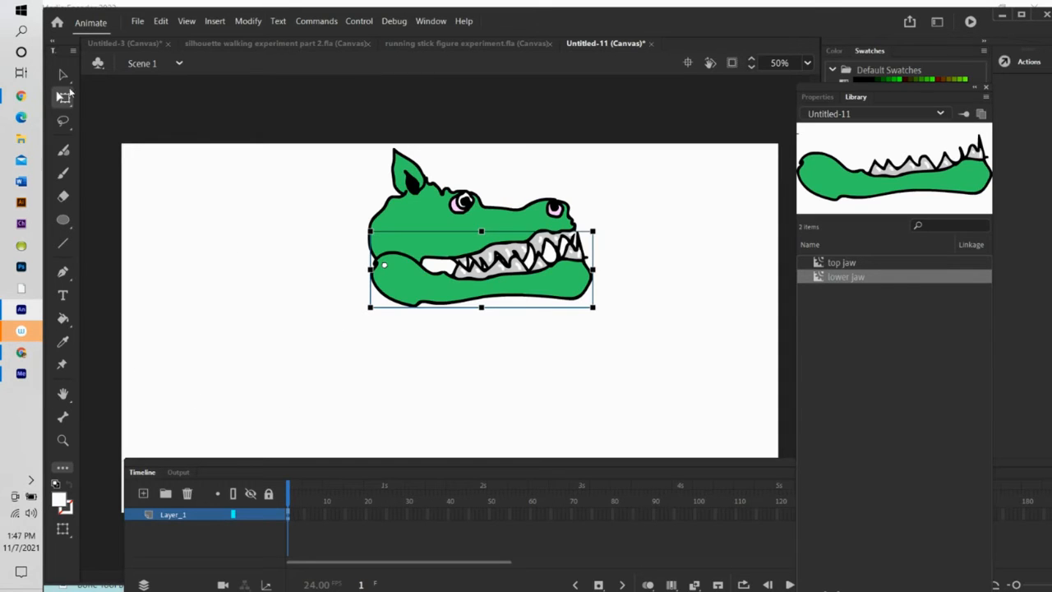
Select both jaws together, move them to the right side of the stage and scale them down to about 70 percent.
left_click_drag(337, 141, 621, 348)
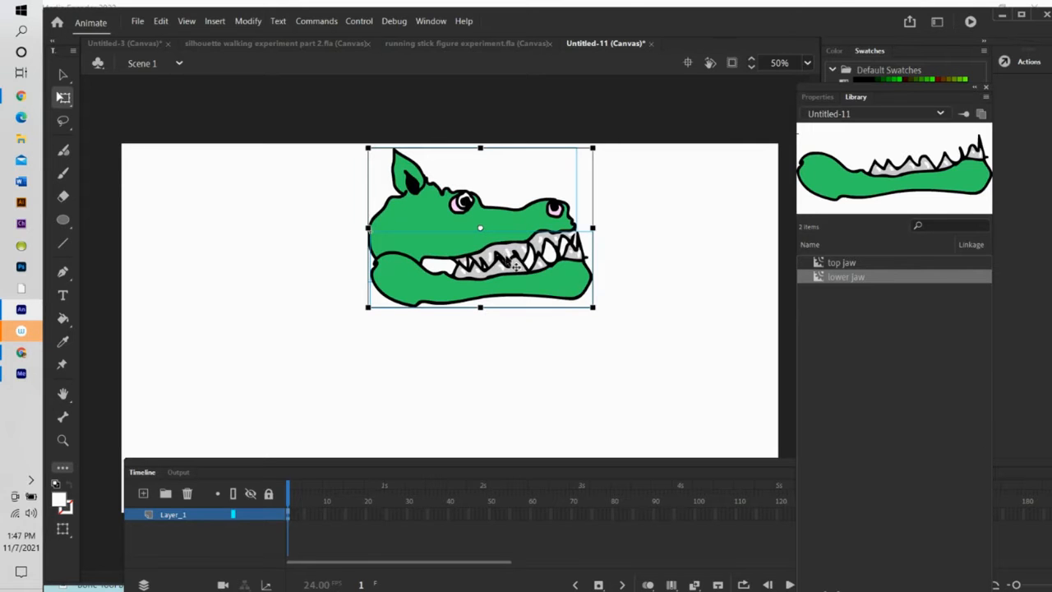
left_click_drag(509, 236, 677, 238)
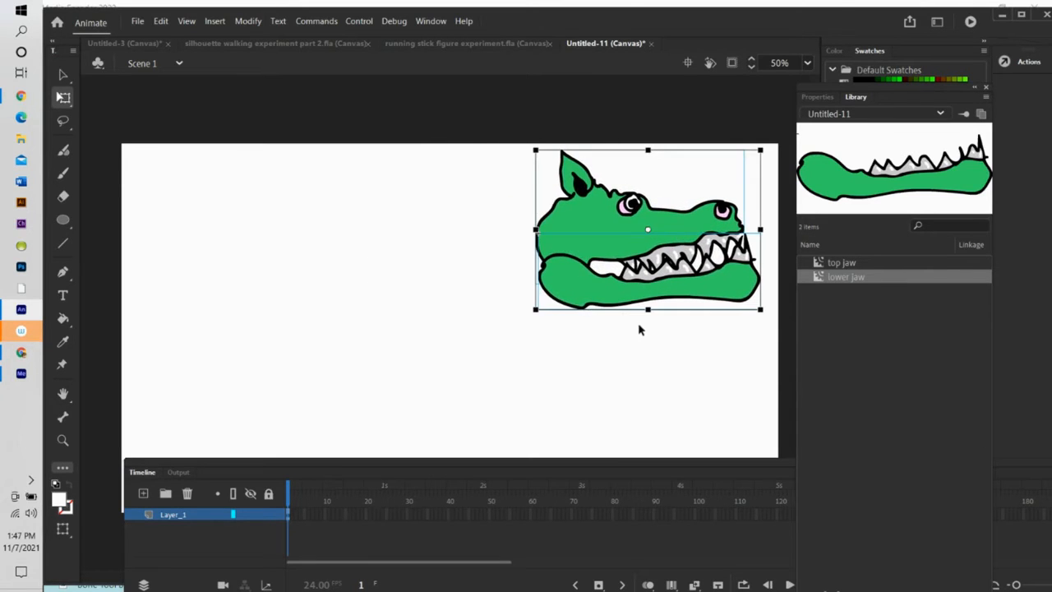
left_click_drag(762, 309, 728, 284)
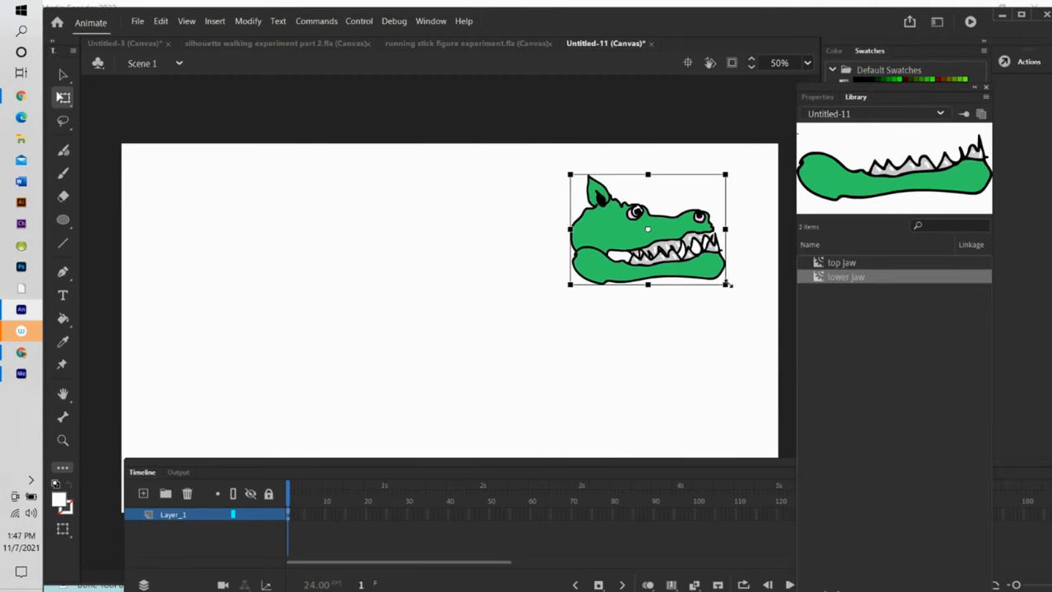
left_click(749, 290)
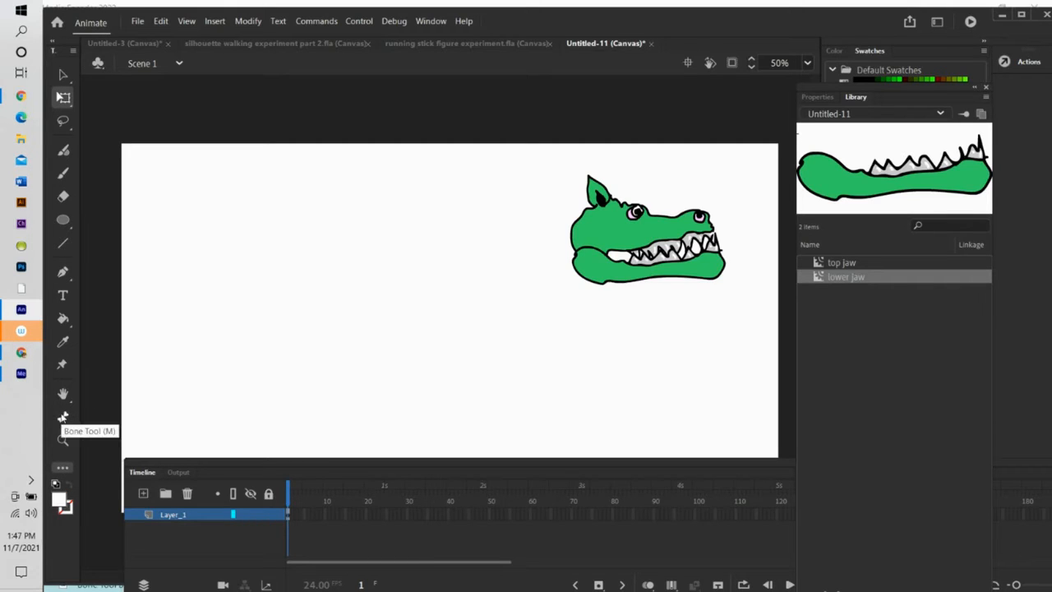
Link the top jaw to the lower jaw with a bone at the rear of the head, and swing the lower jaw open.
left_click(64, 417)
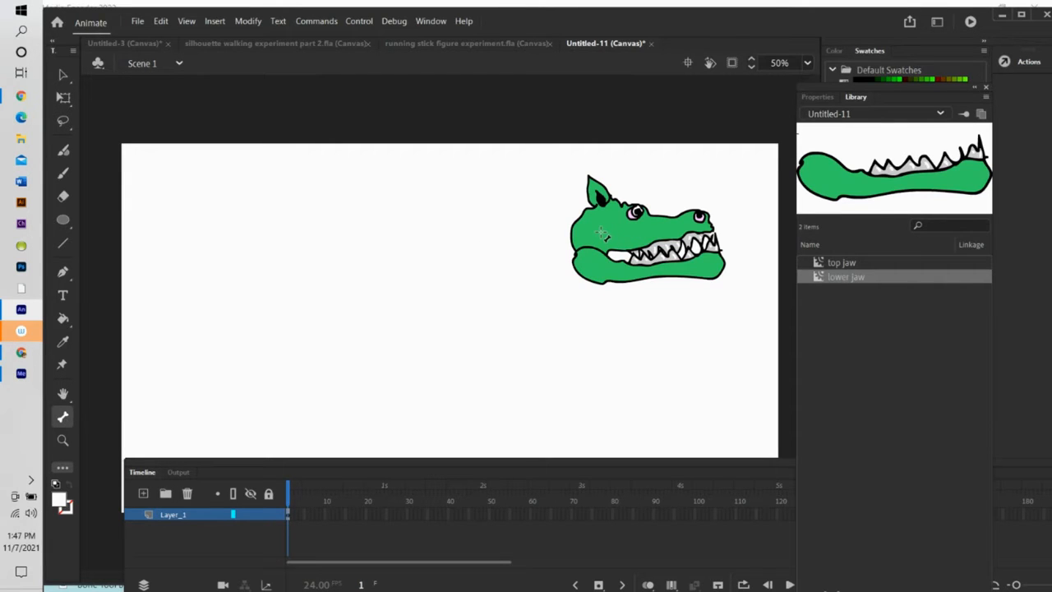
left_click_drag(601, 234, 592, 263)
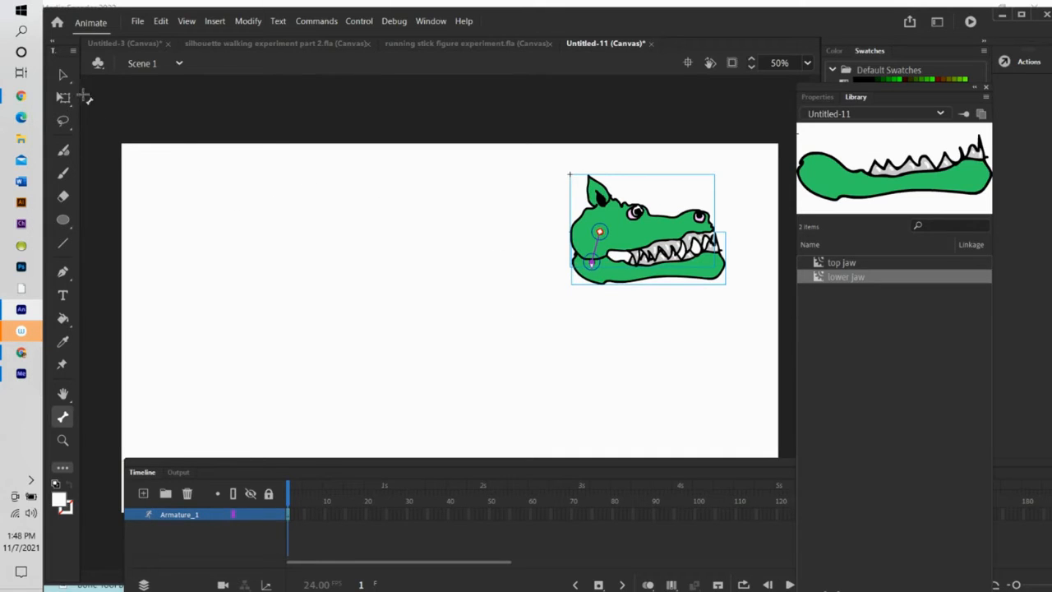
left_click(64, 74)
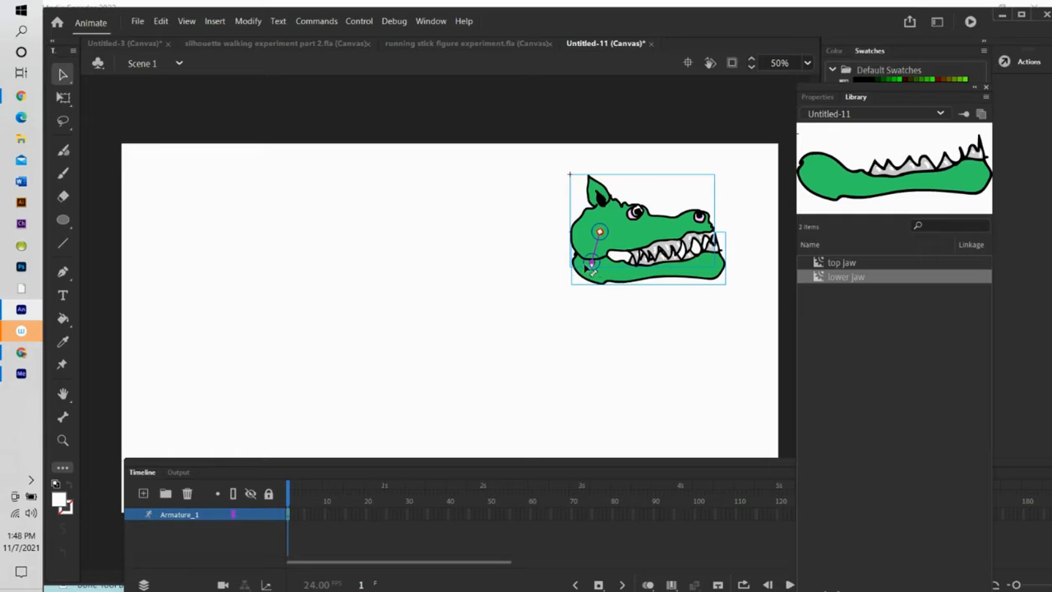
left_click_drag(592, 268, 598, 264)
left_click_drag(721, 277, 636, 360)
left_click_drag(676, 295, 698, 209)
left_click_drag(713, 282, 696, 310)
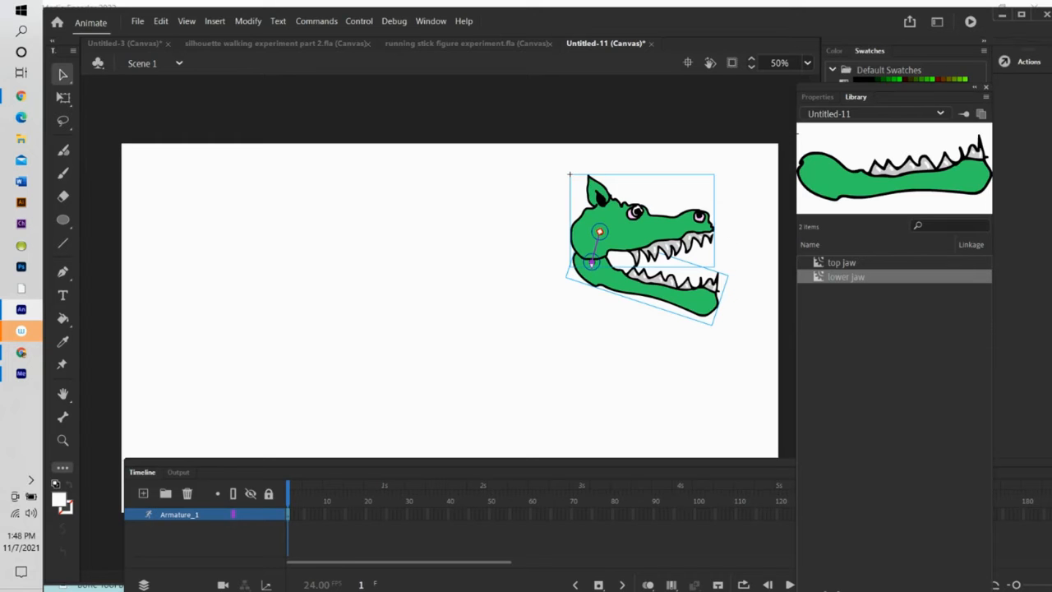
Rename the armature layer as "head" and add a new layer above it.
double_click(183, 513)
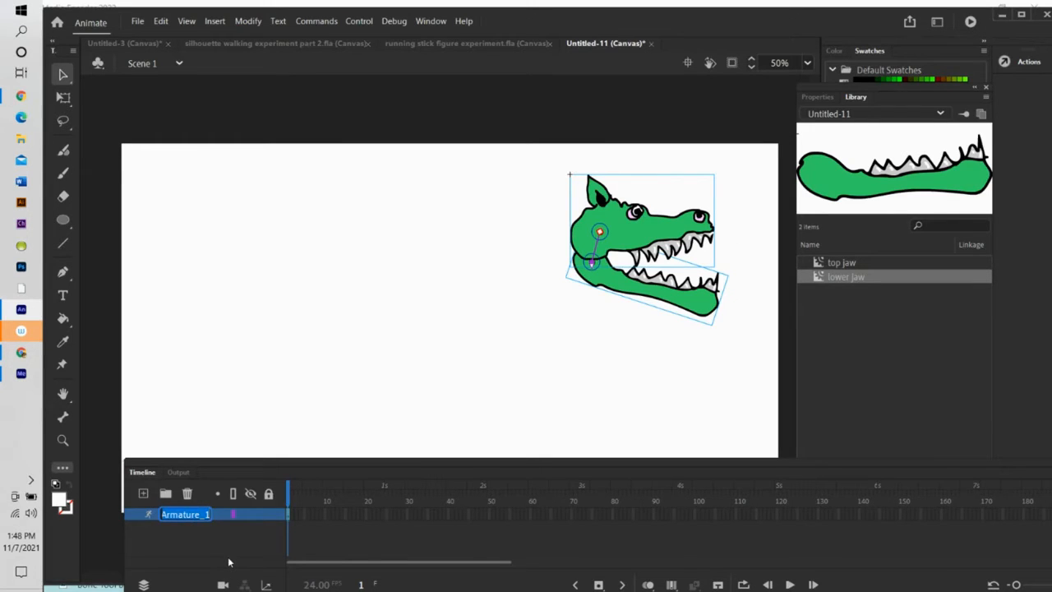
type("head")
key("Return")
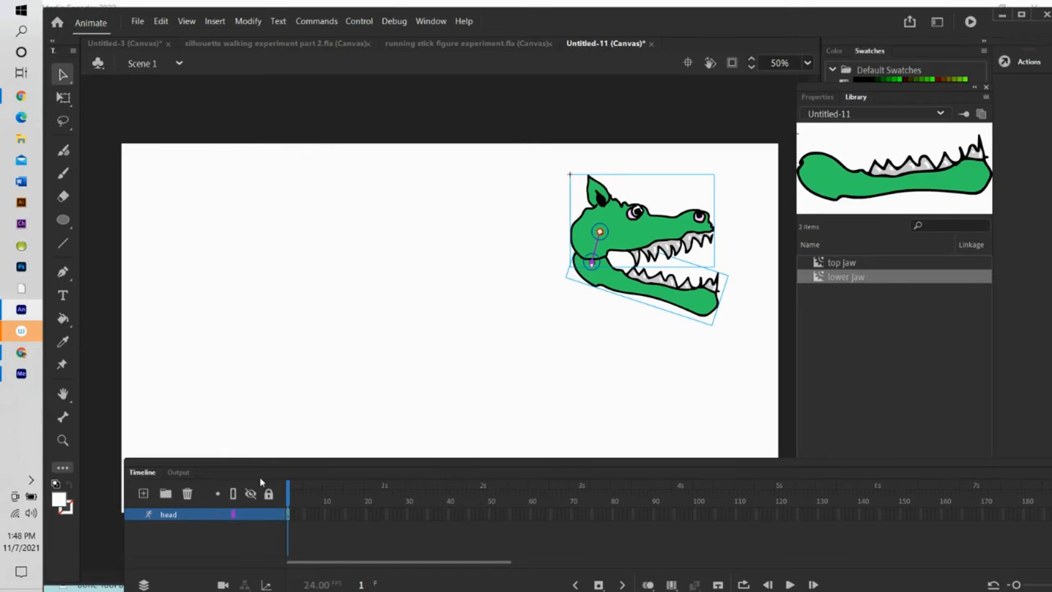
left_click(142, 494)
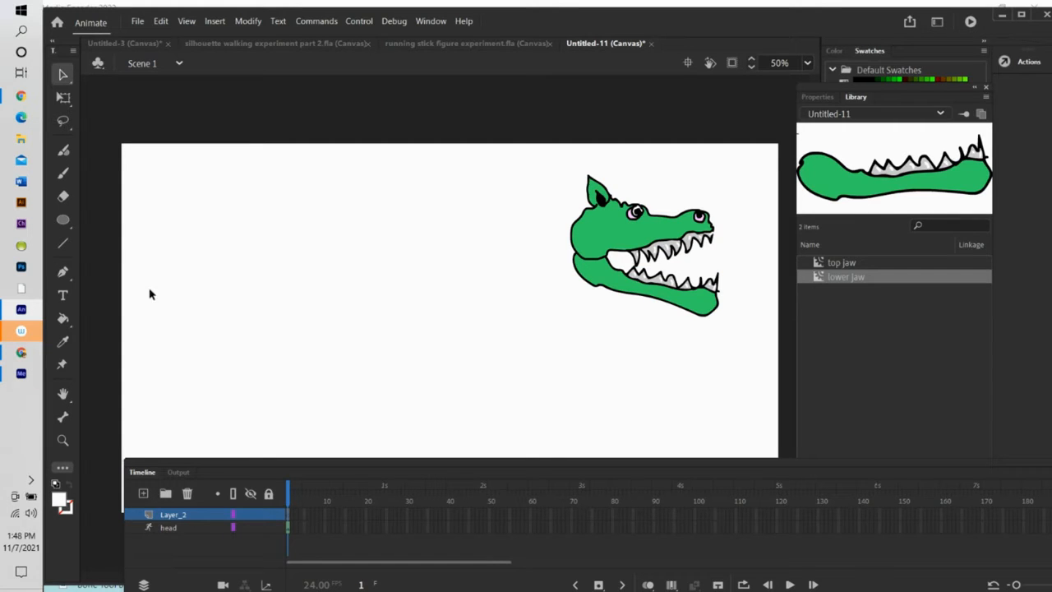
Brush a wavy, snake-like body with a curled tail behind the head in the head's green, and fill it with the same green.
left_click(63, 175)
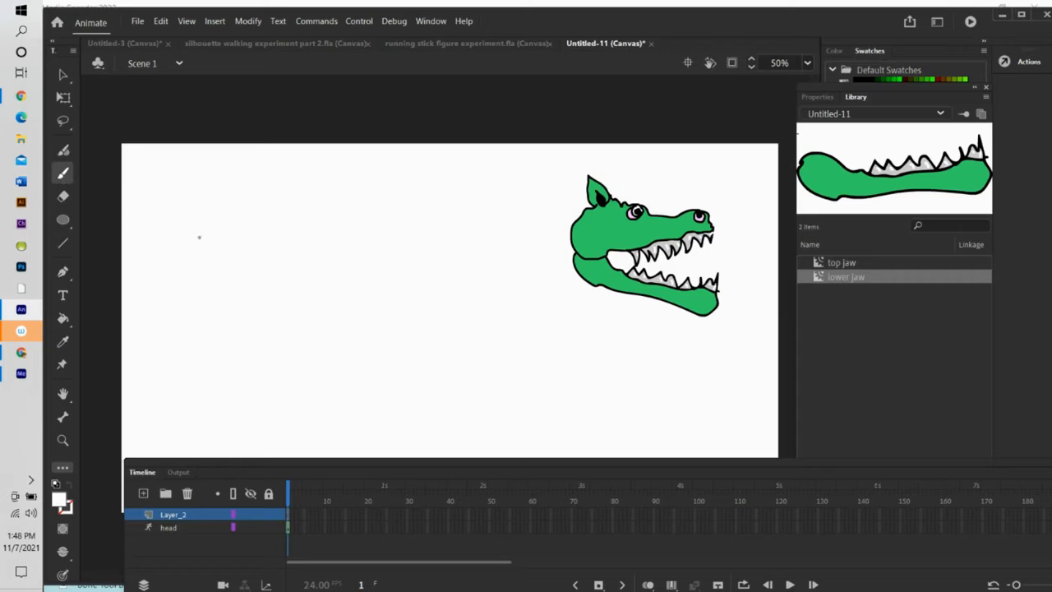
left_click(59, 500)
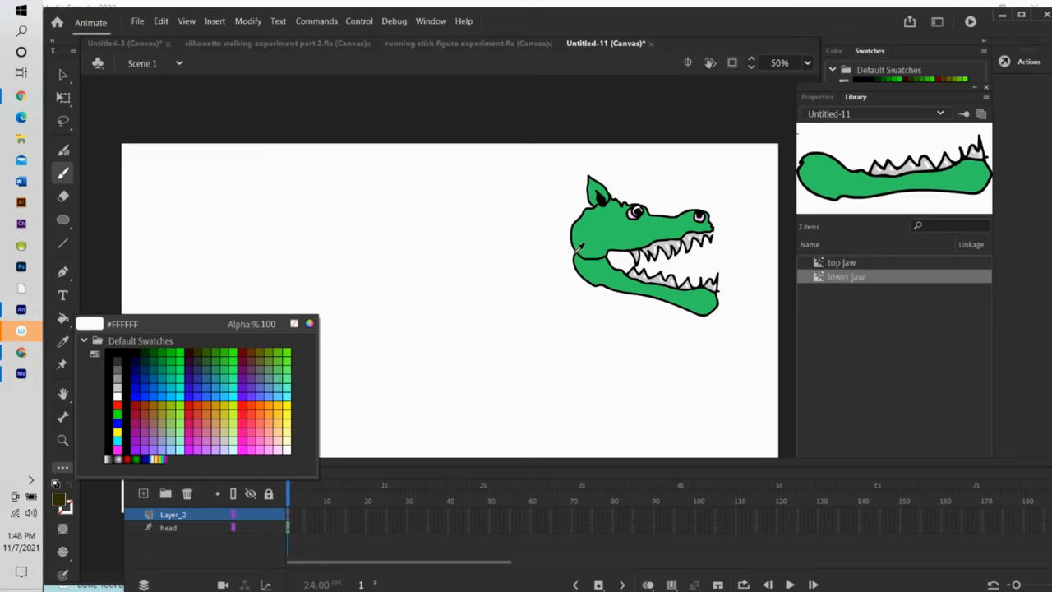
left_click(603, 236)
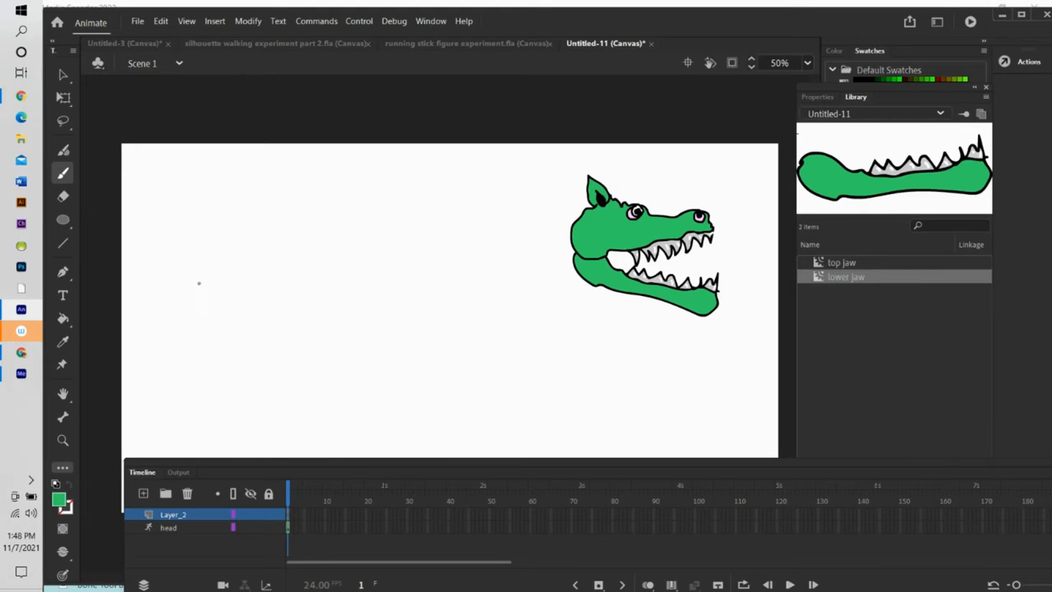
mouse_move(173, 291)
left_mouse_down()
mouse_move(233, 257)
mouse_move(300, 295)
mouse_move(322, 277)
mouse_move(377, 265)
mouse_move(393, 289)
mouse_move(421, 293)
mouse_move(463, 250)
mouse_move(498, 271)
mouse_move(535, 273)
mouse_move(550, 259)
mouse_move(563, 262)
mouse_move(577, 320)
mouse_move(545, 338)
mouse_move(500, 339)
mouse_move(459, 316)
mouse_move(398, 344)
mouse_move(353, 318)
mouse_move(309, 342)
mouse_move(239, 303)
mouse_move(148, 337)
mouse_move(131, 310)
mouse_move(131, 275)
mouse_move(149, 234)
mouse_move(166, 229)
mouse_move(178, 233)
mouse_move(177, 291)
left_mouse_up()
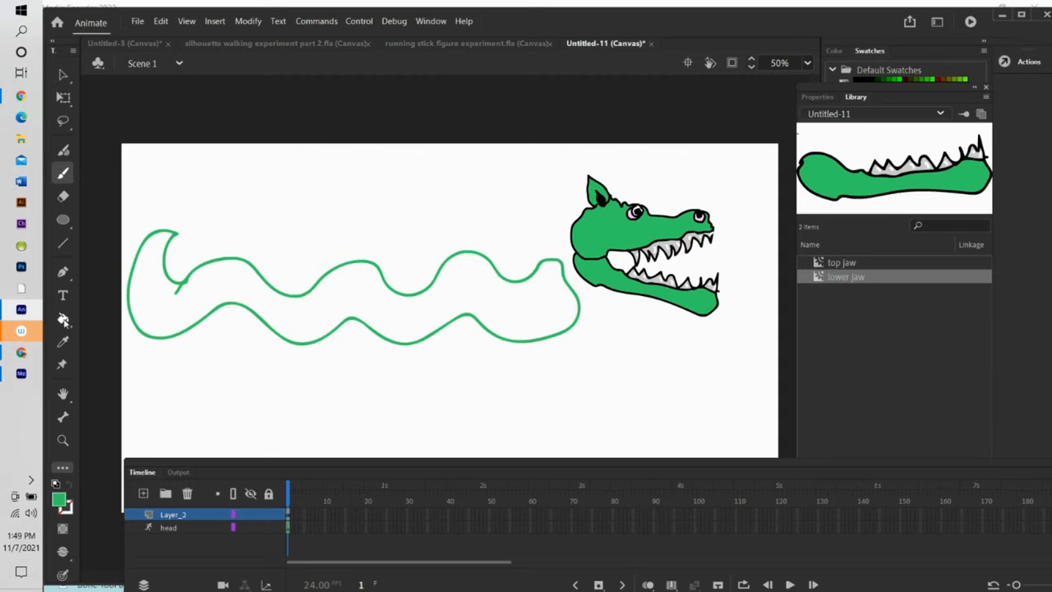
left_click(63, 319)
left_click(323, 316)
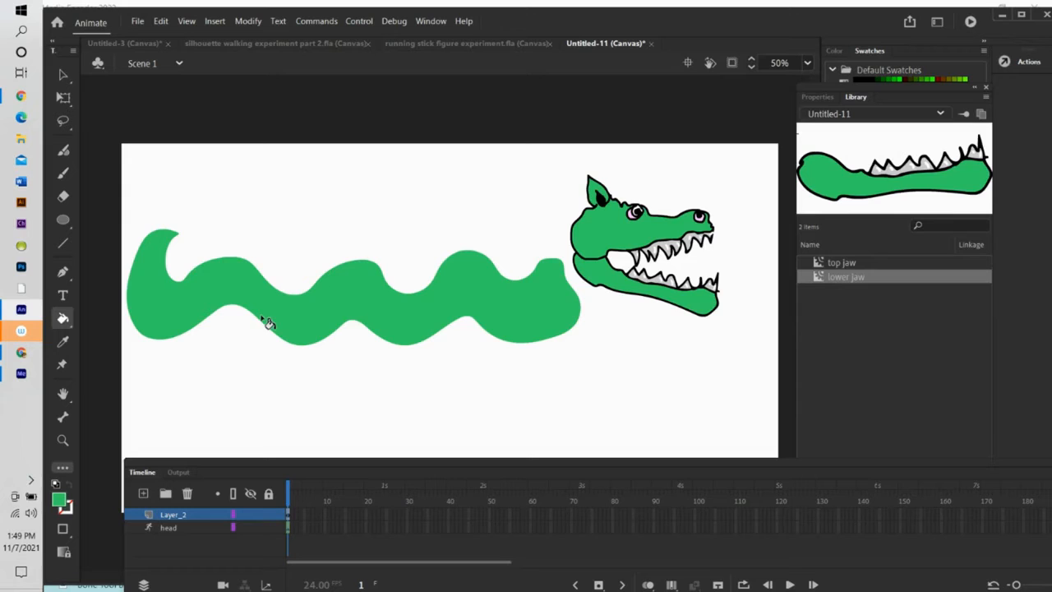
Erase small curved scale marks along the green body from the neck to the tail.
left_click(63, 198)
left_click(543, 286)
mouse_move(547, 288)
left_mouse_down()
mouse_move(484, 286)
mouse_move(401, 327)
left_mouse_up()
left_click_drag(356, 287, 317, 313)
left_click_drag(247, 281, 189, 305)
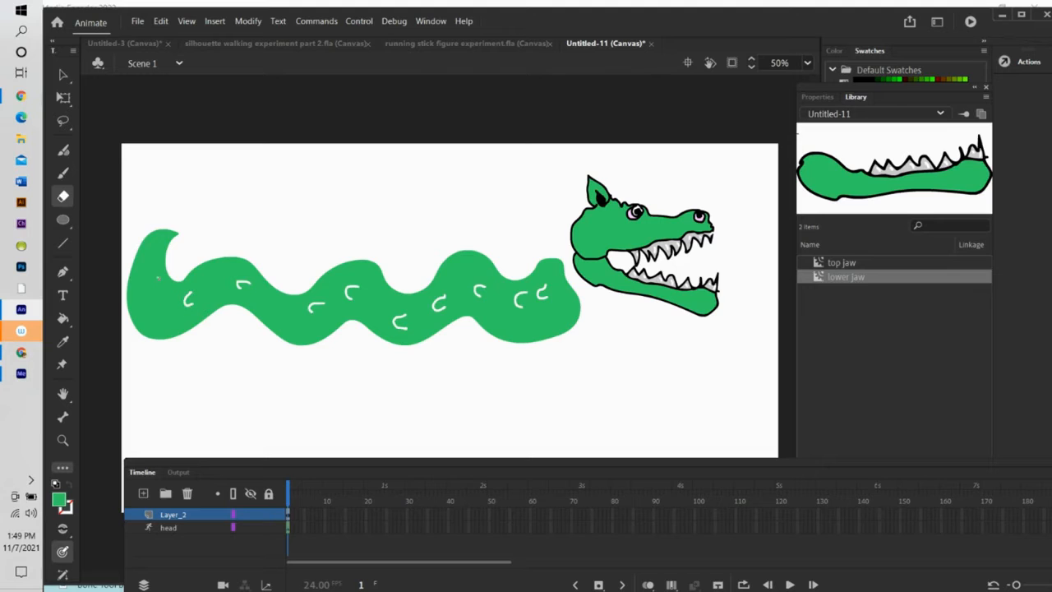
left_click_drag(553, 310, 549, 326)
Run a chain of eight bones through the wavy body, following its bends from the neck to the tail tip.
left_click(62, 417)
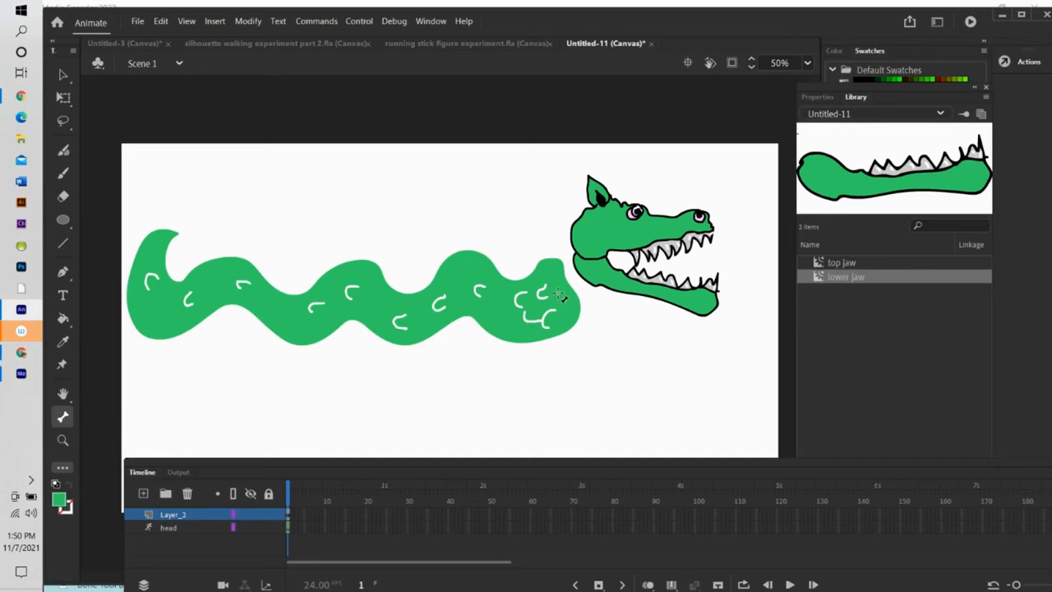
left_click_drag(562, 296, 441, 287)
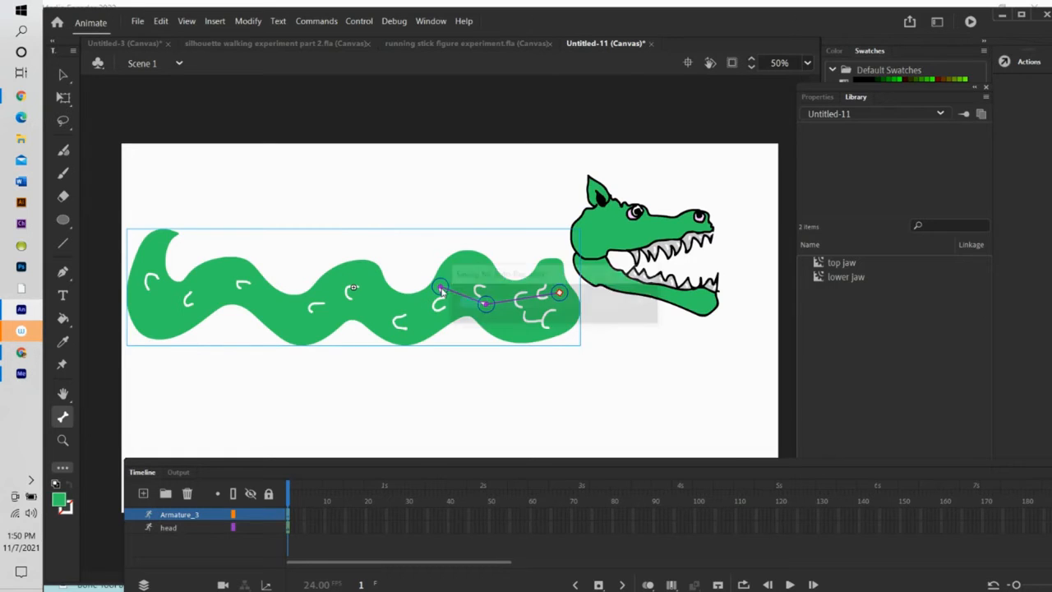
mouse_move(440, 287)
left_mouse_down()
mouse_move(409, 325)
mouse_move(353, 283)
left_mouse_up()
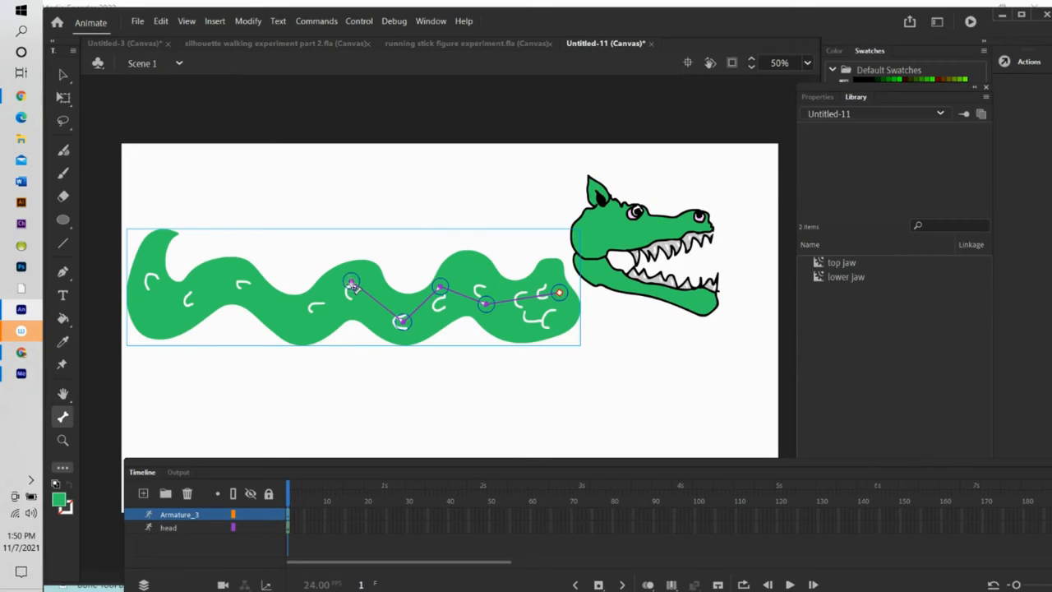
left_click_drag(352, 282, 153, 245)
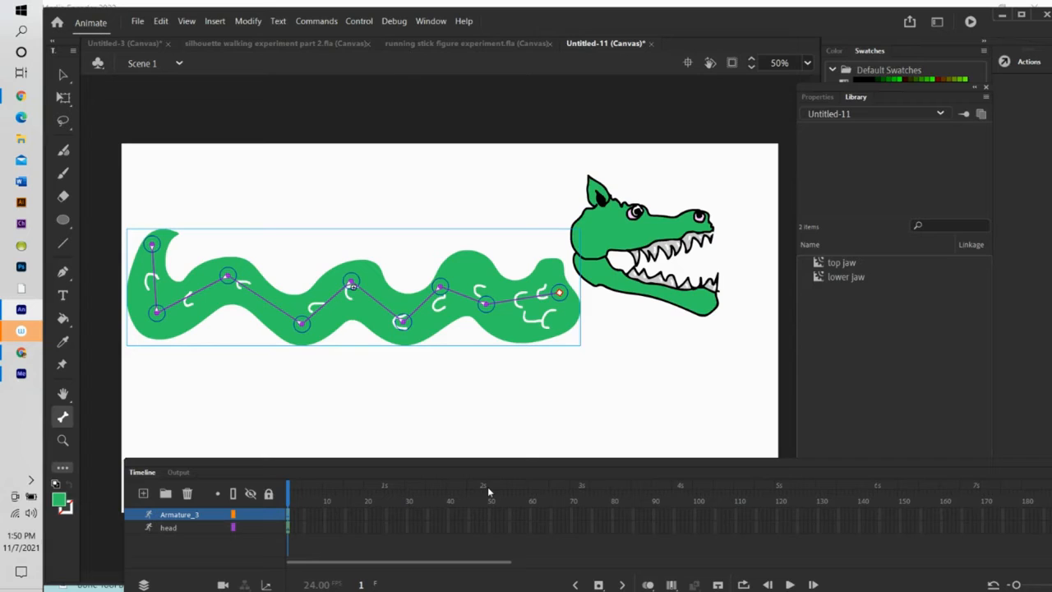
Rename the new armature layer of the wavy green shape as "body".
double_click(184, 516)
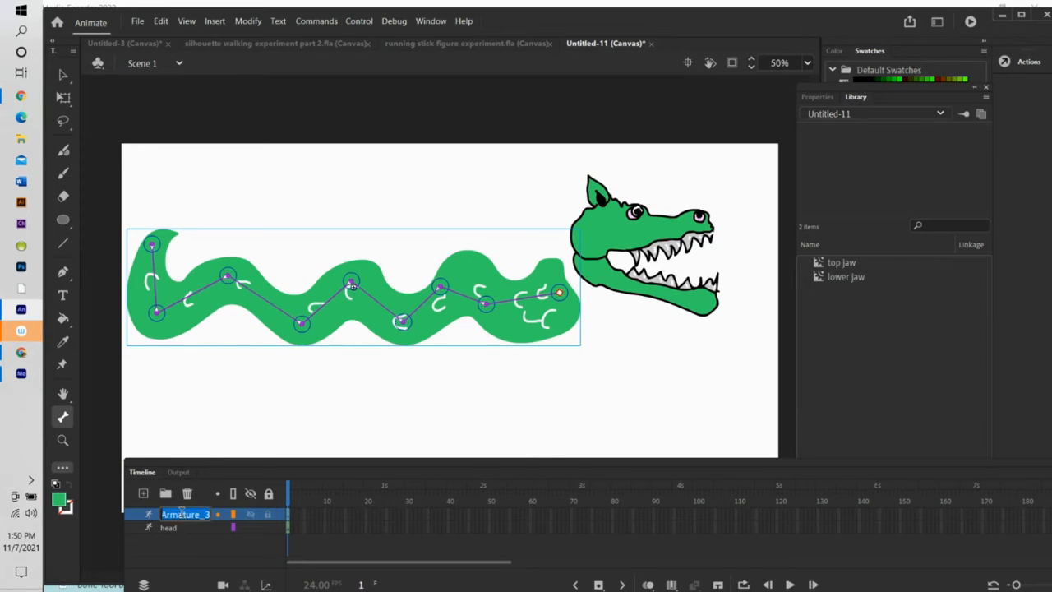
type("body")
key("Return")
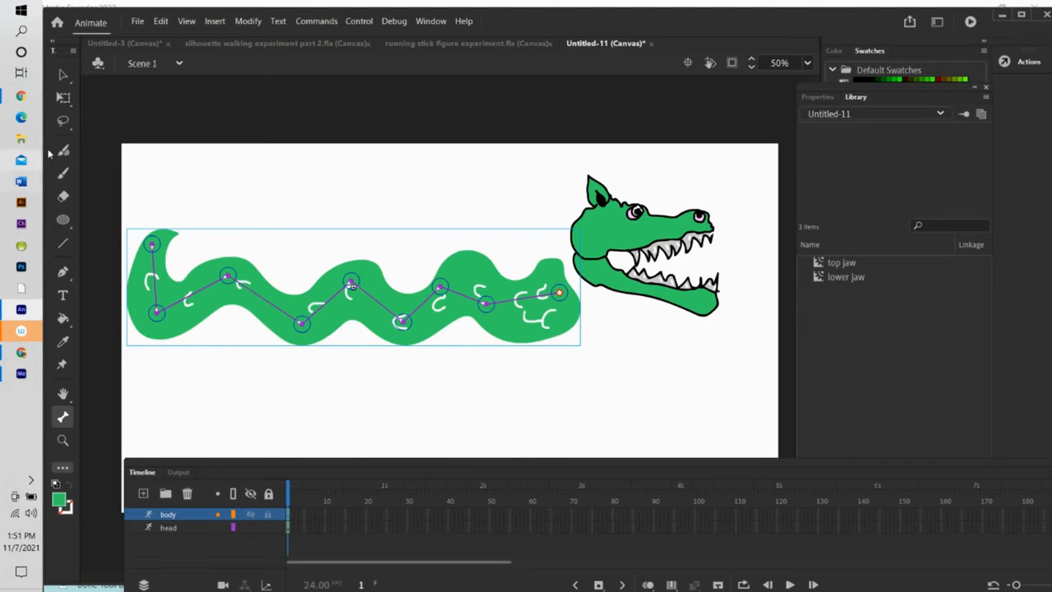
Bend the body by its bone joints, raising the tail and tightening the curves into a new wavy pose.
left_click(64, 75)
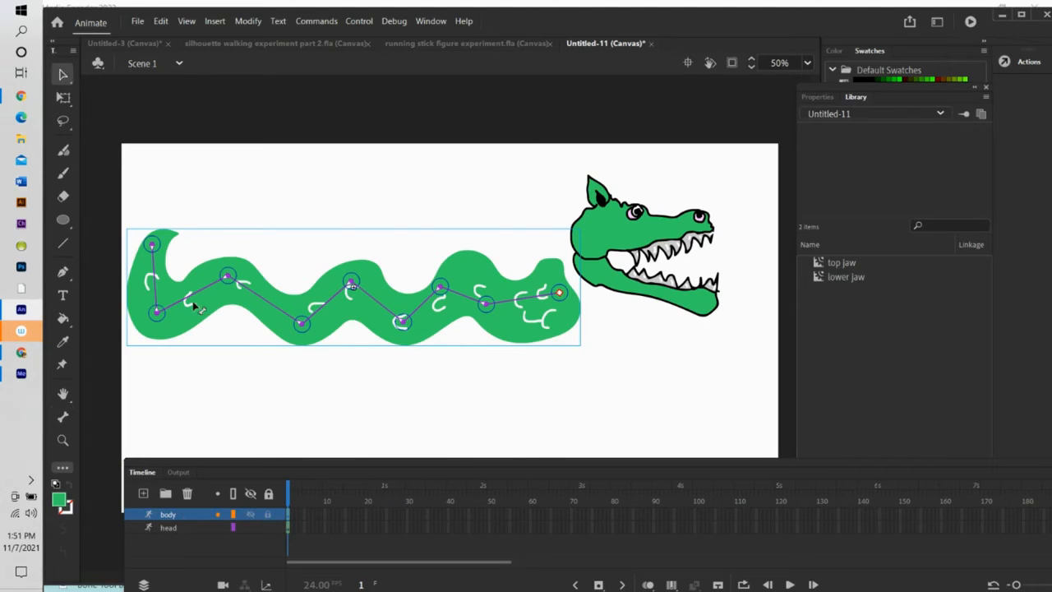
left_click_drag(230, 280, 232, 333)
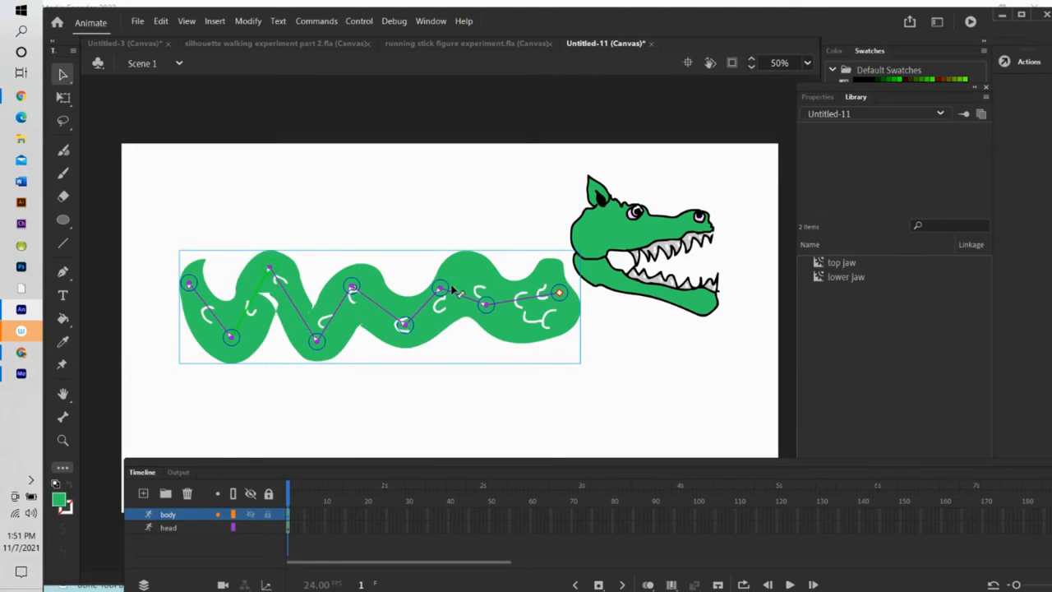
mouse_move(440, 290)
left_mouse_down()
mouse_move(462, 274)
mouse_move(460, 289)
left_mouse_up()
left_click_drag(250, 250, 255, 384)
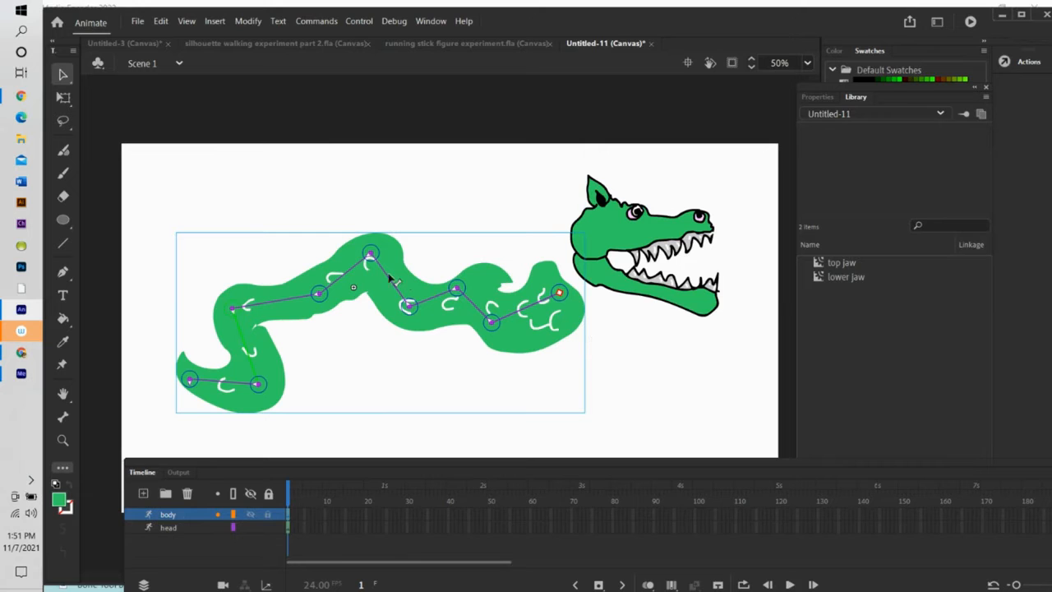
left_click_drag(236, 309, 320, 231)
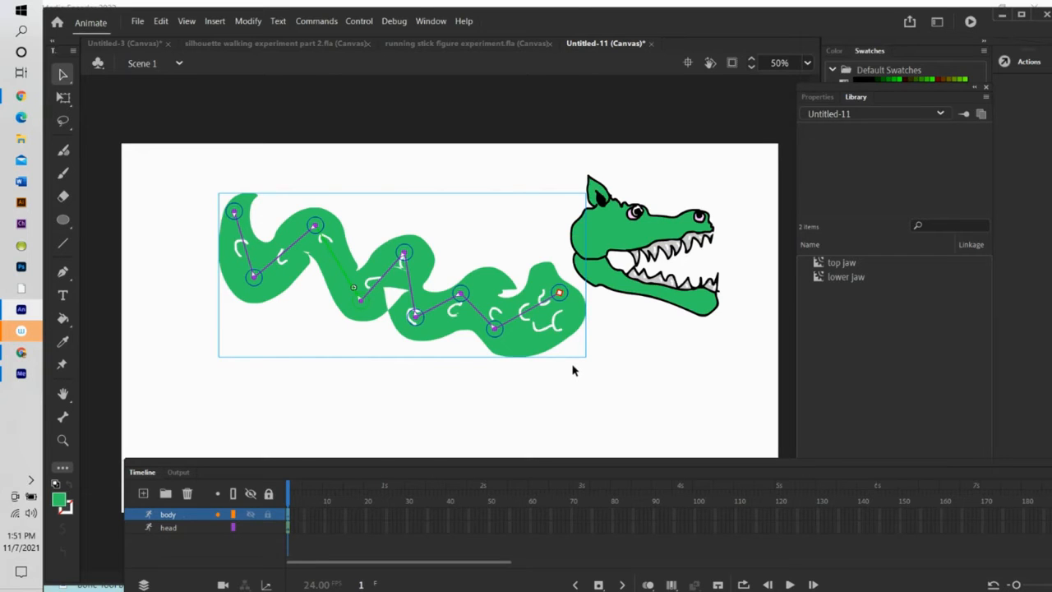
Add a new layer above the body and brush a green outline of a bent arm with a clawed hand below the head.
left_click(143, 494)
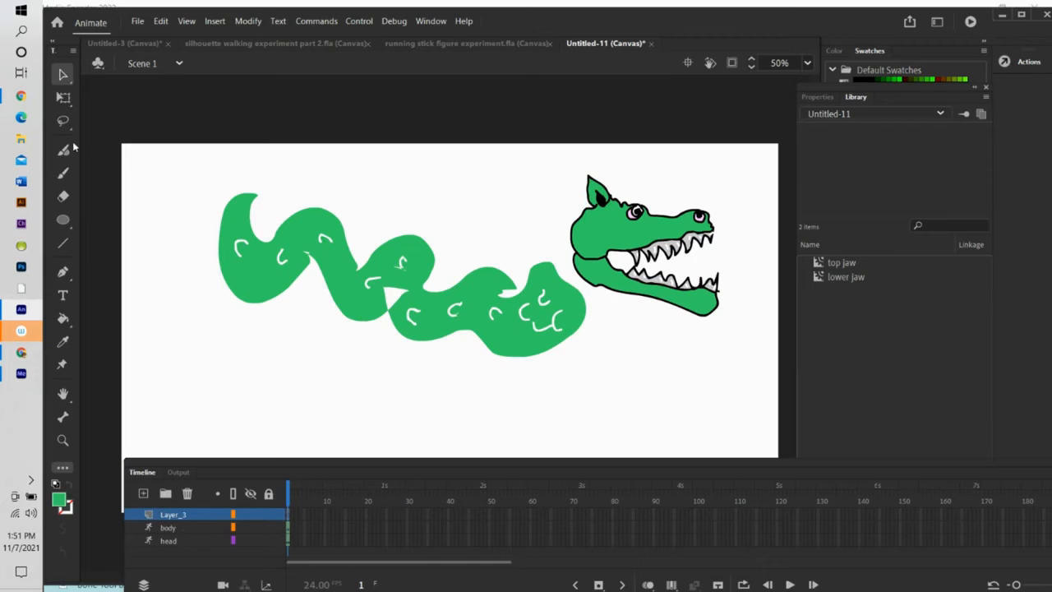
left_click(63, 175)
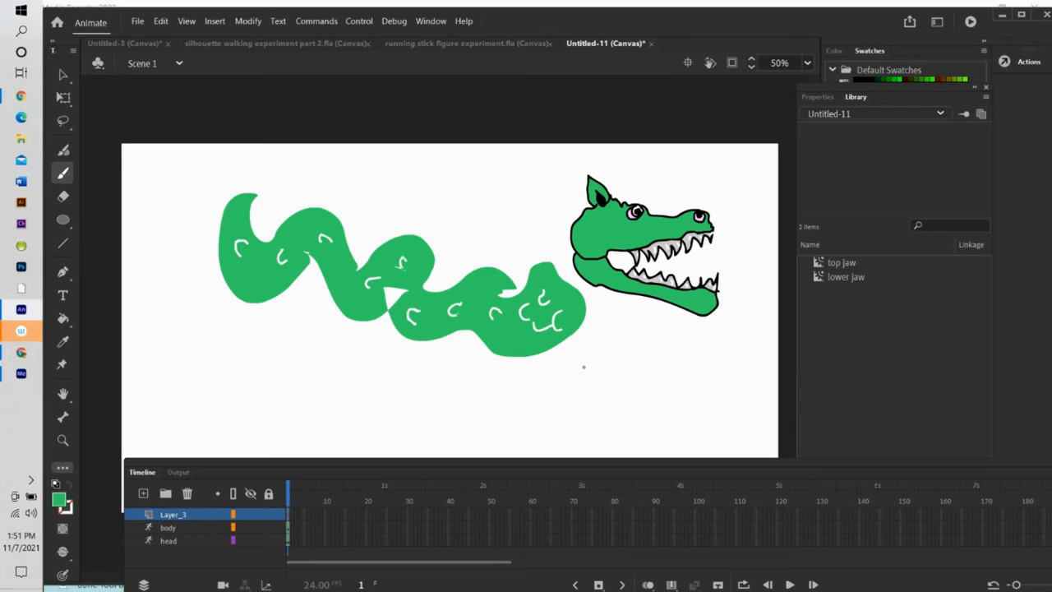
mouse_move(587, 368)
left_mouse_down()
mouse_move(614, 363)
mouse_move(638, 395)
mouse_move(669, 386)
left_mouse_up()
mouse_move(699, 351)
left_mouse_down()
mouse_move(740, 361)
mouse_move(731, 382)
left_mouse_up()
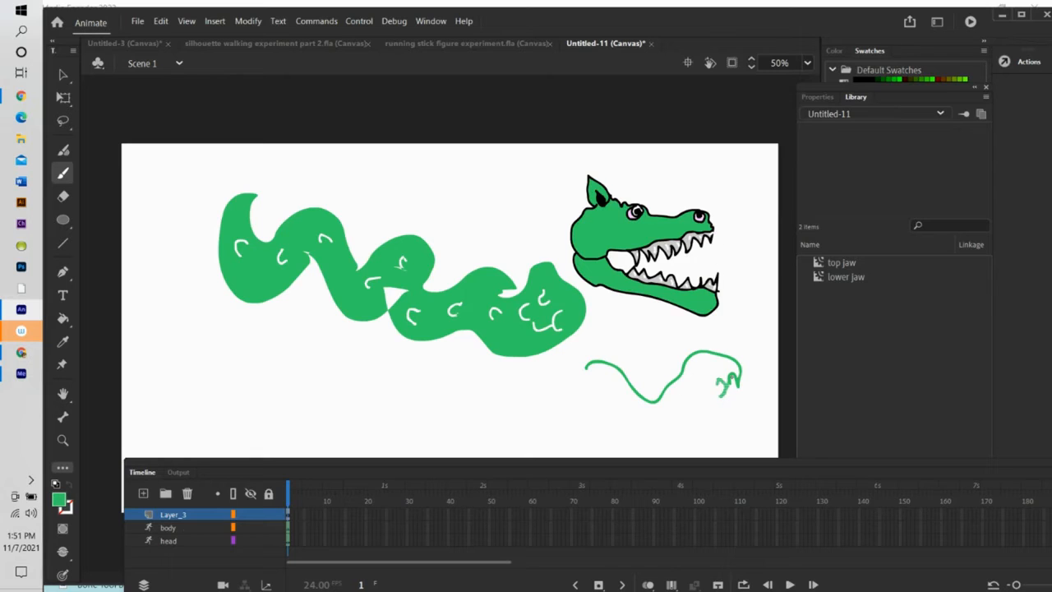
mouse_move(712, 373)
left_mouse_down()
mouse_move(637, 423)
mouse_move(586, 370)
left_mouse_up()
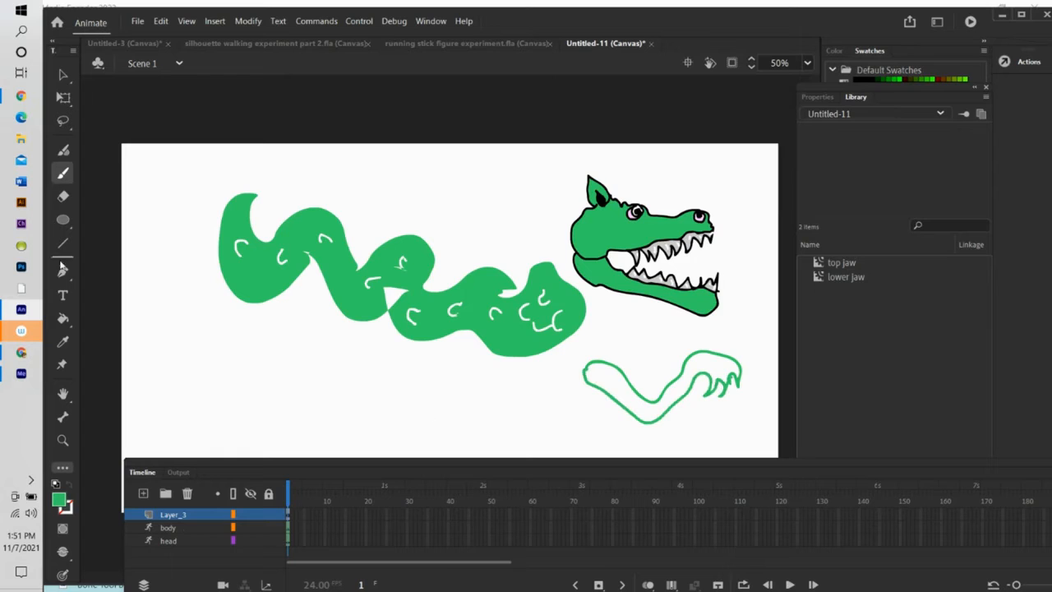
Fill the arm outline with the same green and erase small curved scale marks along the arm.
left_click(63, 318)
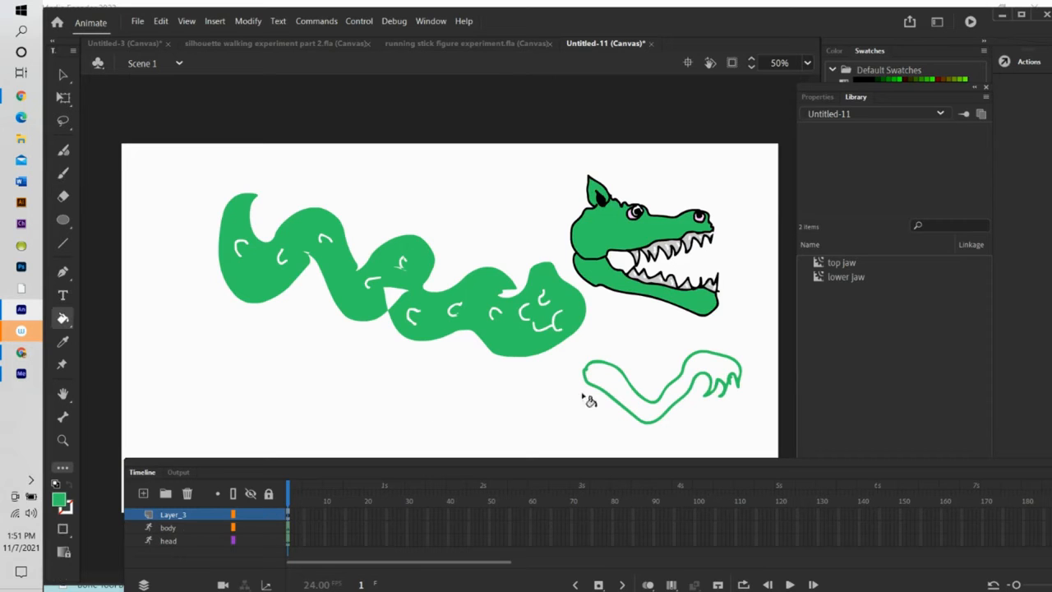
left_click(620, 396)
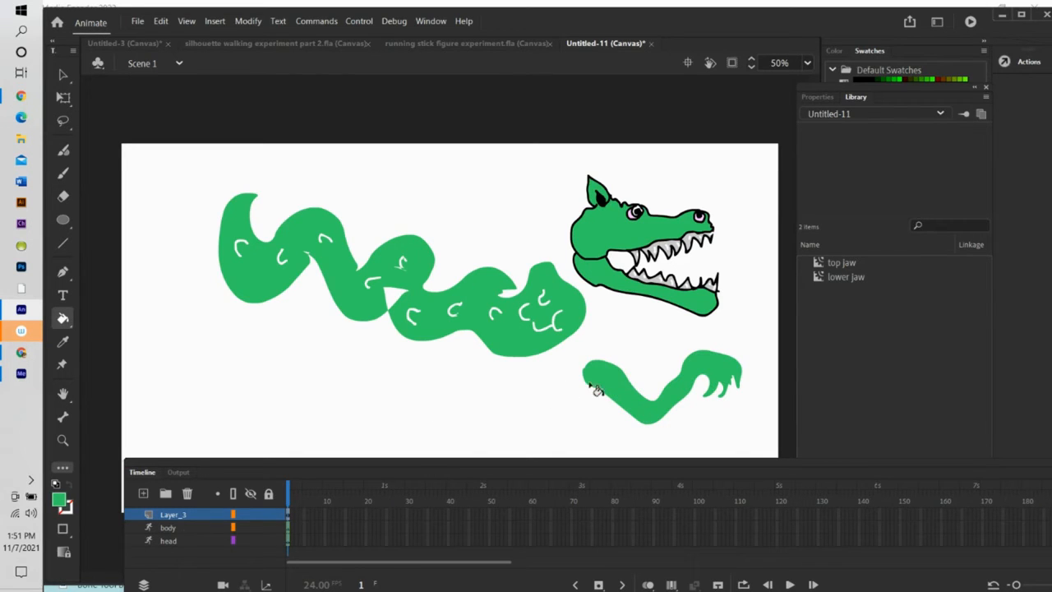
left_click(63, 197)
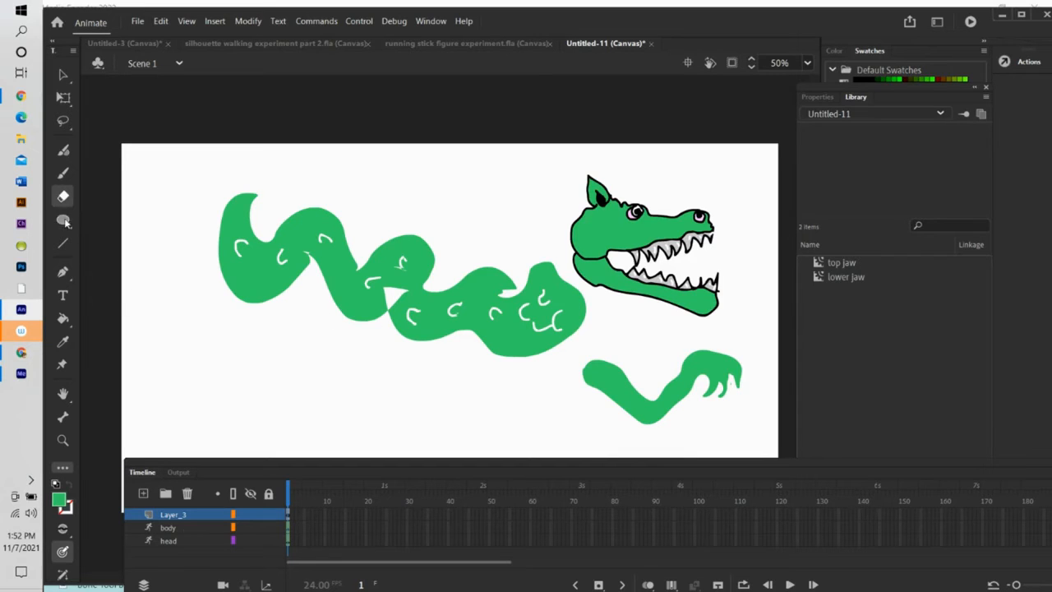
left_click_drag(609, 379, 619, 379)
Run three connected bones through the arm, from shoulder to elbow, wrist and hand.
left_click(64, 415)
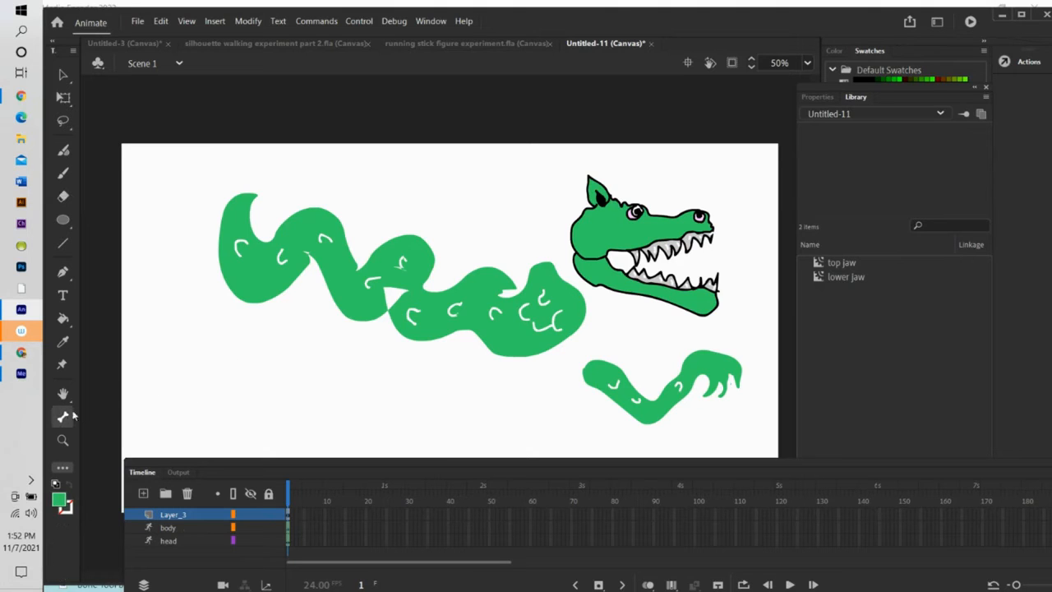
left_click(597, 372)
left_click(639, 409)
left_click_drag(640, 409, 722, 375)
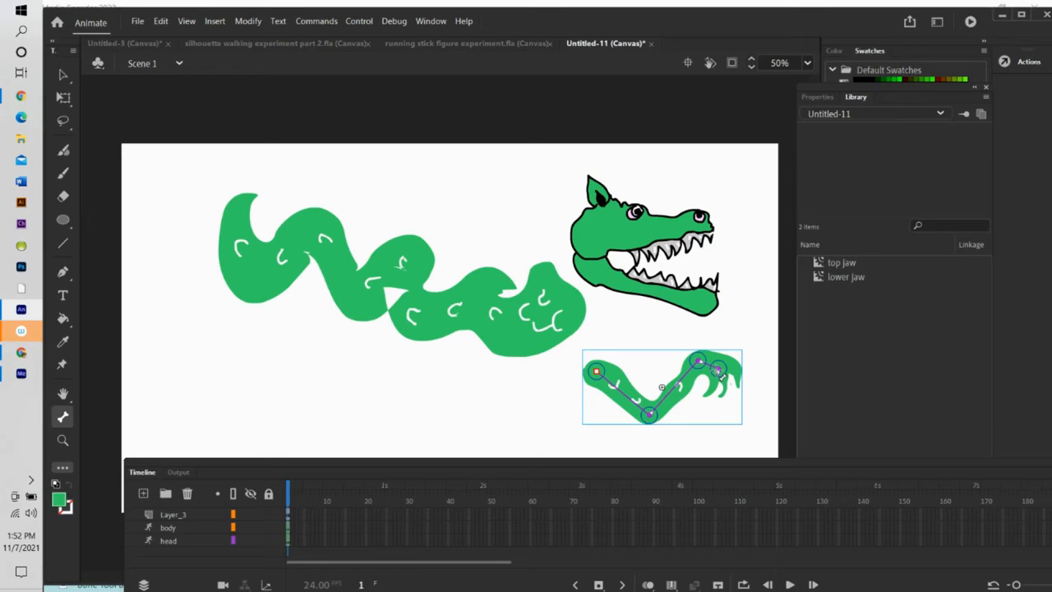
Pose the arm by its bones, lowering the hand and swinging the elbow down beneath the shoulder.
left_click(63, 75)
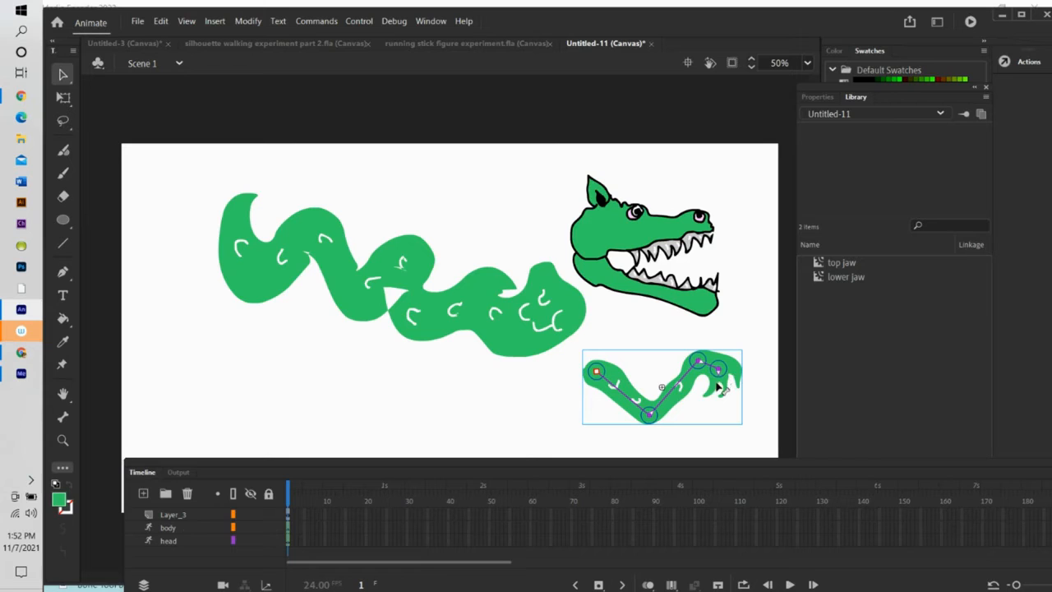
left_click_drag(721, 372, 728, 420)
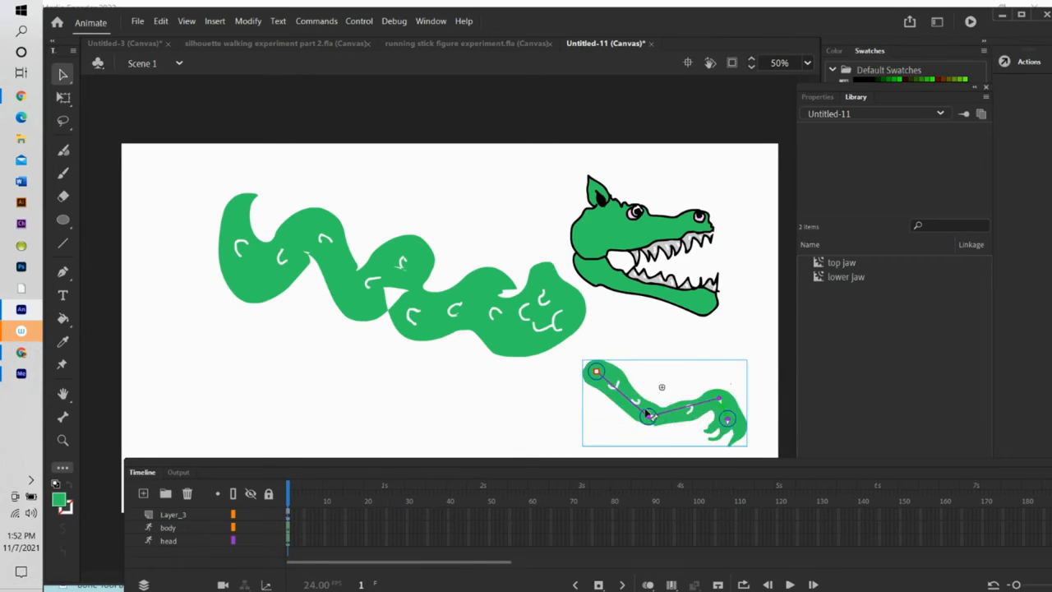
left_click_drag(634, 420, 693, 404)
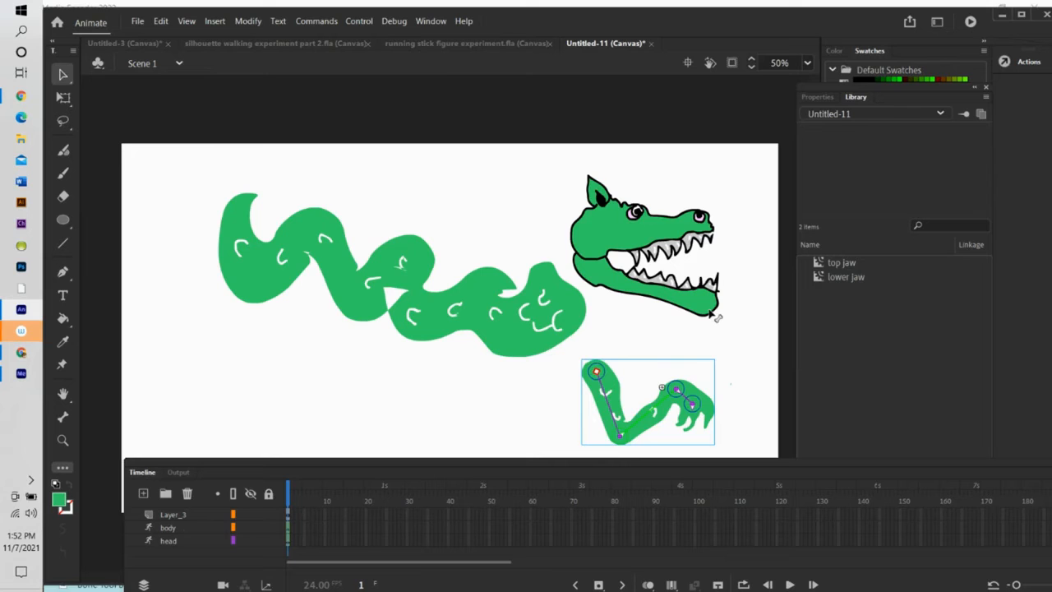
Rename the arm's armature layer as "Arm".
double_click(168, 514)
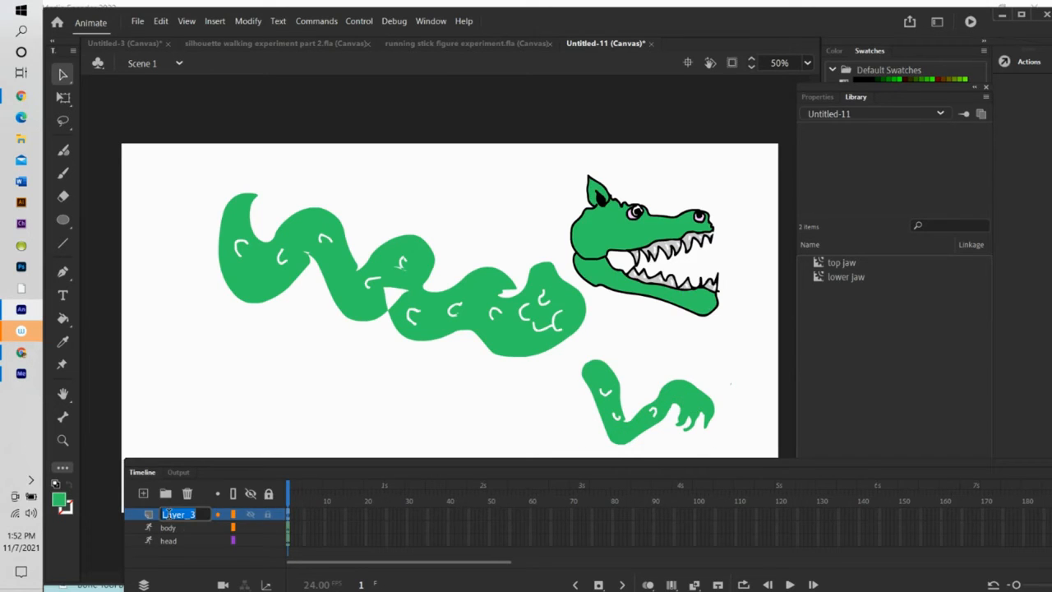
left_click(185, 517)
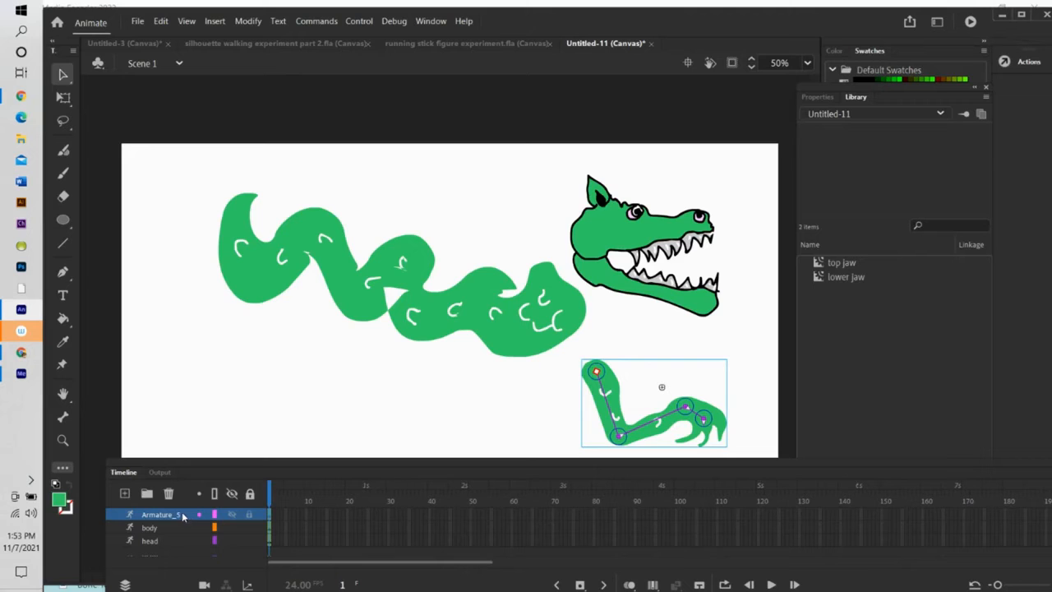
double_click(168, 515)
left_click(179, 514)
type("arm")
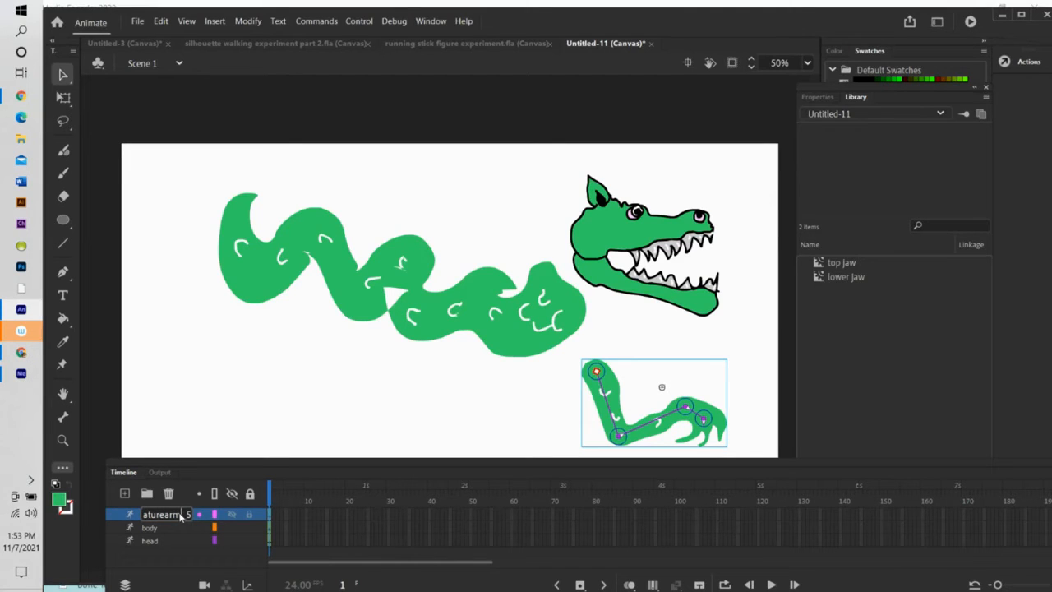
left_click_drag(147, 514, 218, 518)
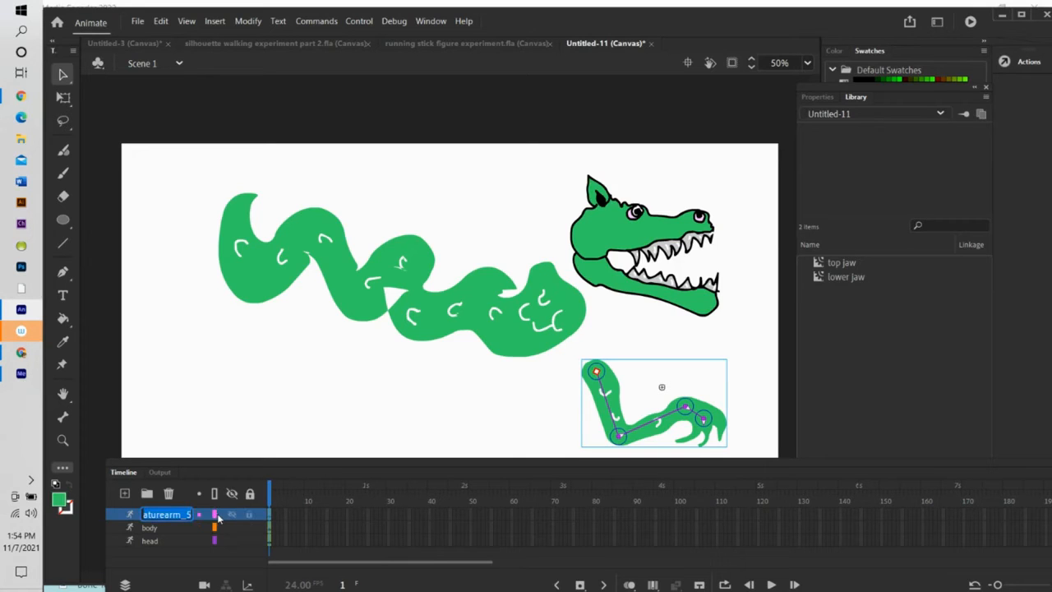
key("BackSpace")
key("Return")
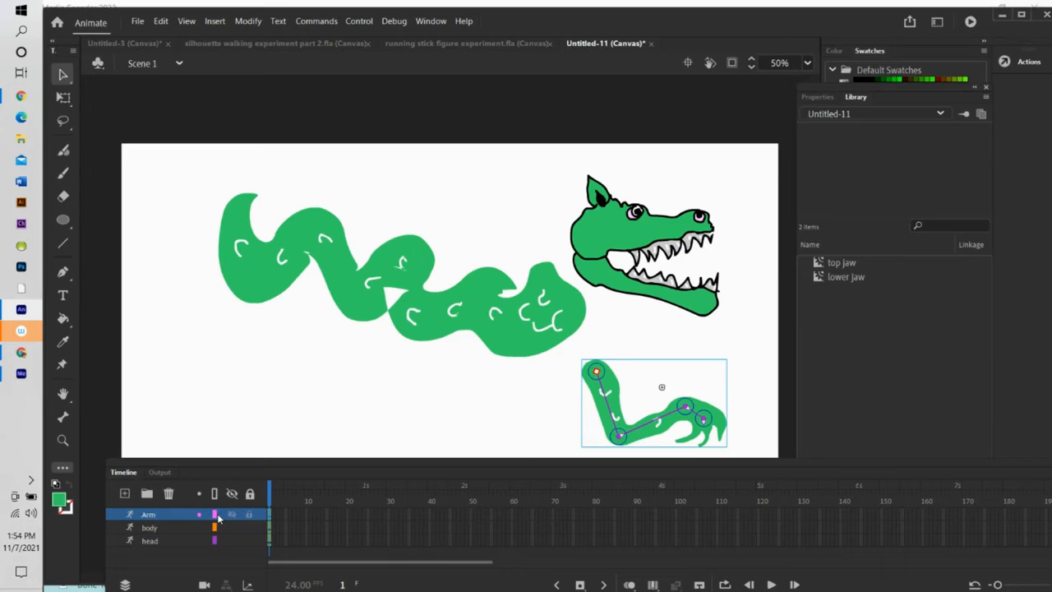
Duplicate the Arm layer and pose the copied arm higher than the original by raising its elbow and hand.
right_click(145, 516)
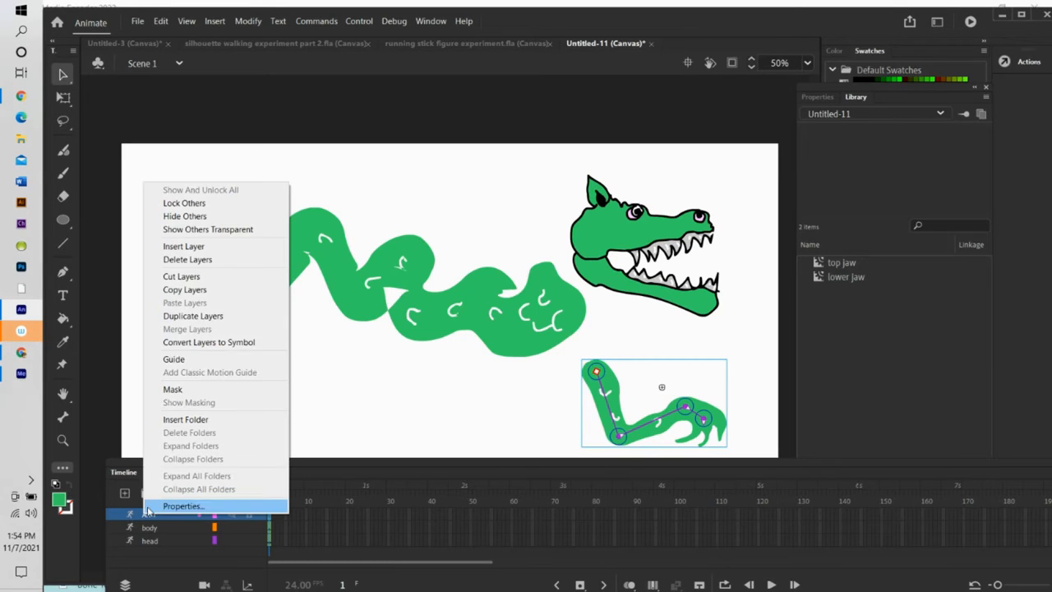
left_click(189, 318)
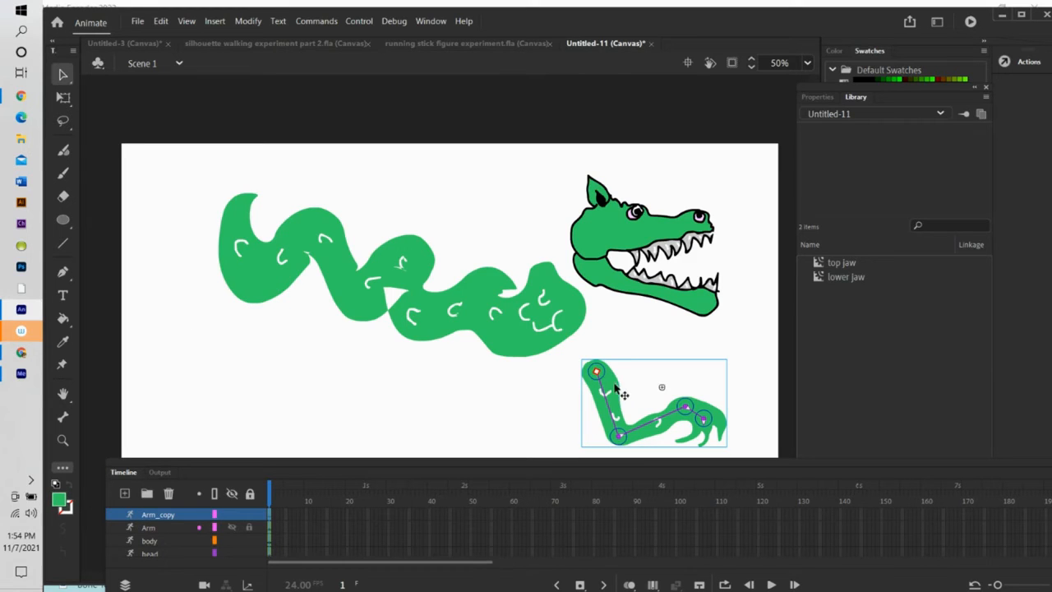
left_click_drag(698, 418, 692, 380)
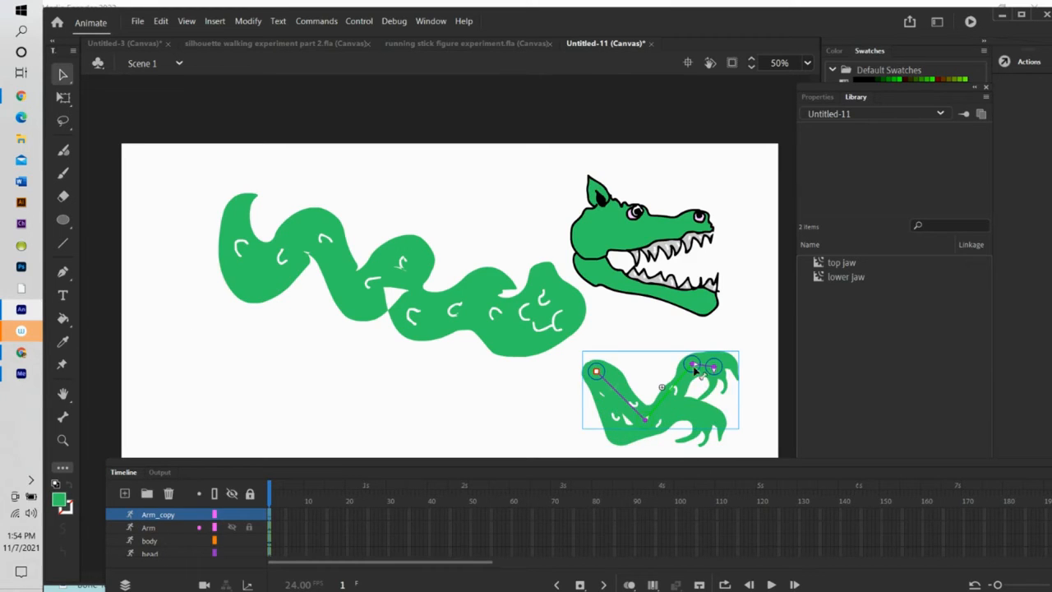
left_click_drag(694, 372, 711, 339)
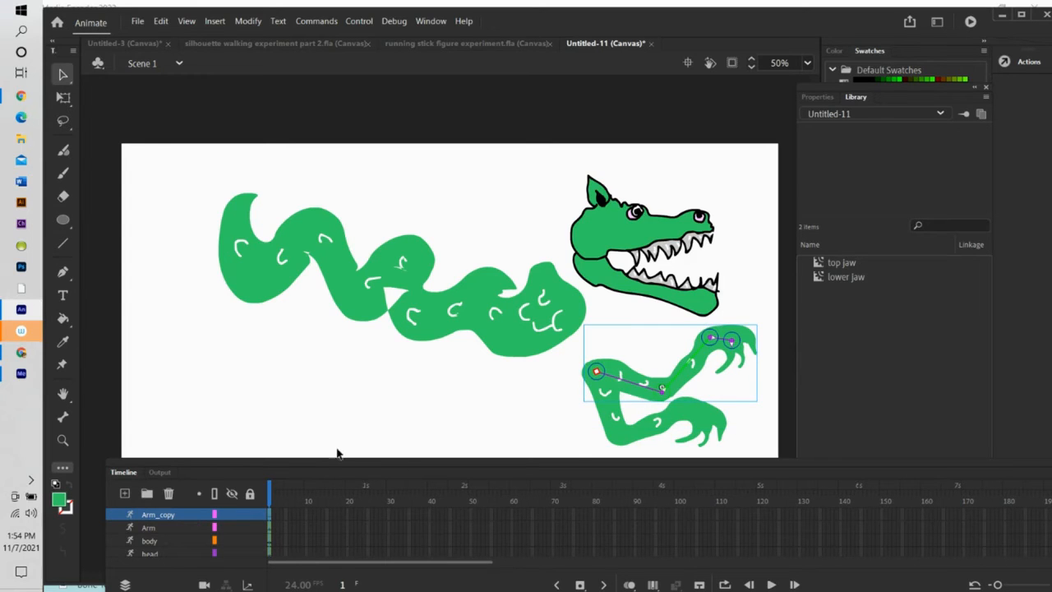
Move the Arm figure so its shoulder joins the underside of the chest, and bend its hand downward by the bones.
left_click(65, 100)
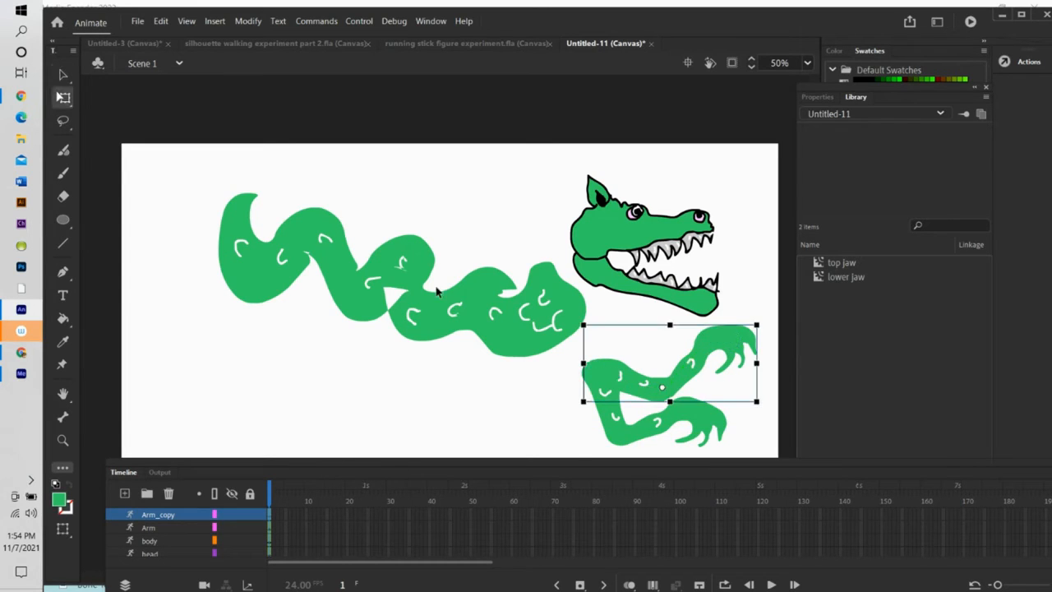
left_click(662, 392)
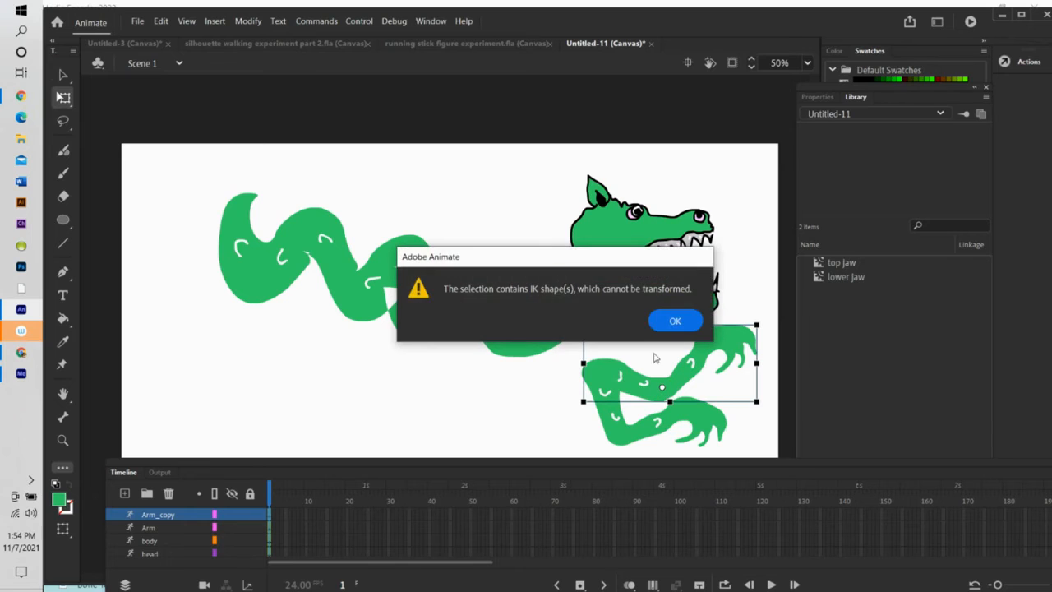
left_click(676, 321)
left_click(666, 356)
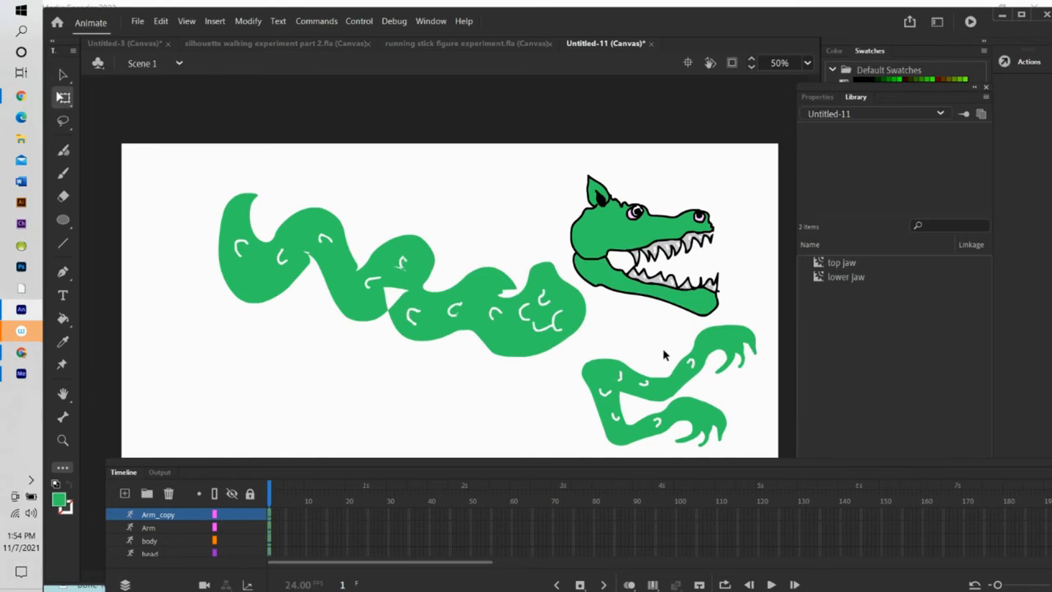
left_click(605, 395)
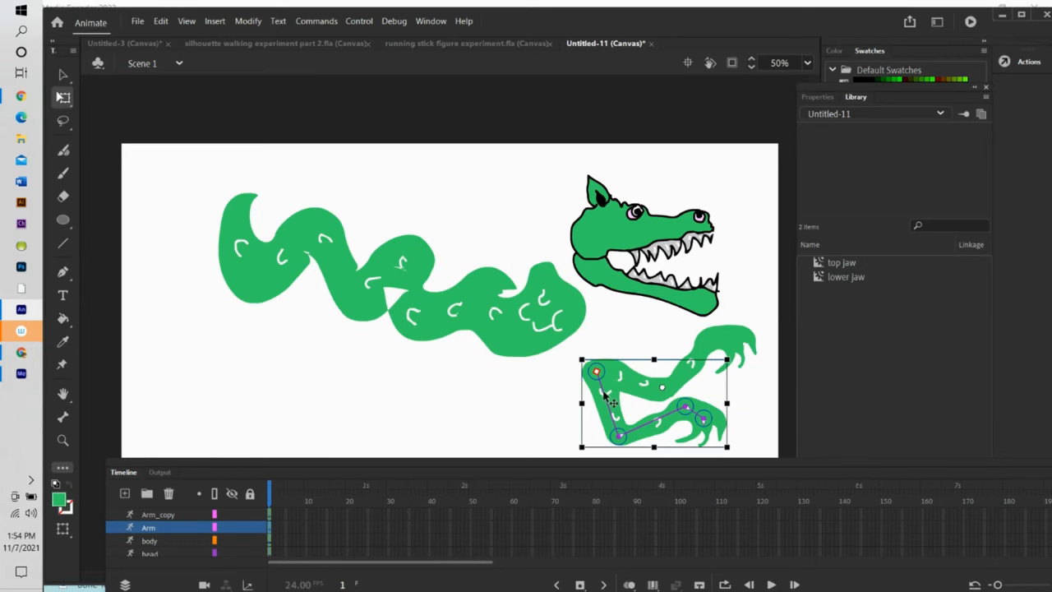
left_click_drag(613, 402, 526, 382)
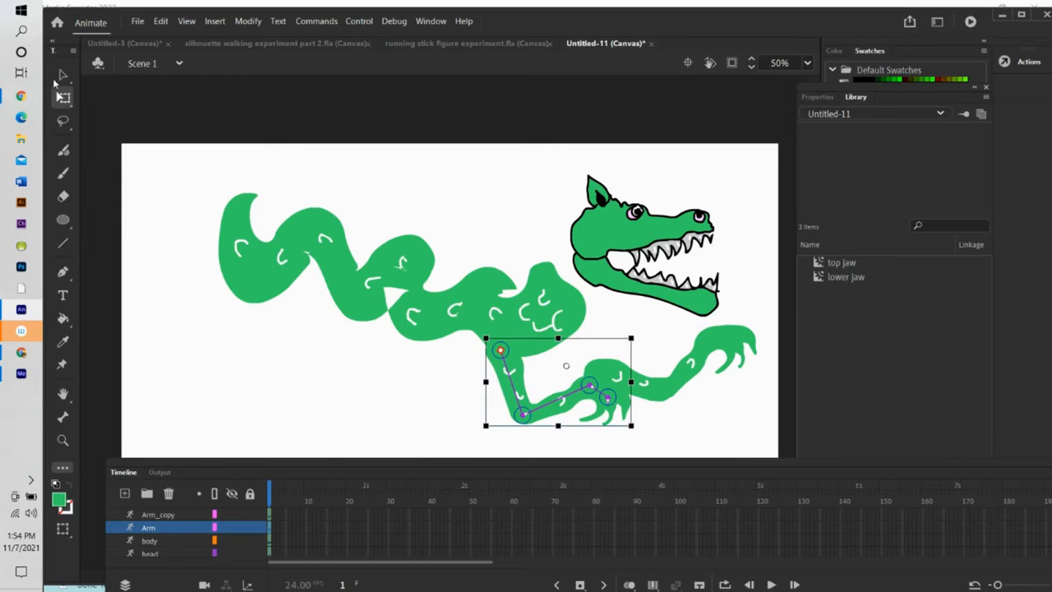
left_click(63, 75)
left_click_drag(608, 401, 609, 430)
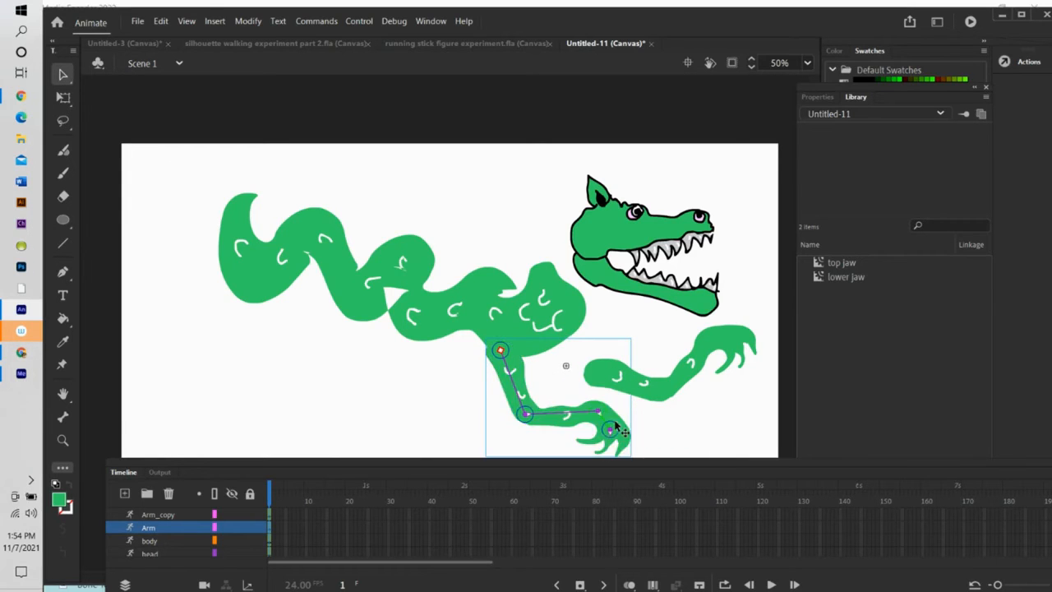
Move the copied arm so its shoulder overlaps the chest just ahead of the first arm.
left_click(657, 390)
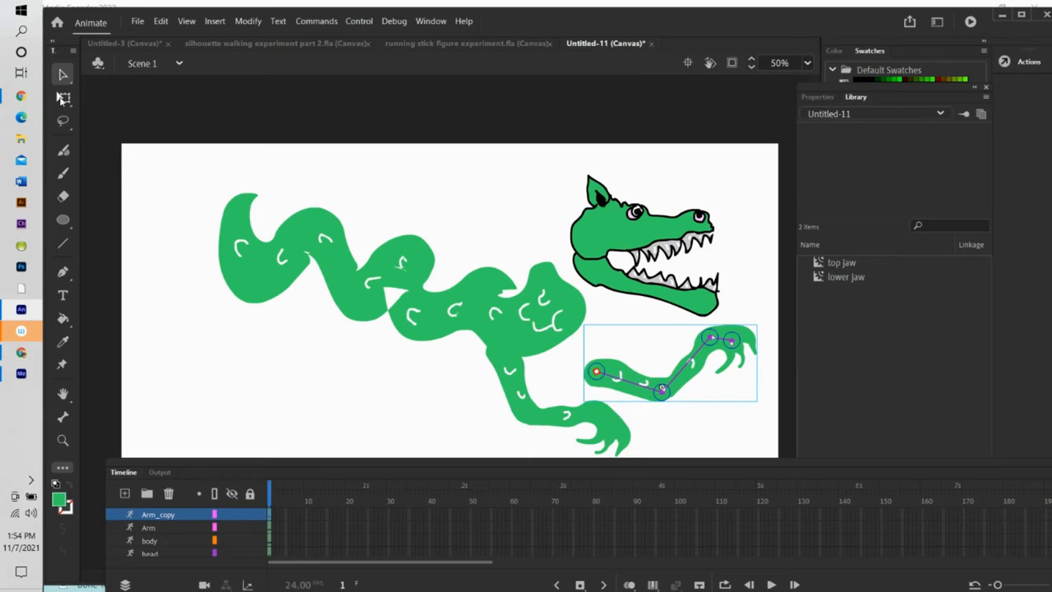
left_click(63, 97)
left_click_drag(623, 393, 546, 364)
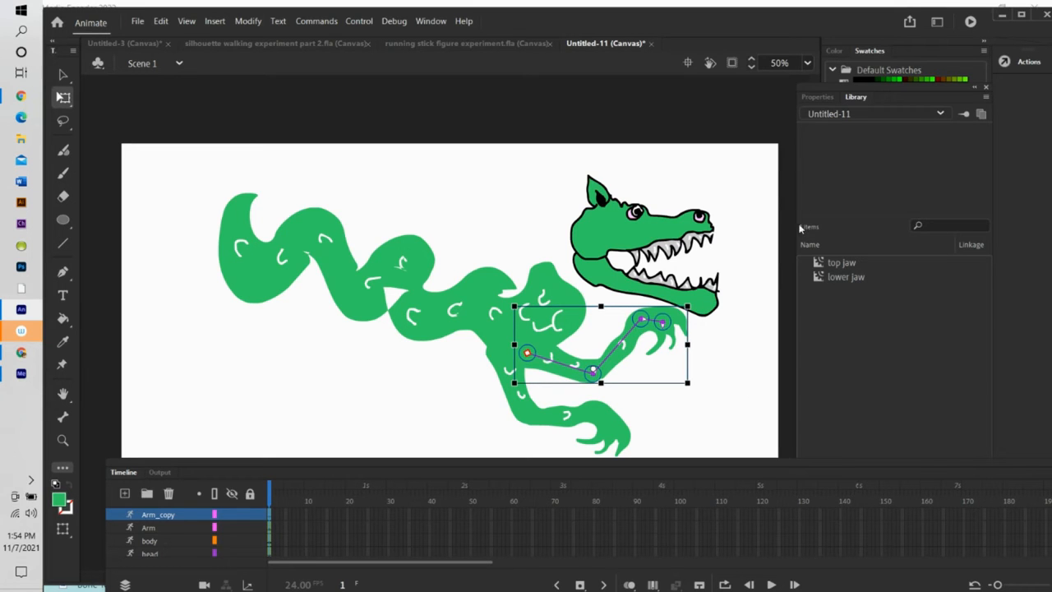
left_click(807, 63)
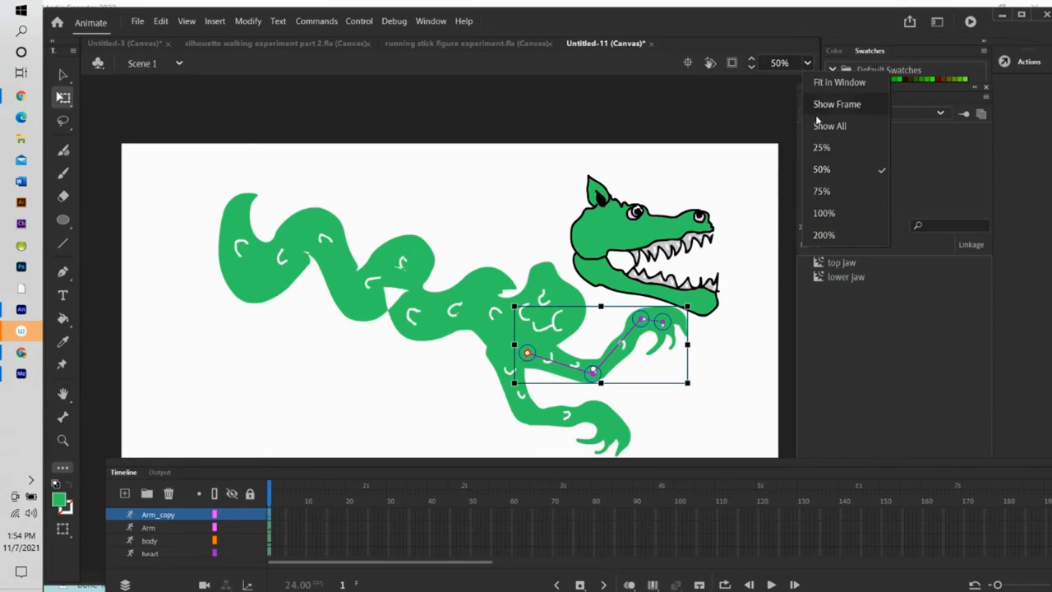
left_click(822, 147)
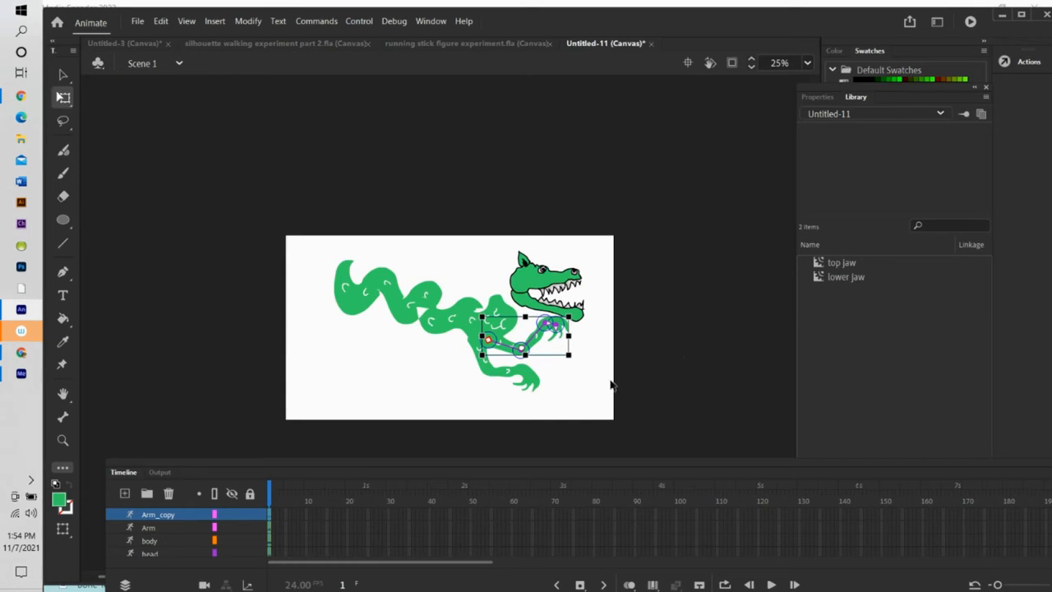
left_click(531, 382)
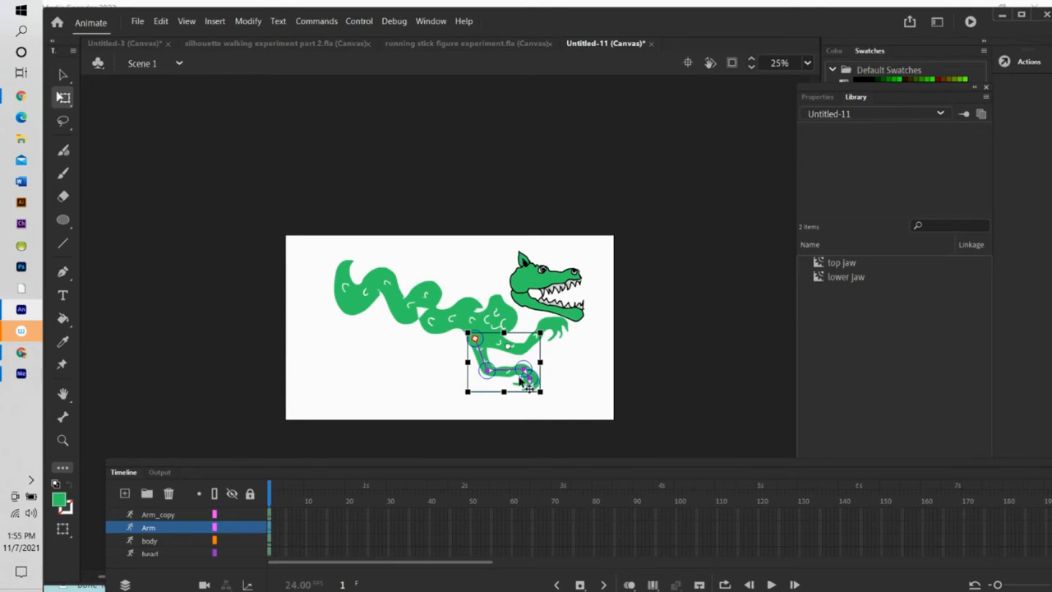
left_click(63, 75)
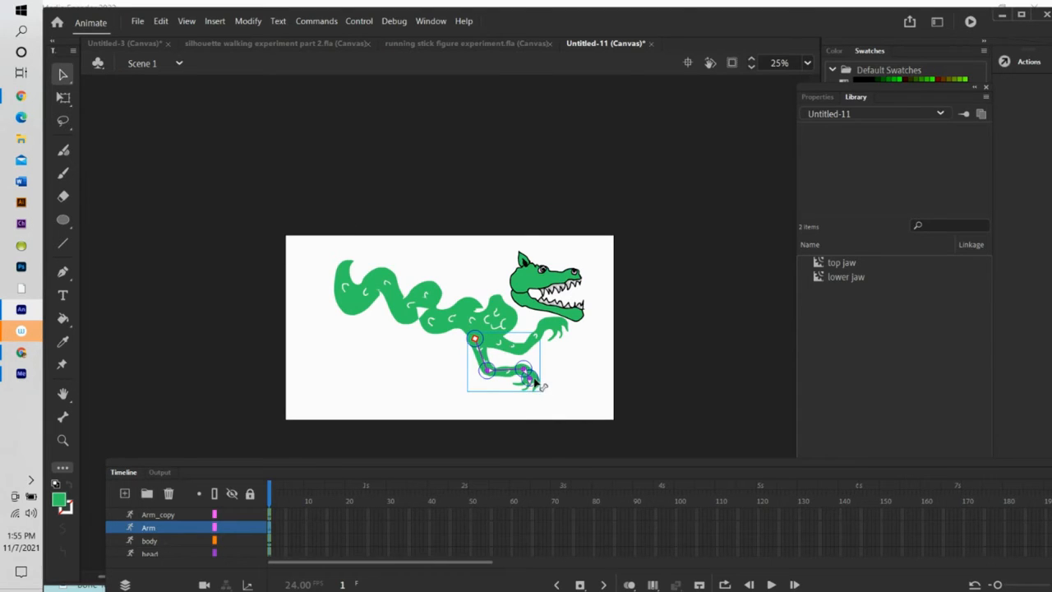
left_click(552, 327)
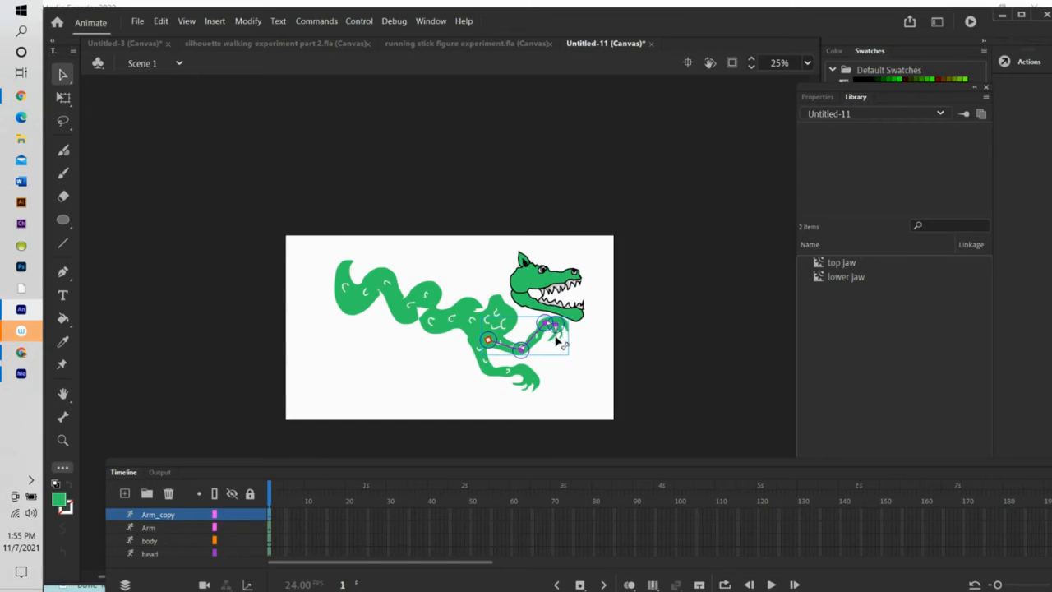
left_click(566, 347)
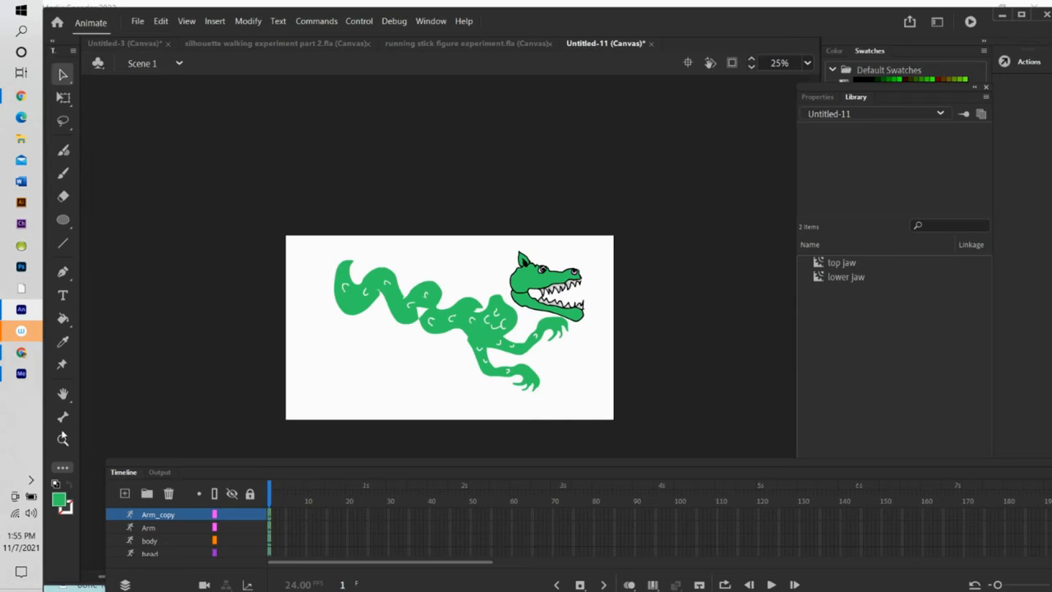
left_click(62, 438)
left_click(809, 65)
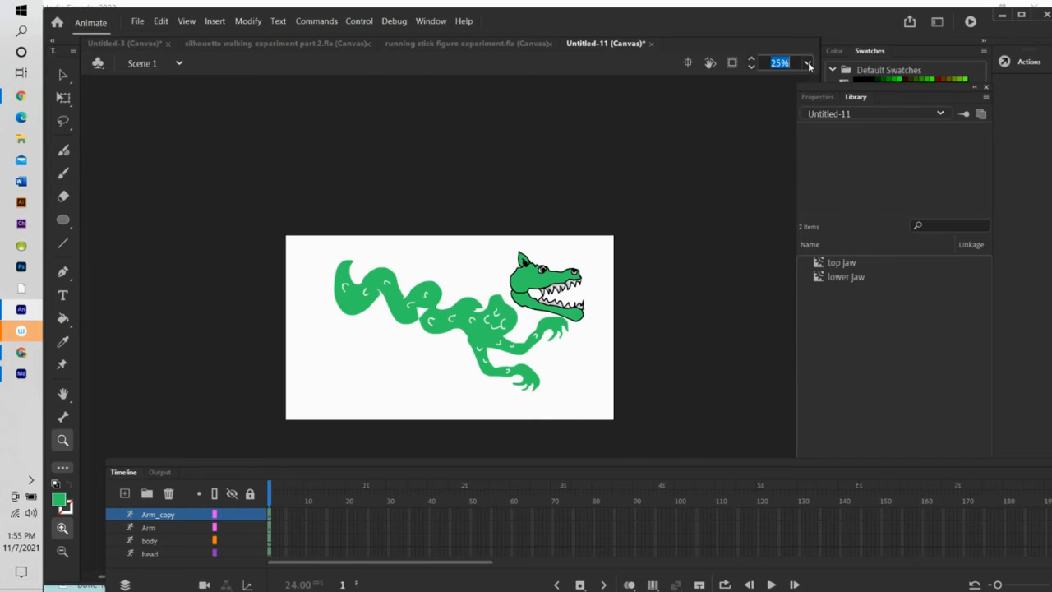
left_click(809, 65)
left_click(821, 173)
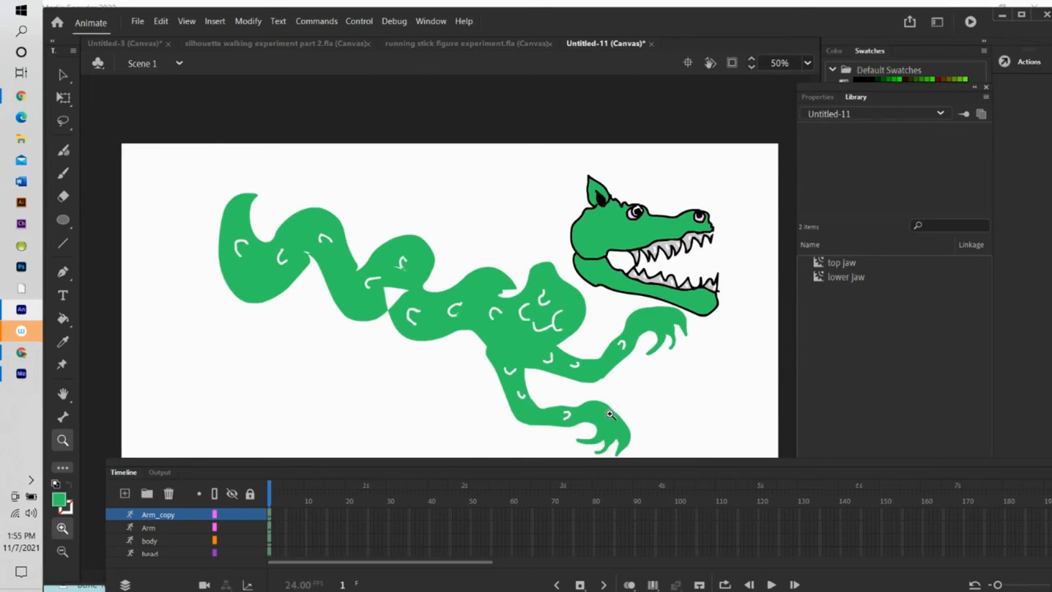
Pose both arms reaching forward, raising the lower arm's hand and lowering the copied arm's hand toward it.
left_click(63, 75)
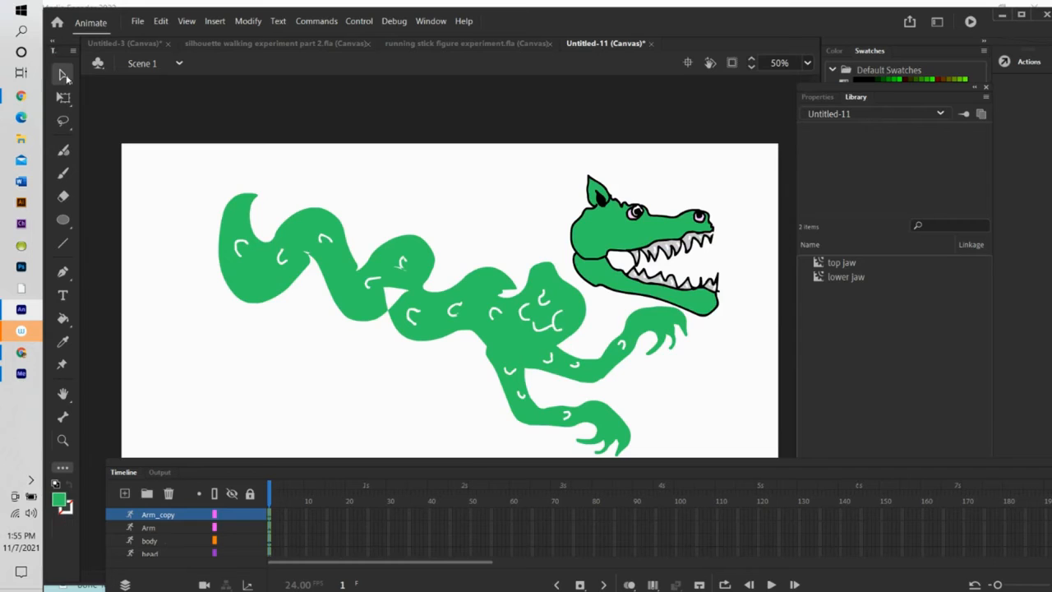
left_click(600, 424)
left_click_drag(615, 434, 630, 404)
left_click(662, 324)
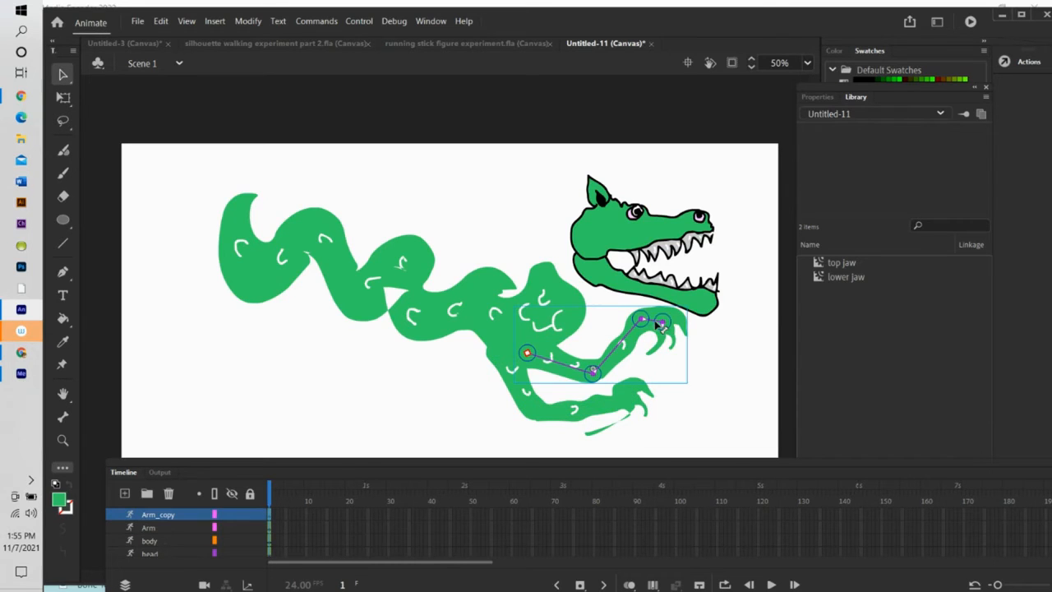
left_click_drag(663, 324, 686, 380)
Pose the body by its bones, stretching the tail backward and lowering it toward the stage's lower edge.
left_click(282, 264)
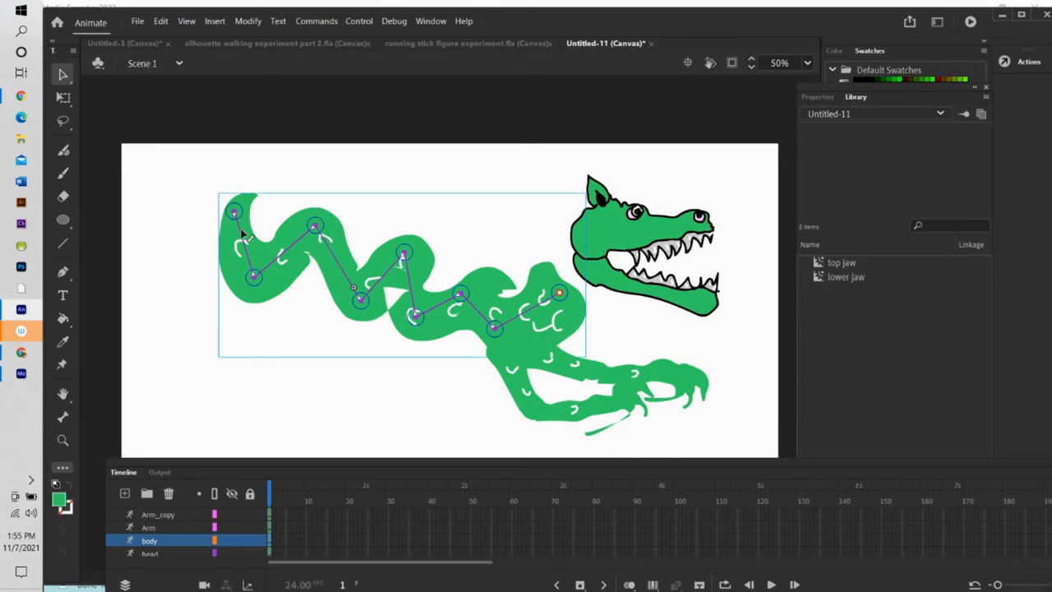
left_click_drag(232, 213, 140, 203)
left_click_drag(345, 283, 340, 329)
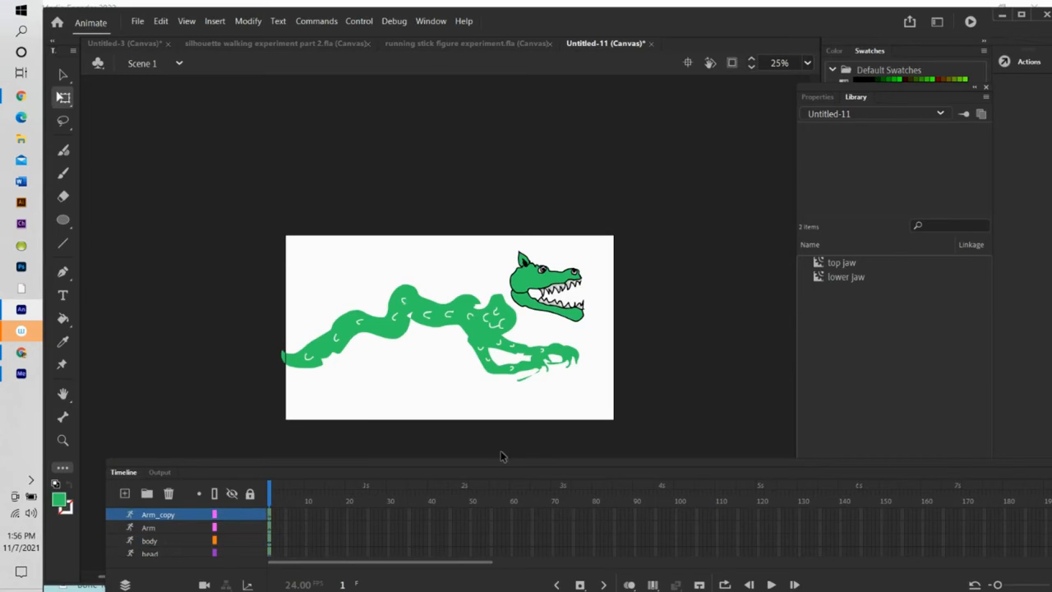
Insert a pose at frame 25 on the Arm_copy, Arm, body and head layers.
left_click_drag(497, 466, 500, 441)
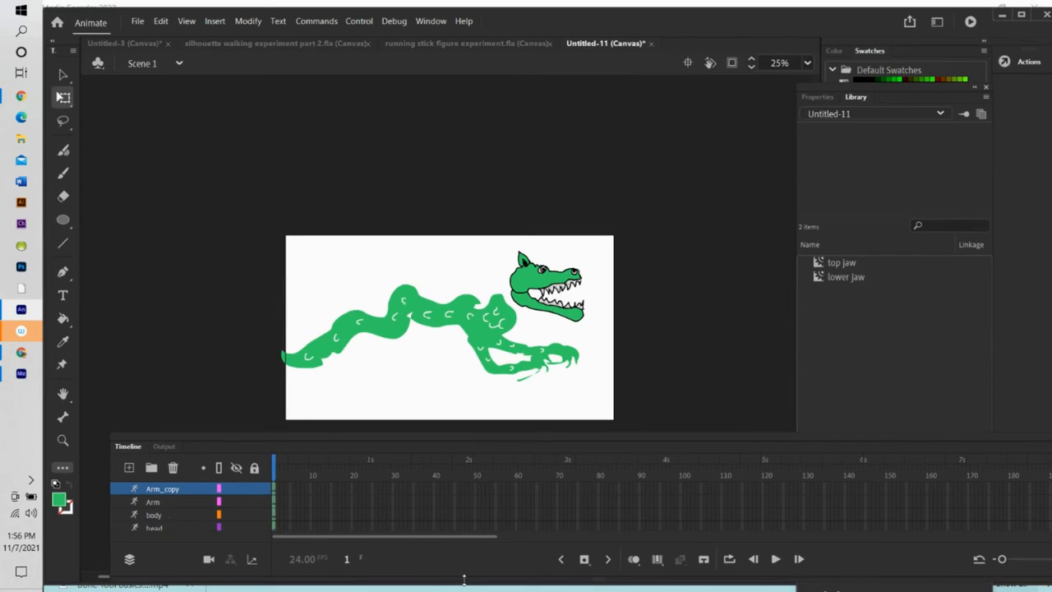
left_click_drag(464, 579, 460, 587)
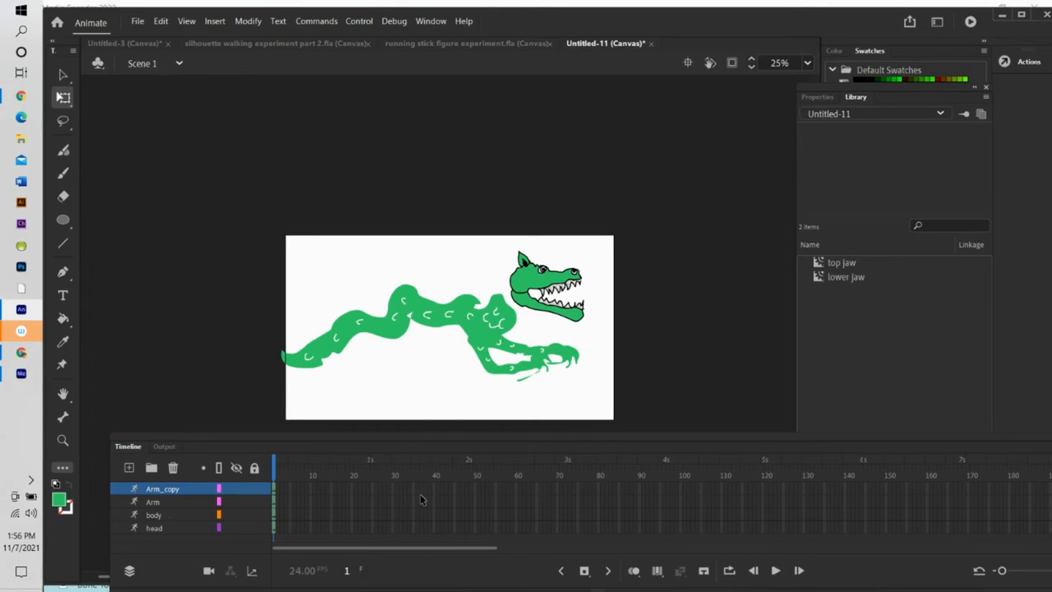
left_click(371, 500, "shift")
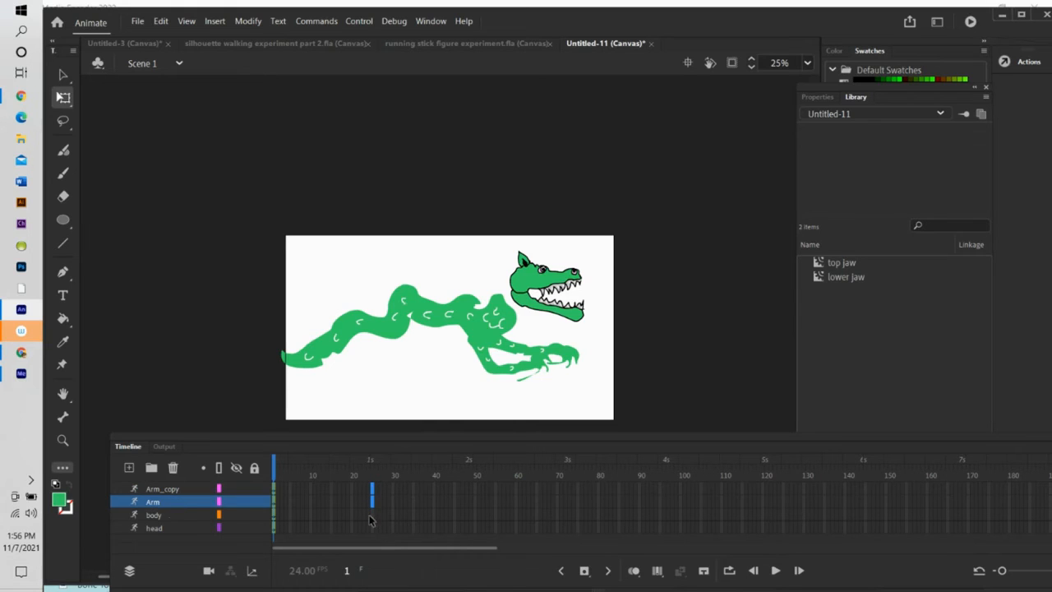
left_click(374, 518, "shift")
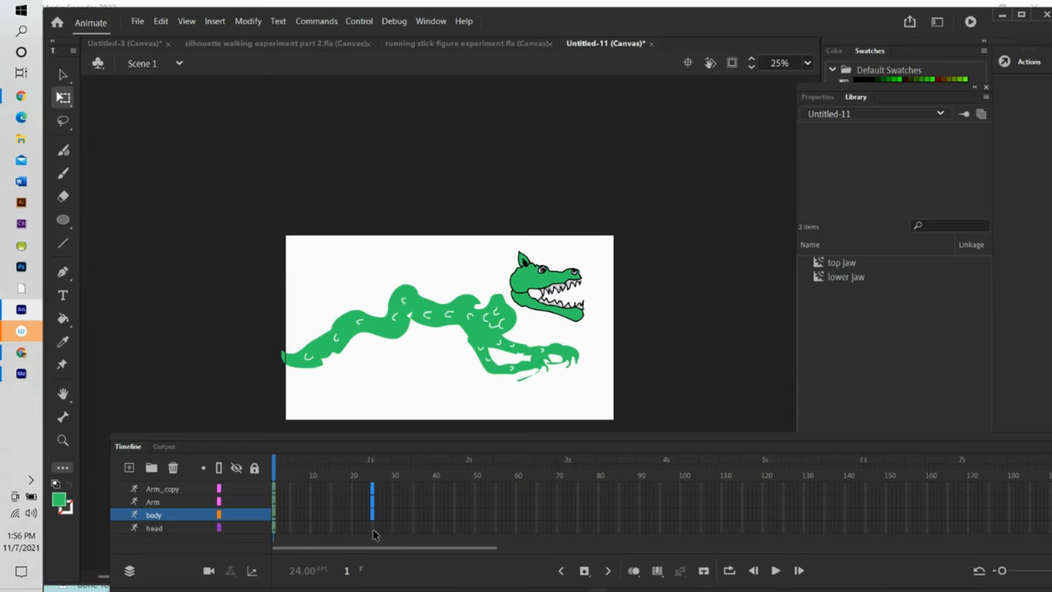
left_click(372, 528, "shift")
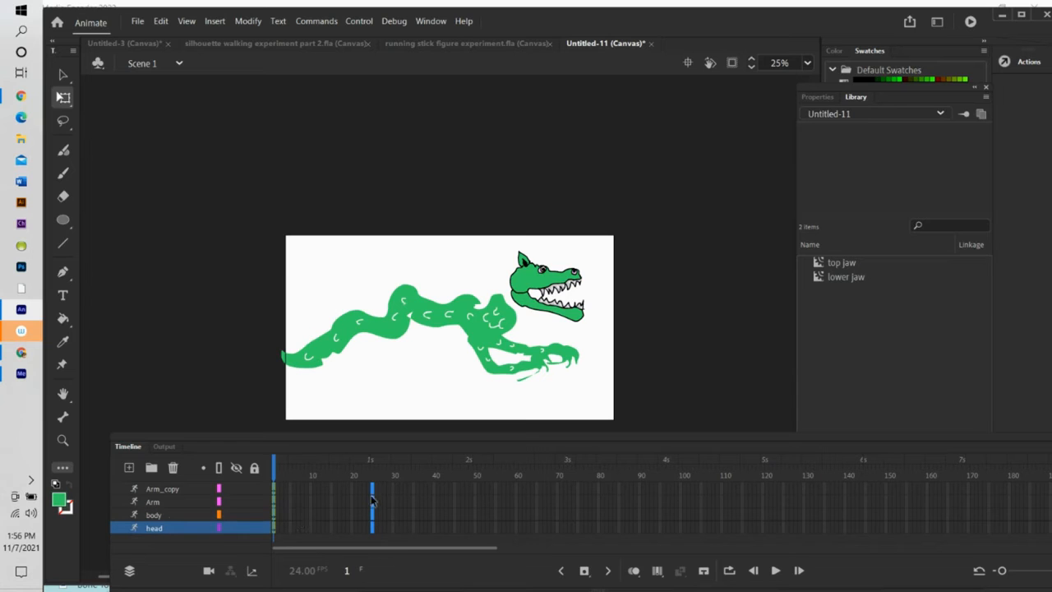
right_click(373, 494)
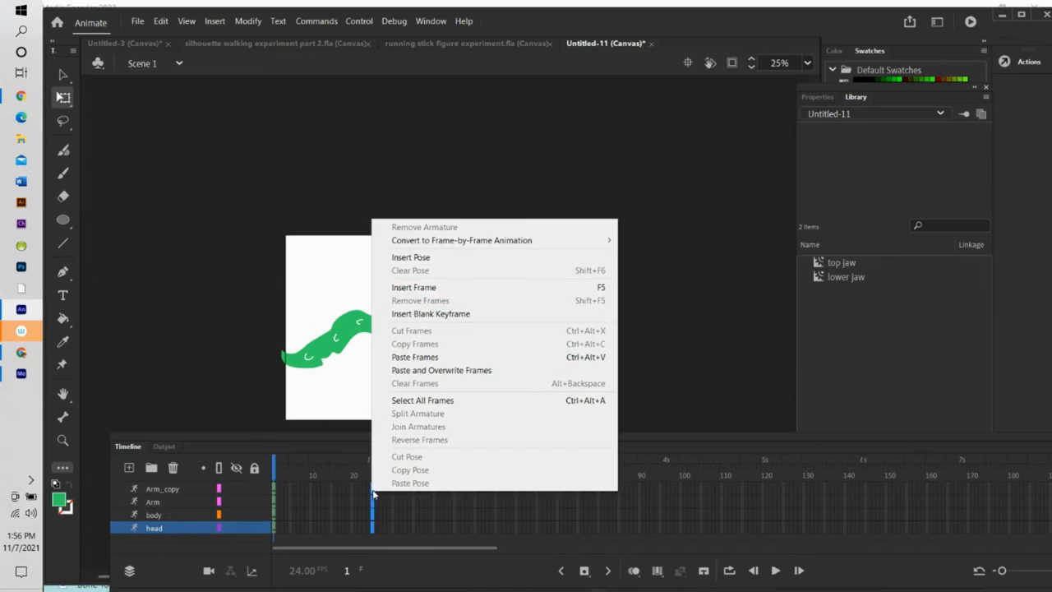
left_click(410, 256)
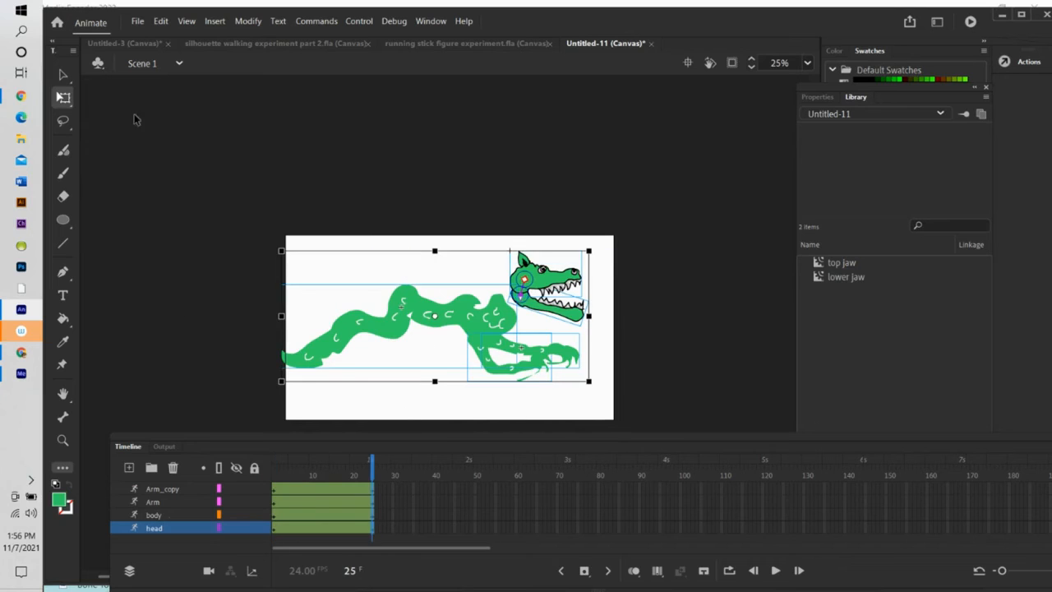
At frame 25, swing both arms down and back by their hand bones so they bend beneath the body.
left_click(63, 75)
left_click(306, 360)
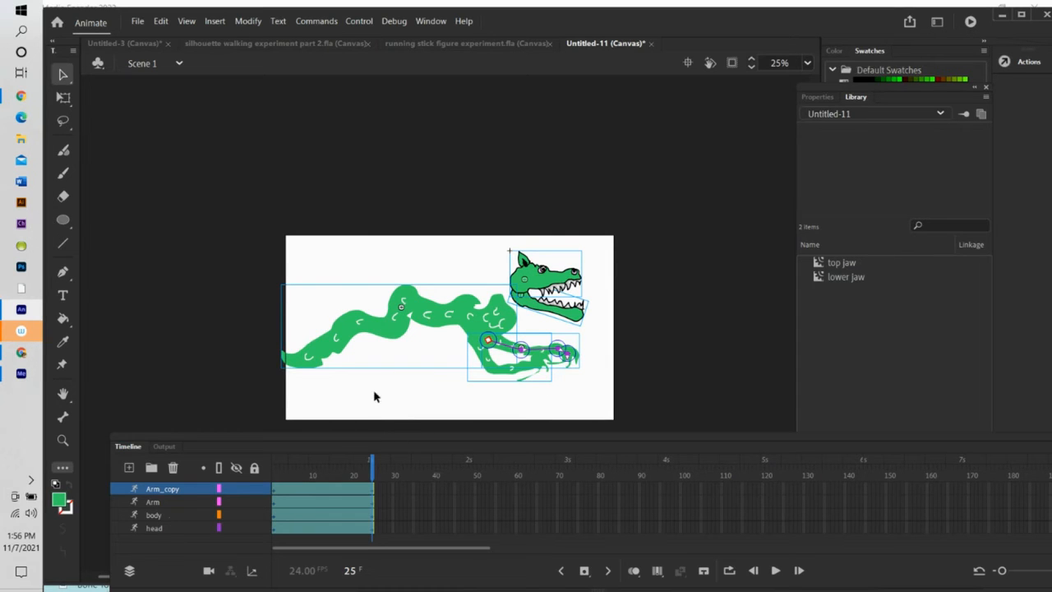
left_click(807, 62)
left_click(823, 171)
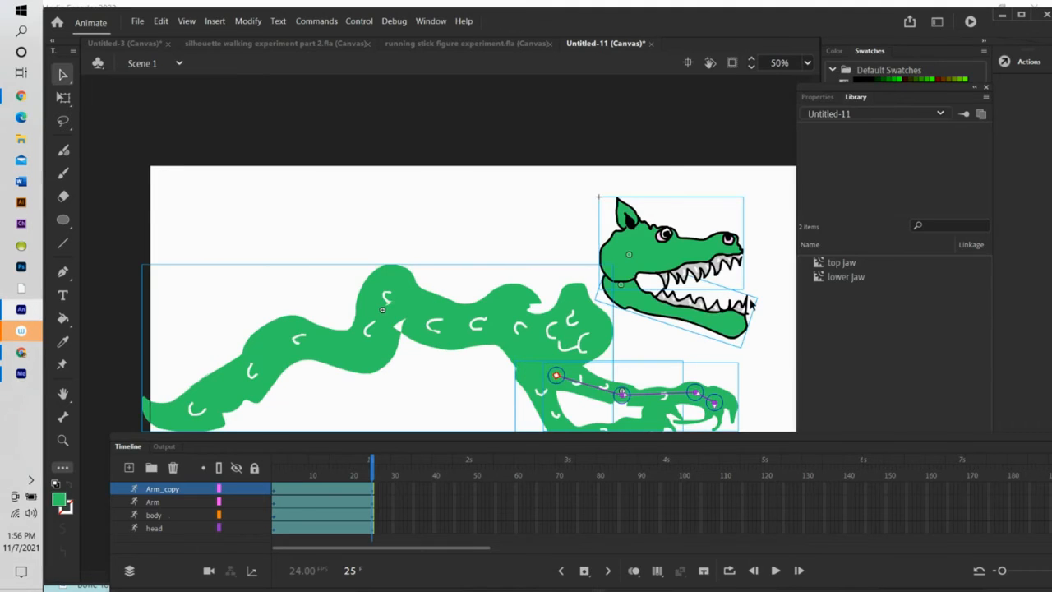
left_click_drag(706, 433, 695, 531)
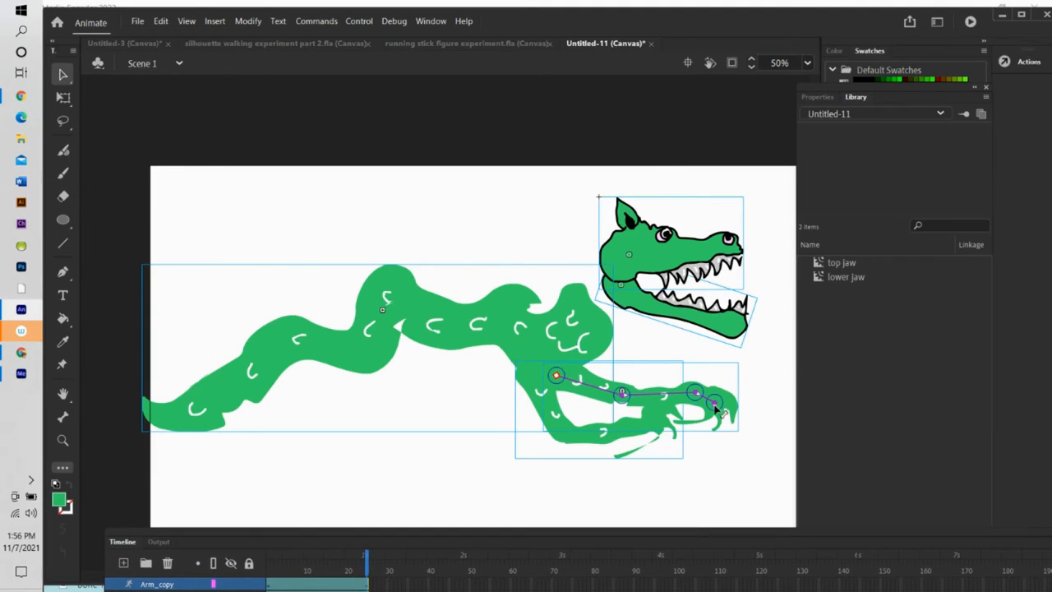
left_click_drag(721, 408, 606, 475)
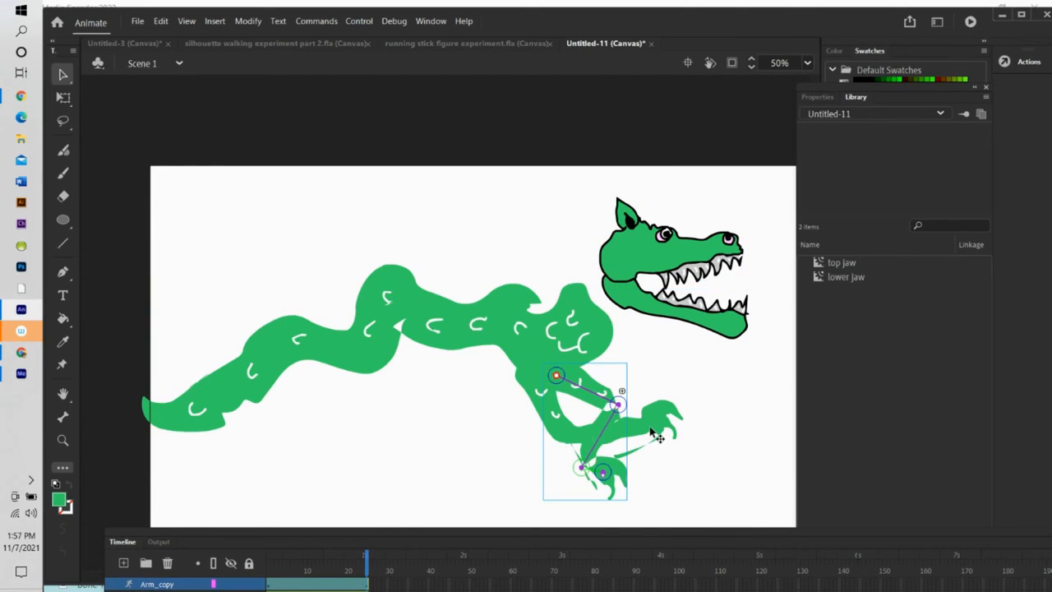
left_click(651, 427)
left_click_drag(656, 423, 530, 491)
Raise the tail and back half of the body above the chest for the frame 25 pose.
left_click(386, 331)
left_click_drag(284, 339, 209, 171)
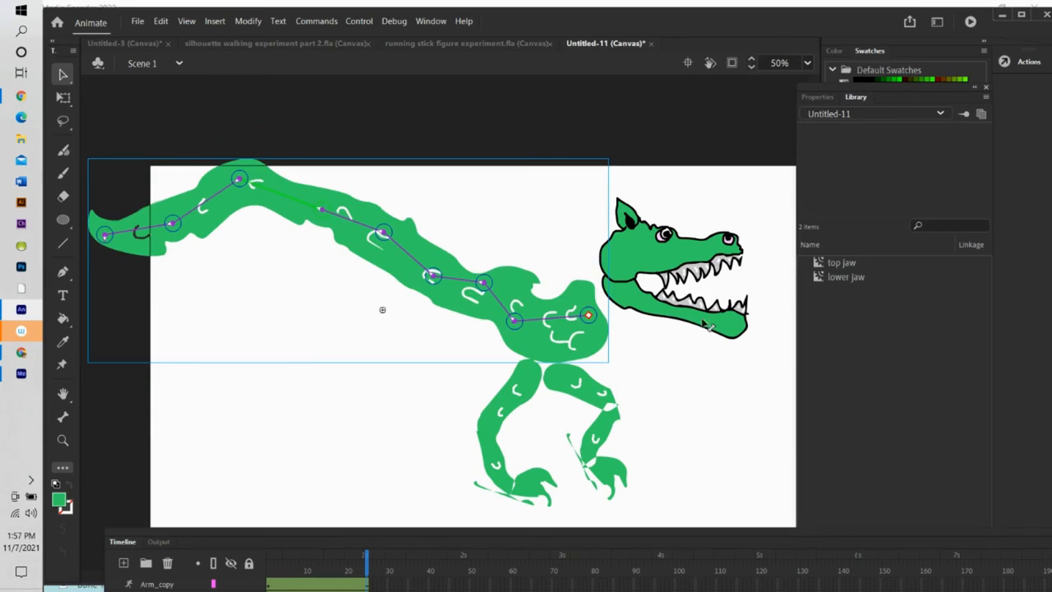
Open the jaws wide at frame 25, tilting the top jaw upward and swinging the lower jaw down.
left_click_drag(727, 329, 621, 296)
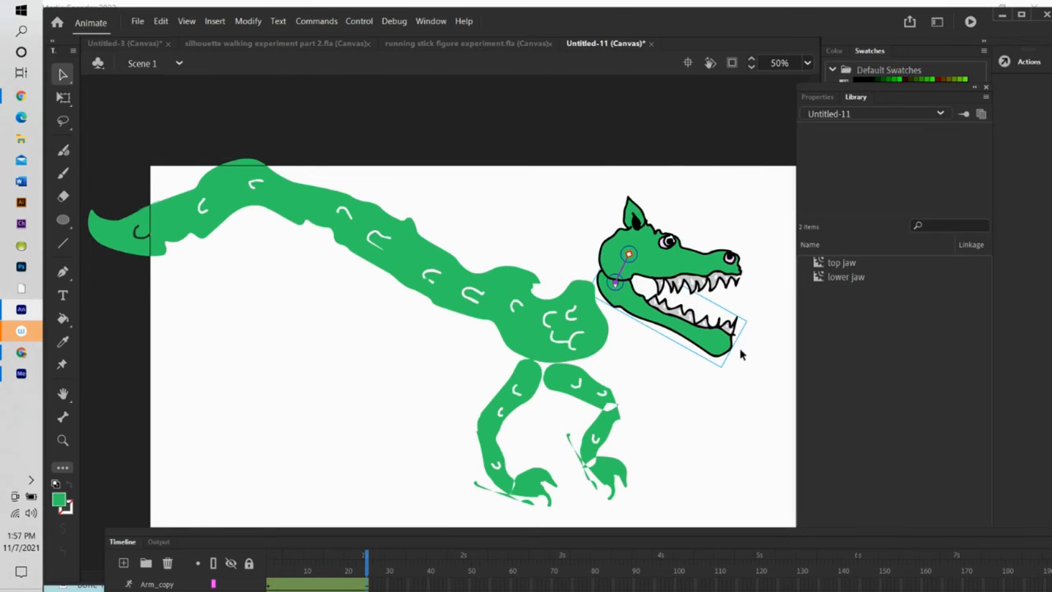
left_click_drag(715, 270, 717, 263)
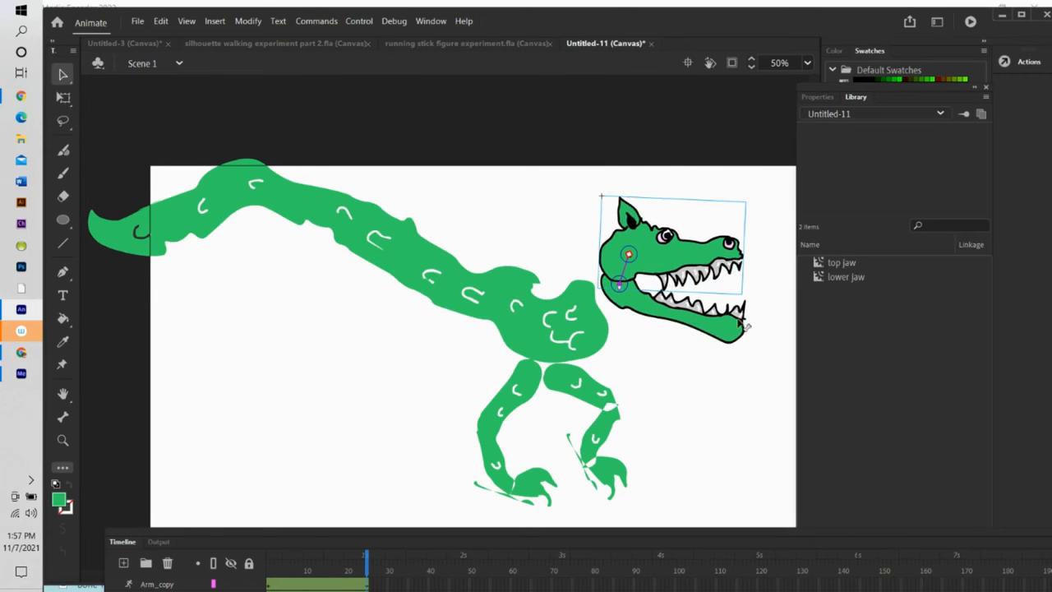
left_click_drag(734, 330, 668, 370)
left_click_drag(739, 327, 742, 353)
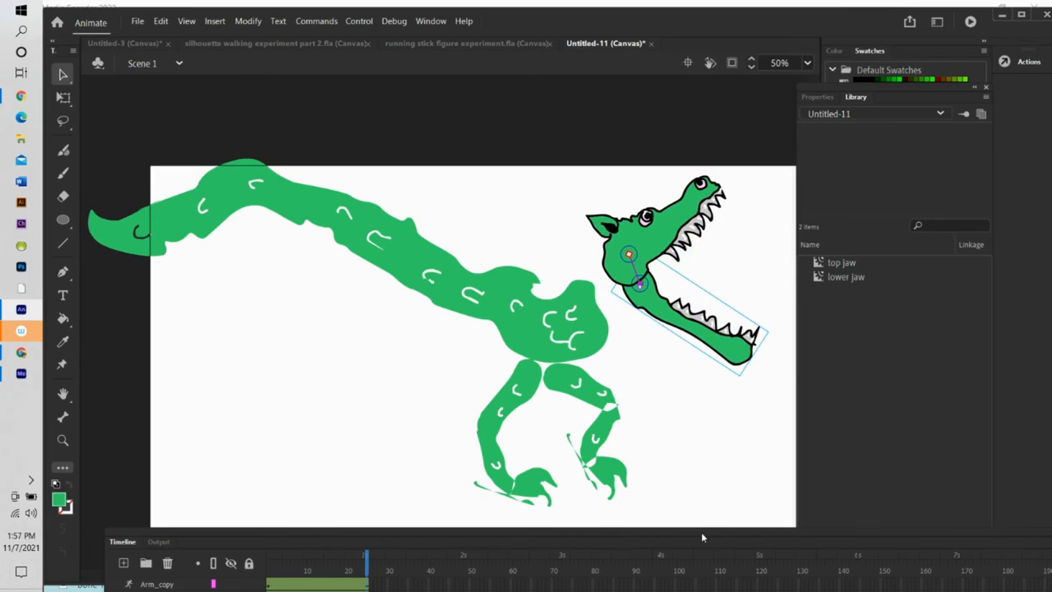
Insert a pose at frame 50 on the Arm_copy, Arm, body and head layers.
left_click_drag(395, 536, 376, 527)
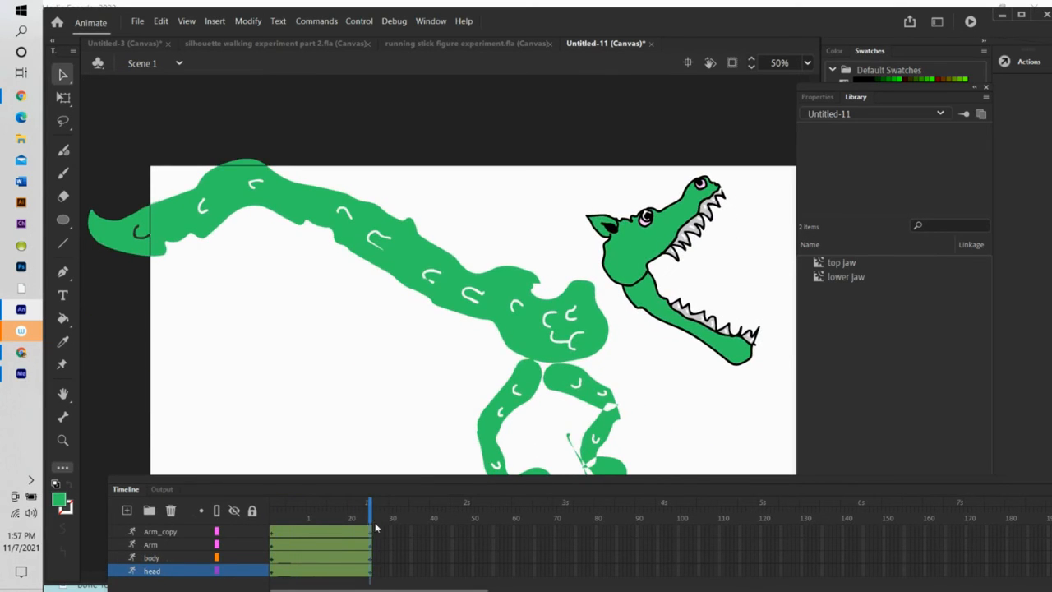
left_click(473, 529)
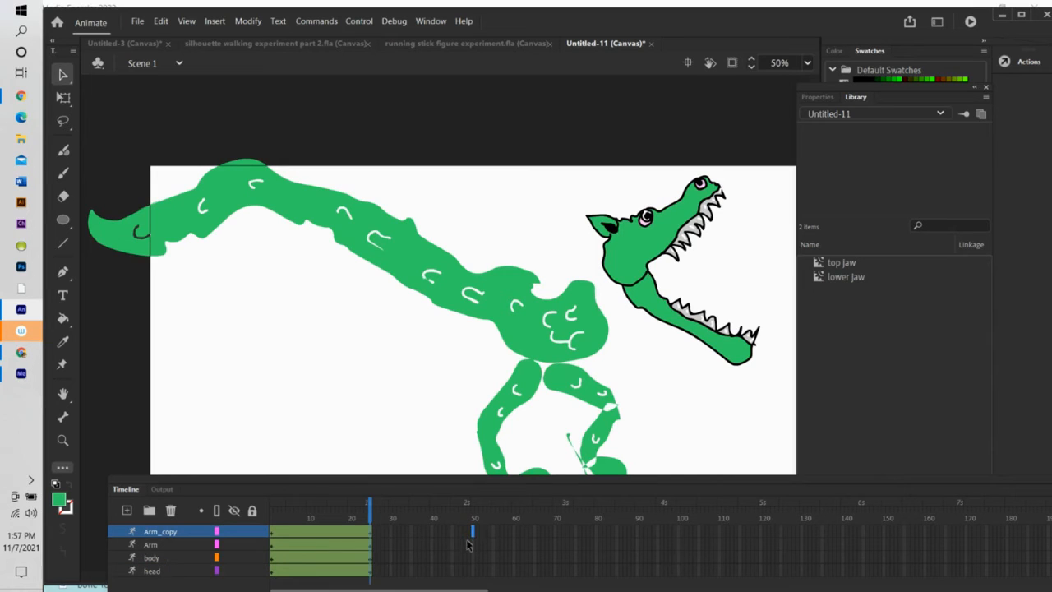
left_click(474, 544)
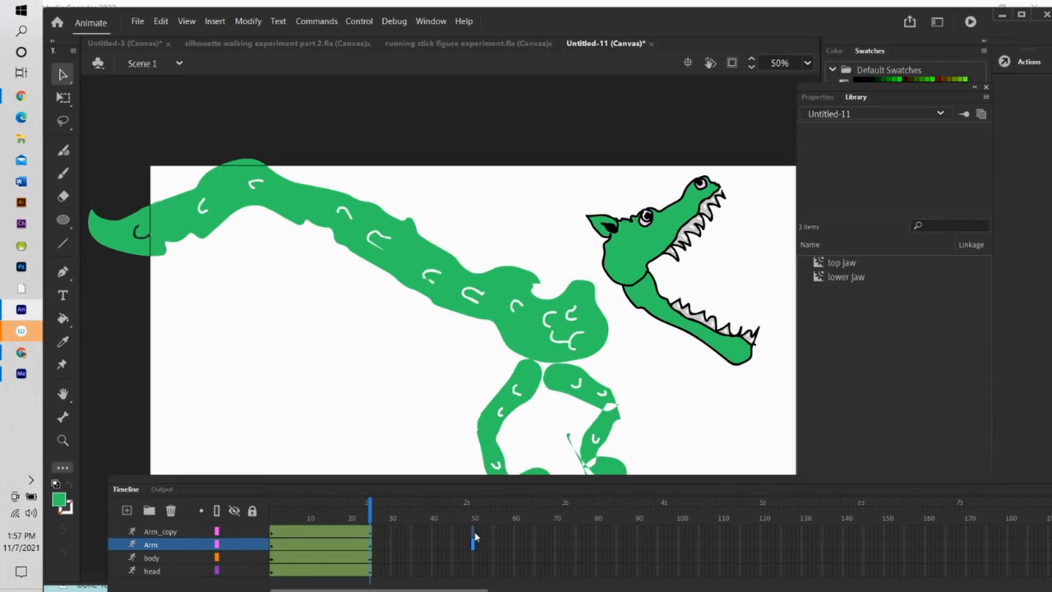
left_click(474, 534)
left_click(472, 557)
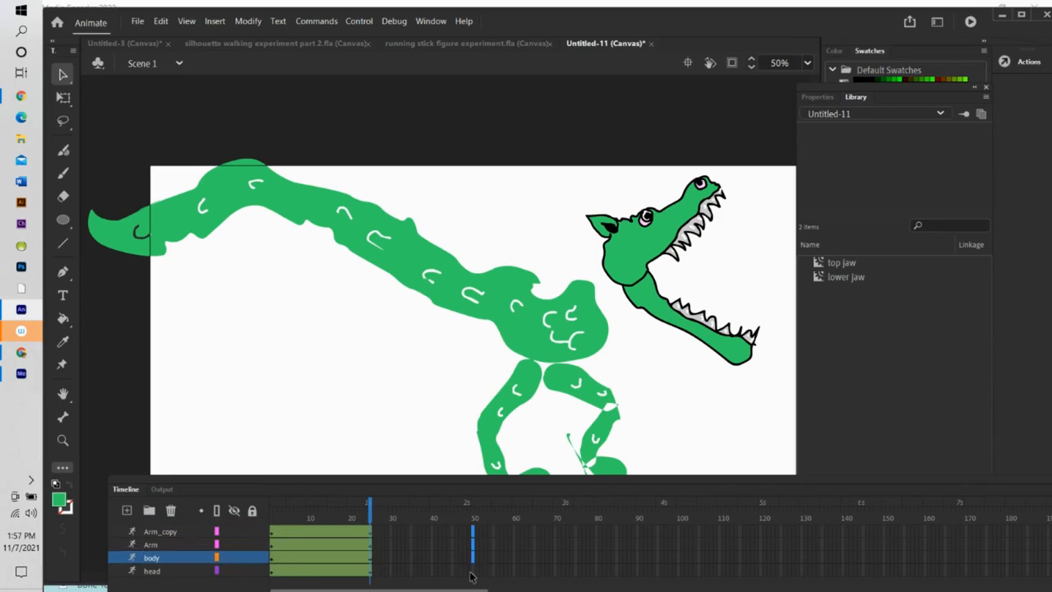
left_click(472, 571)
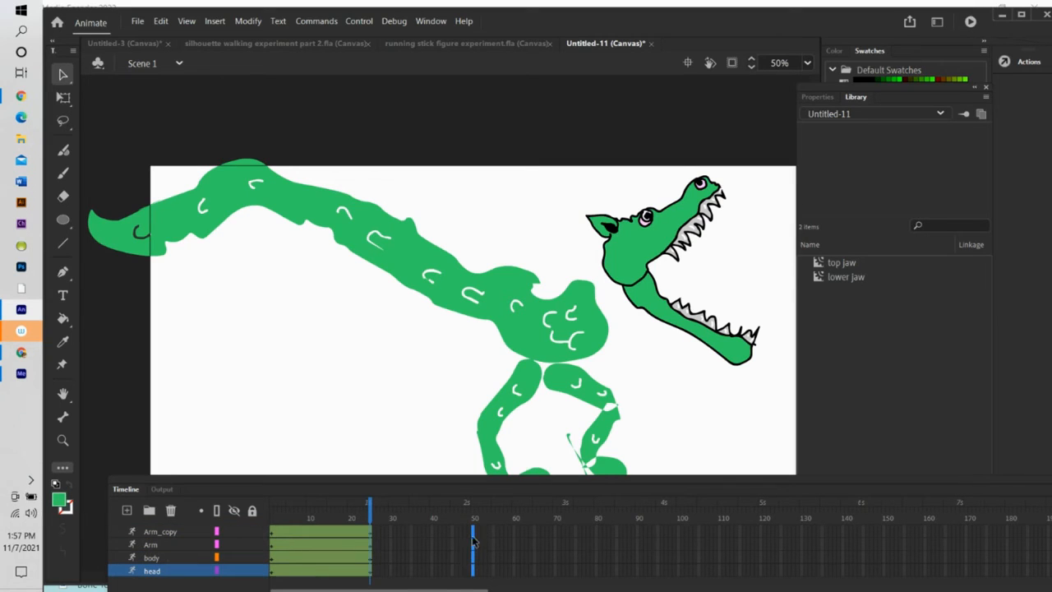
right_click(474, 538)
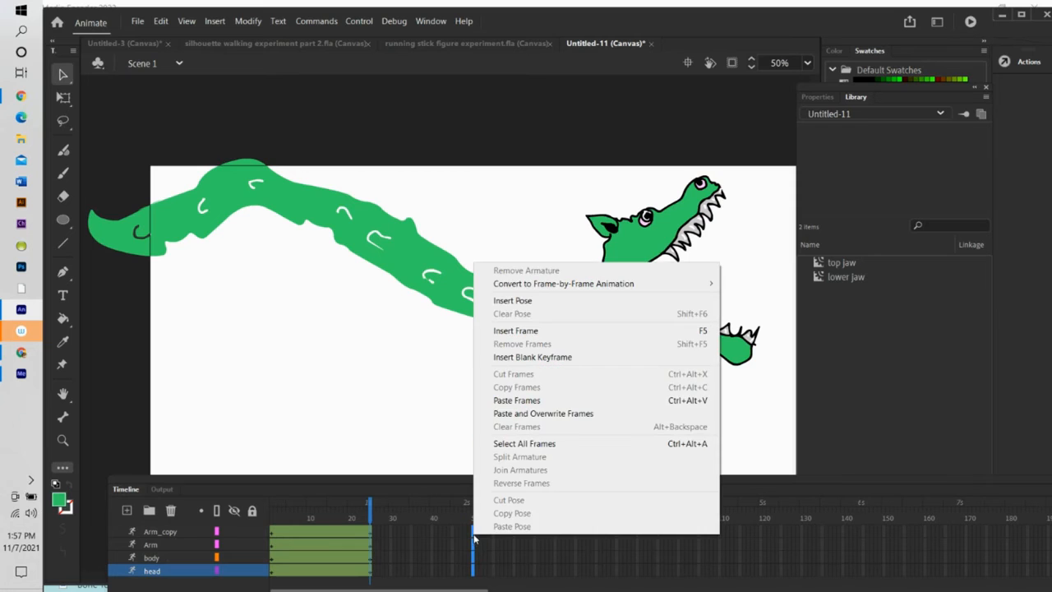
left_click(501, 301)
Close the creature's jaws for the frame 50 pose by swinging the lower jaw up against the top jaw.
key("ctrl+a")
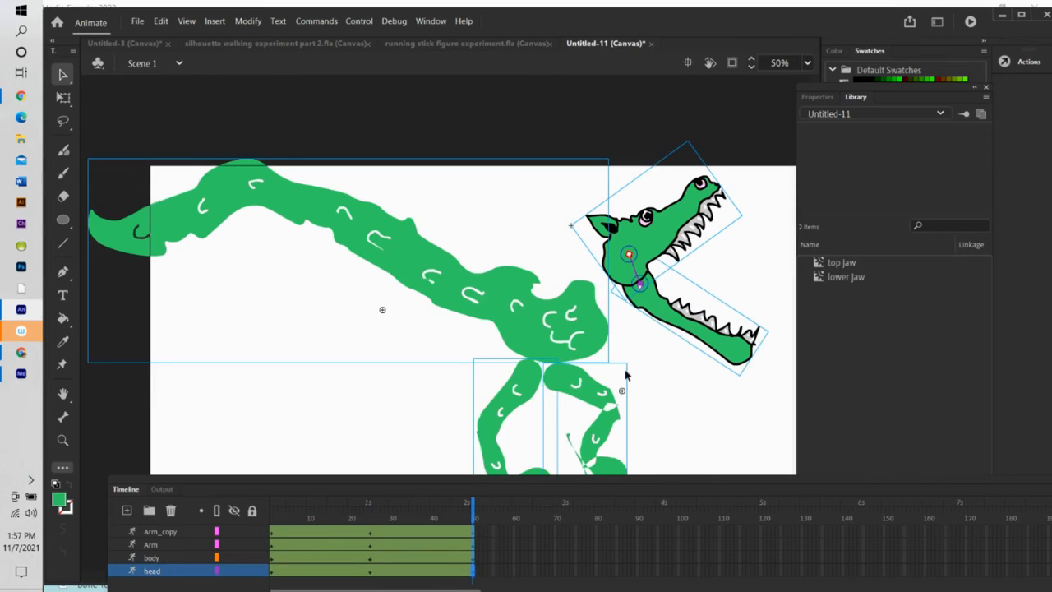
key("ctrl+a")
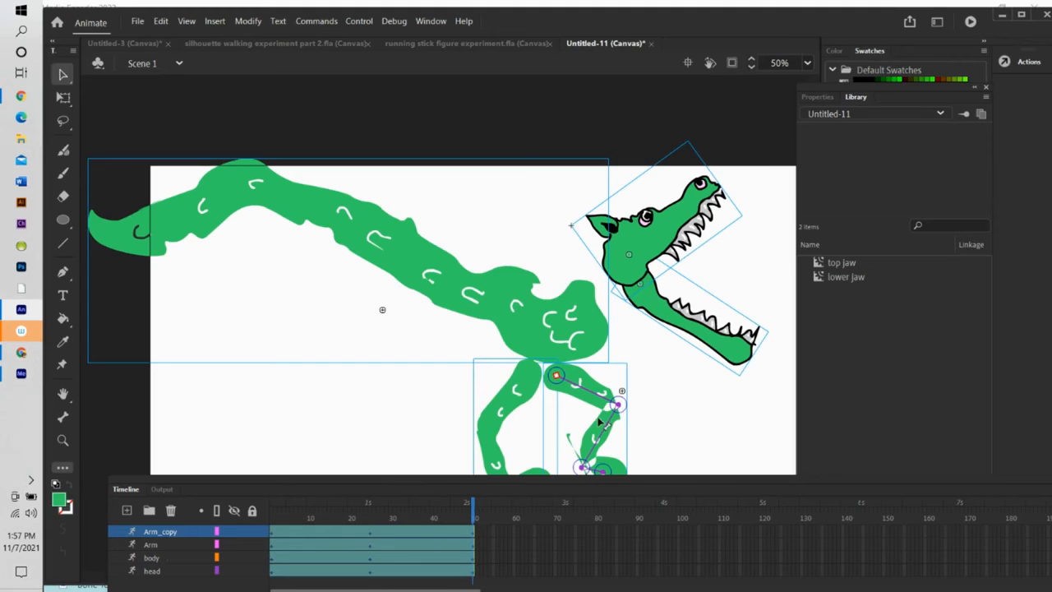
left_click_drag(739, 350, 724, 302)
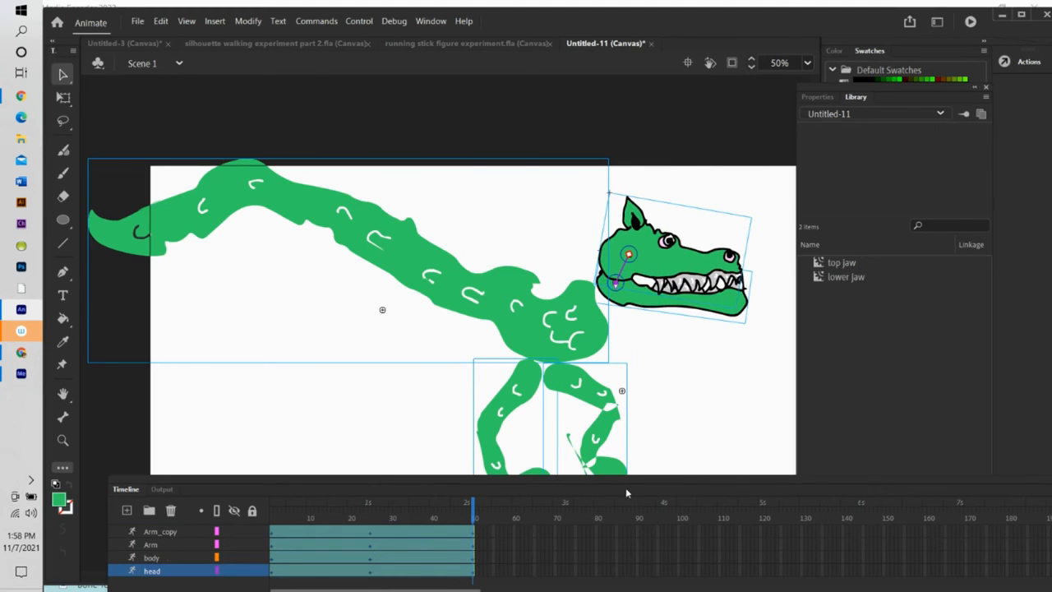
left_click(650, 460)
At frame 50, swing both arms forward by their hand bones so the claws reach out beneath the head.
left_click(606, 473)
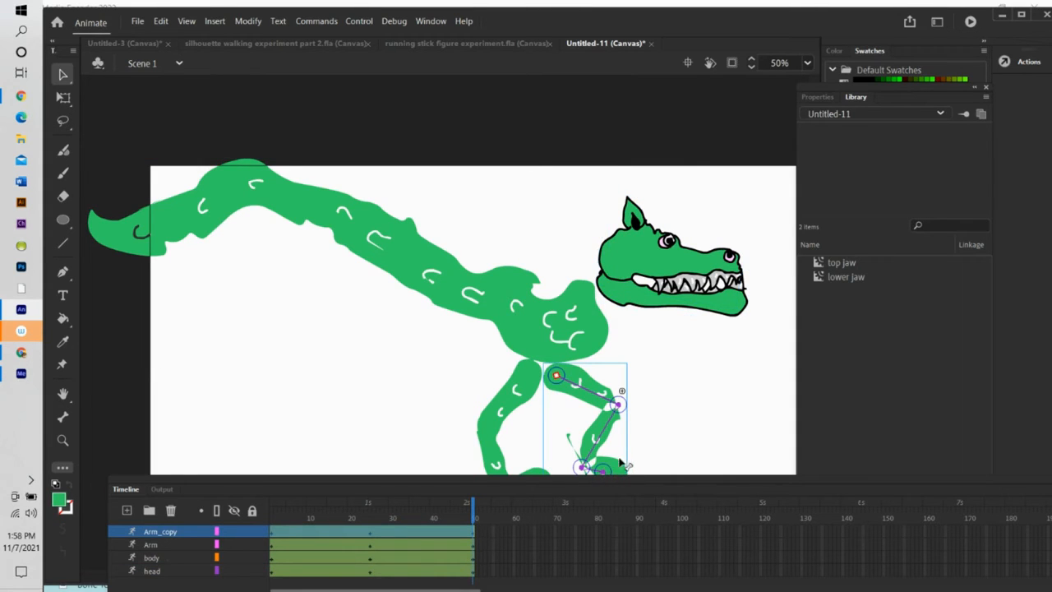
left_click_drag(611, 481, 613, 535)
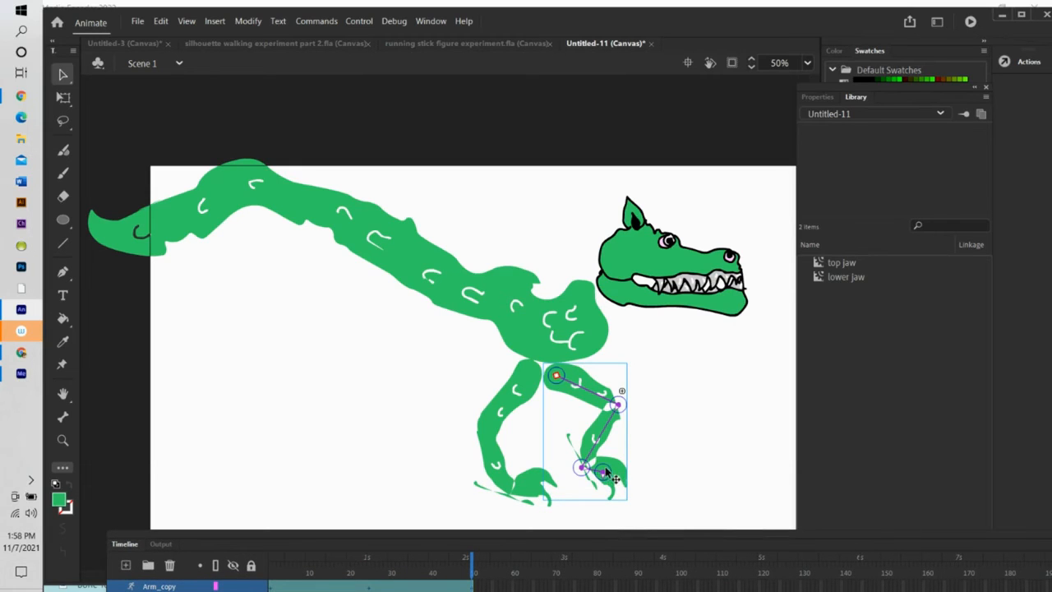
left_click_drag(605, 475, 707, 444)
left_click(518, 492)
left_click_drag(526, 493, 609, 485)
Bend the body into a wave at frame 50 with its rear lowered and the tail tip curled upward, and play the animation.
left_click(218, 215)
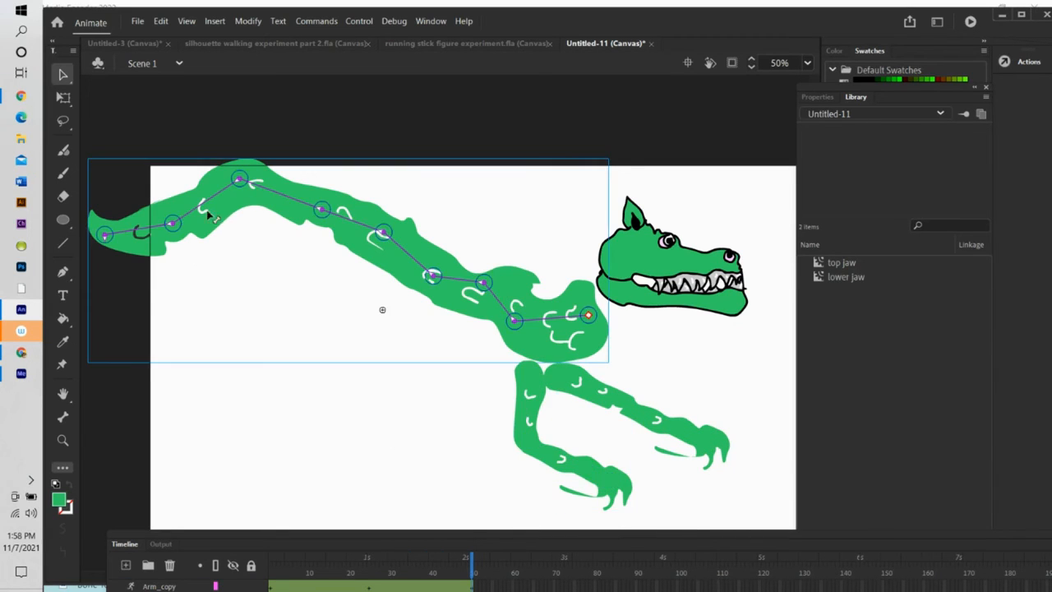
left_click_drag(175, 242, 205, 349)
left_click_drag(379, 247, 370, 289)
left_click_drag(299, 483, 223, 354)
left_click_drag(439, 265, 444, 301)
left_click_drag(300, 491, 308, 229)
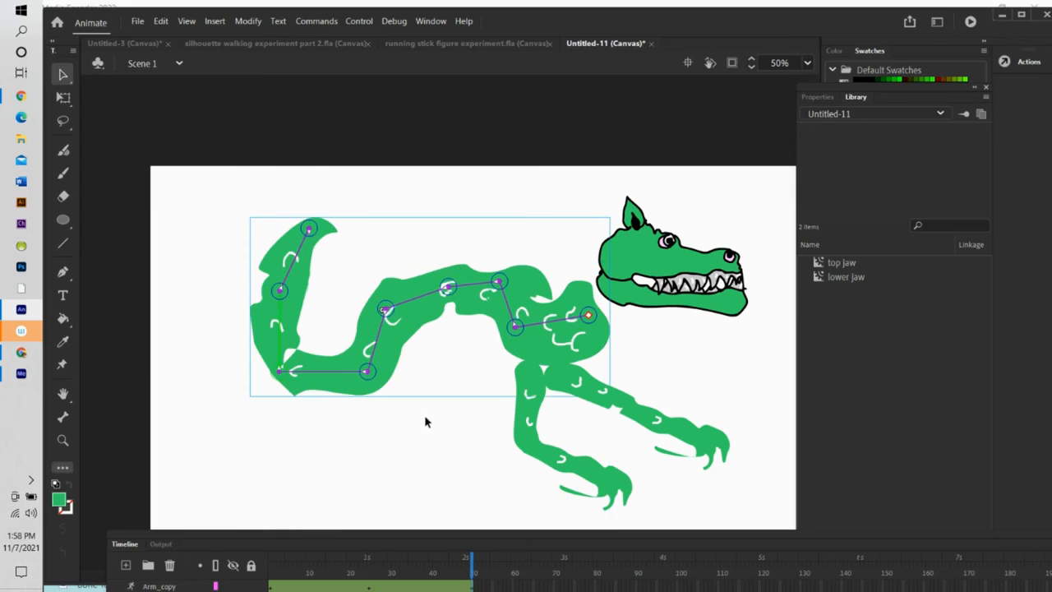
key("Return")
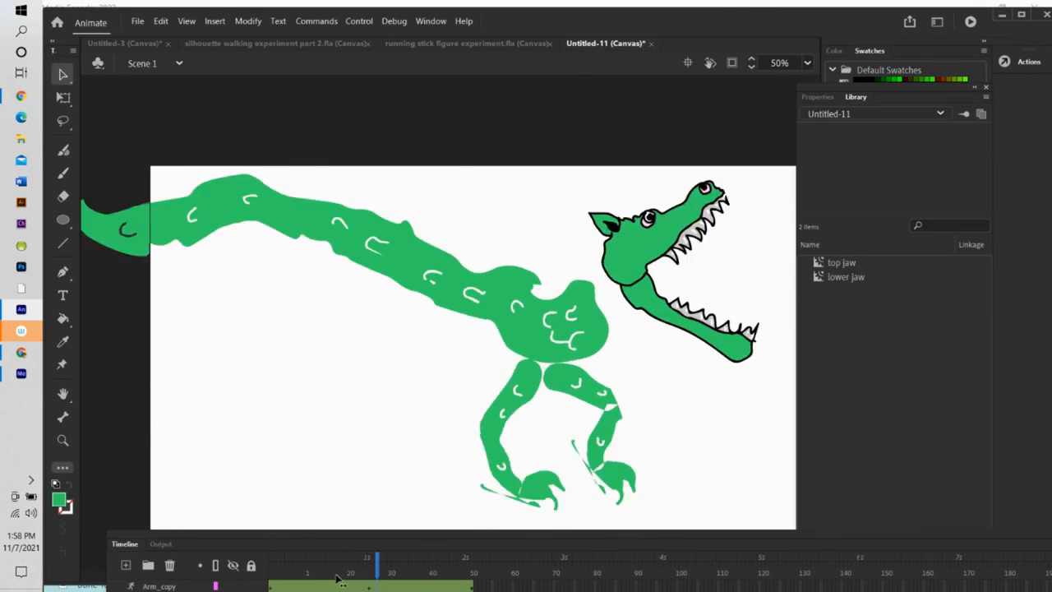
Insert a pose near frame 70 on the Arm_copy, Arm, body and head layers.
left_click_drag(519, 536, 510, 461)
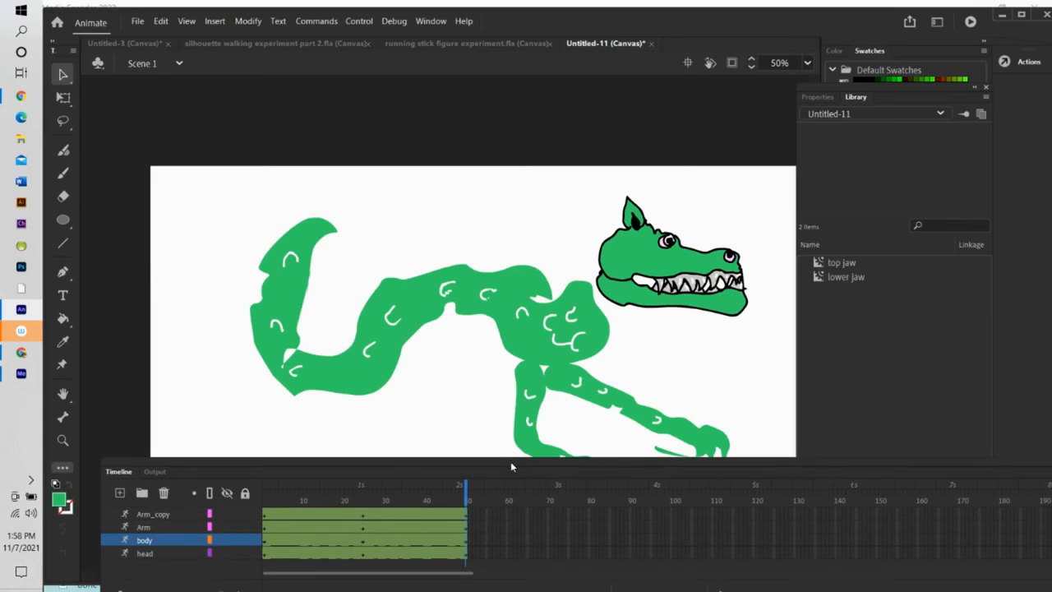
left_click(558, 515)
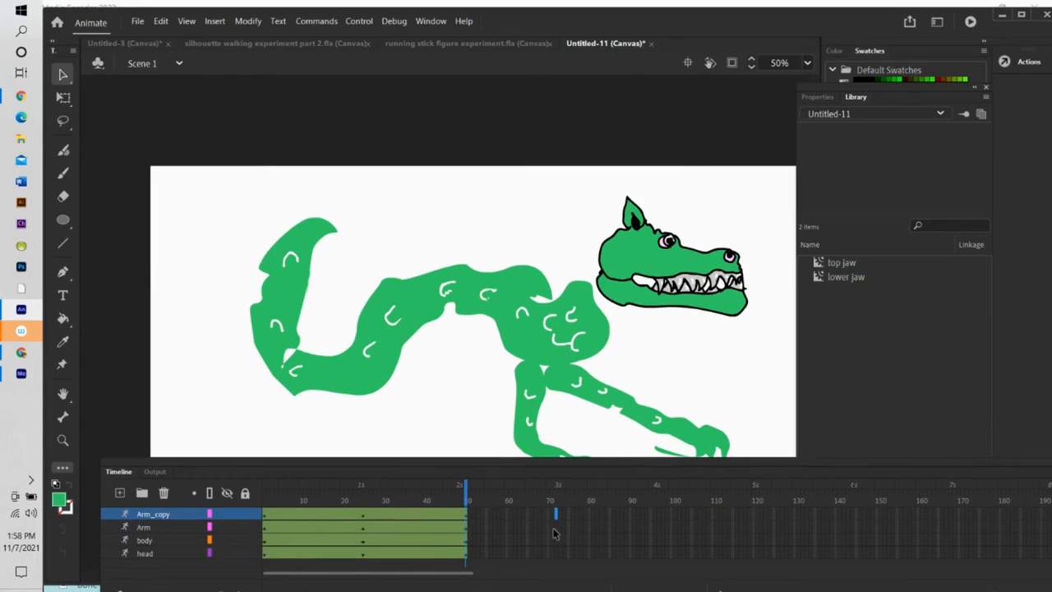
left_click(554, 530, "shift")
left_click(554, 542, "shift")
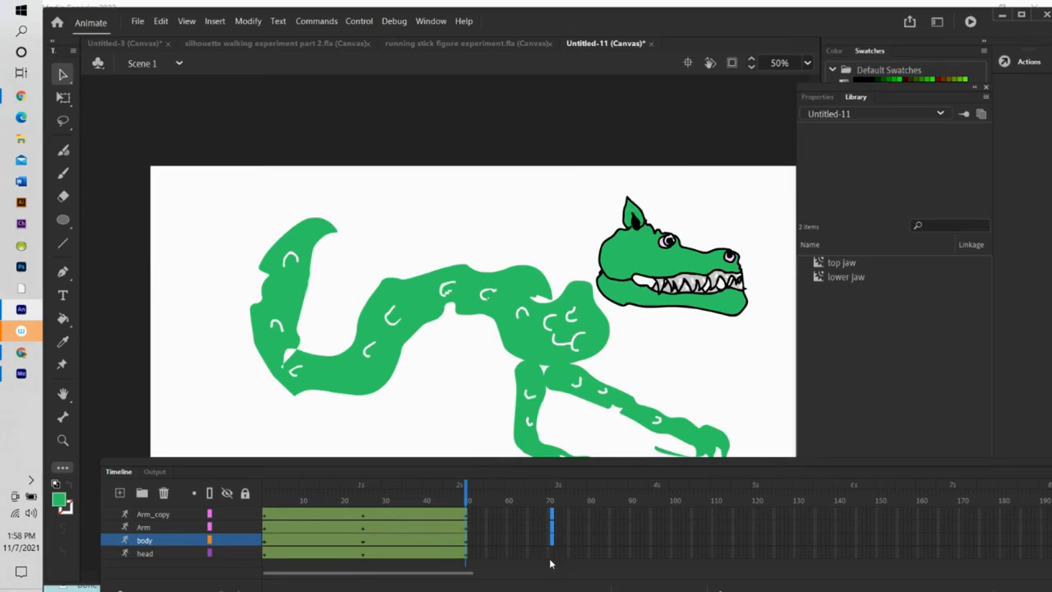
left_click(550, 554, "shift")
left_click(551, 554)
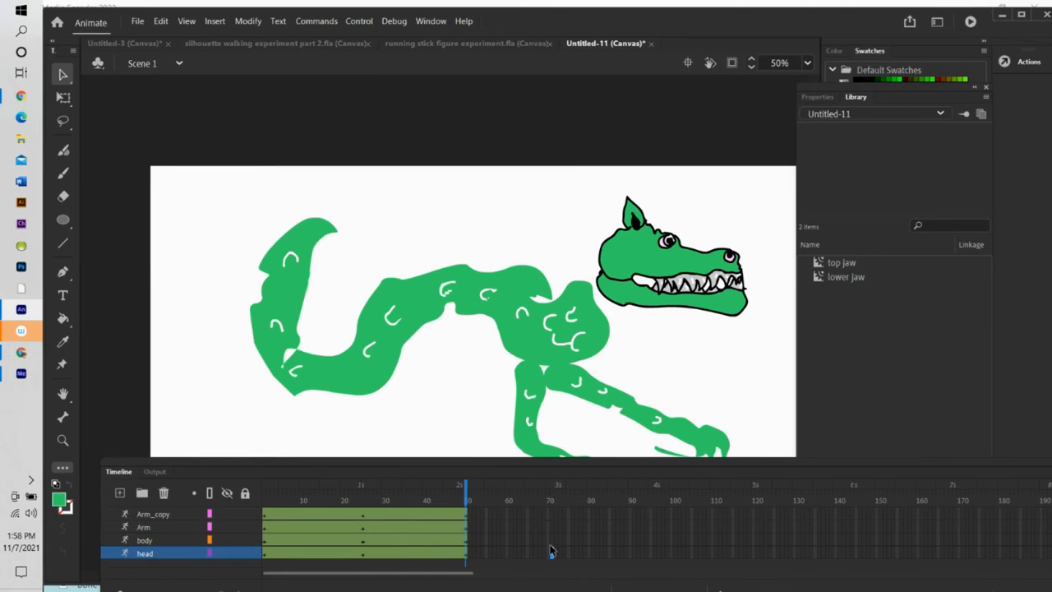
left_click_drag(551, 544, 547, 523)
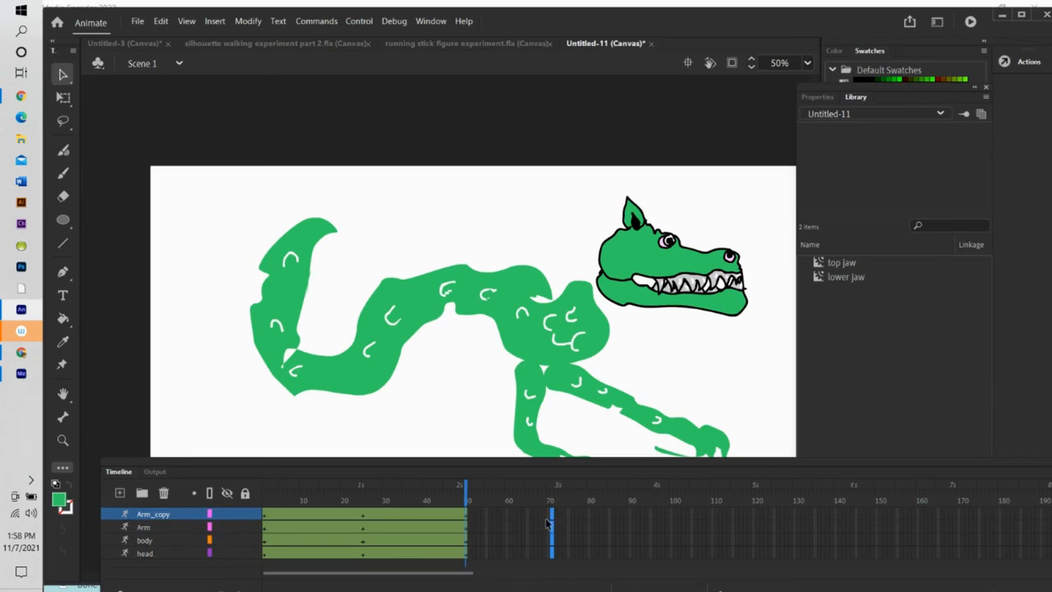
right_click(552, 517)
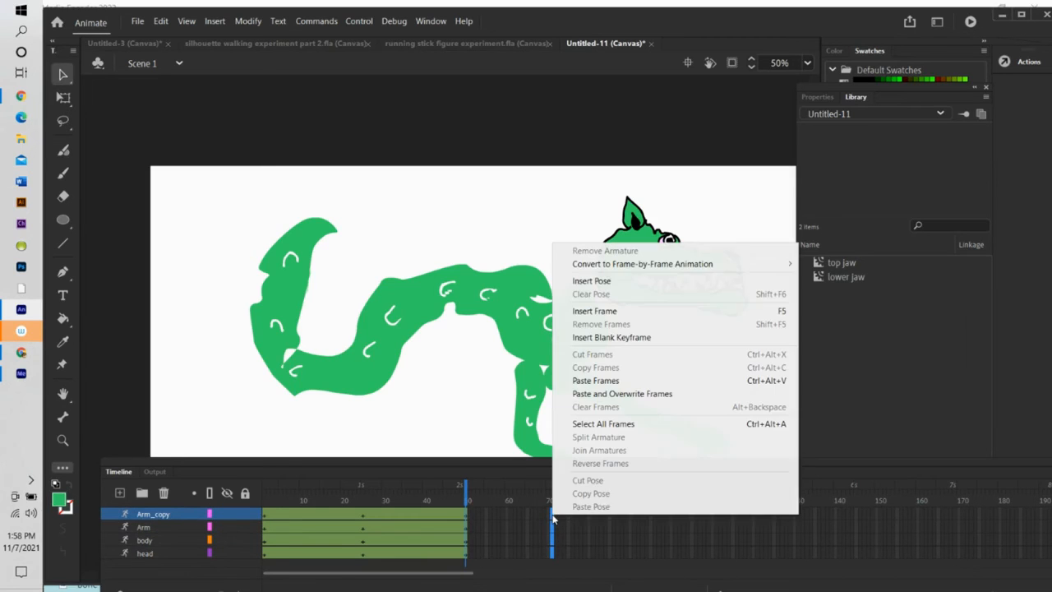
left_click(575, 282)
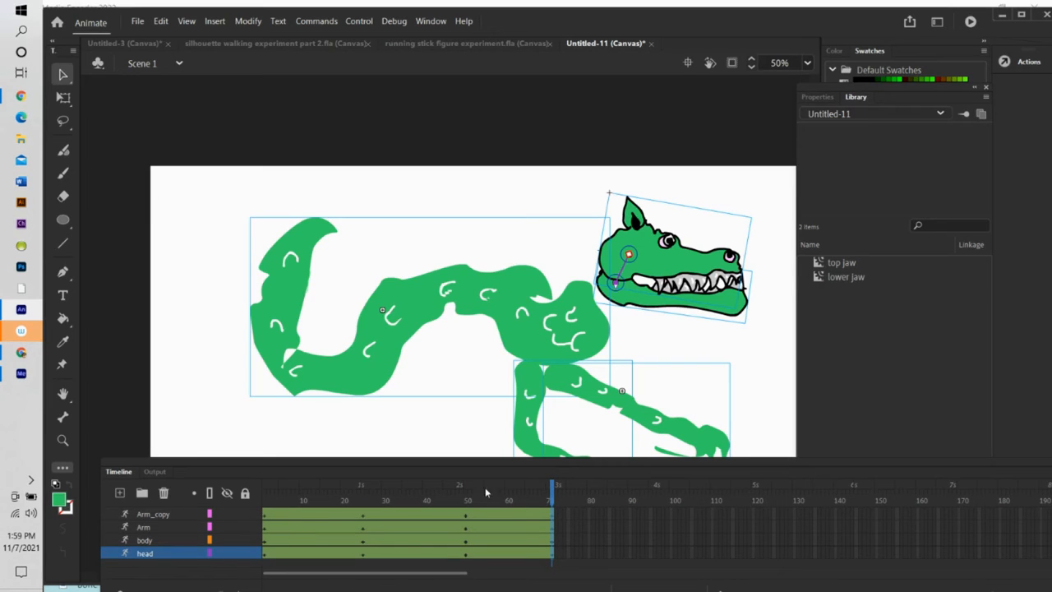
Scrub through the animation and hide every layer except Arm_copy.
mouse_move(554, 497)
left_mouse_down()
mouse_move(226, 501)
mouse_move(468, 522)
mouse_move(552, 503)
left_mouse_up()
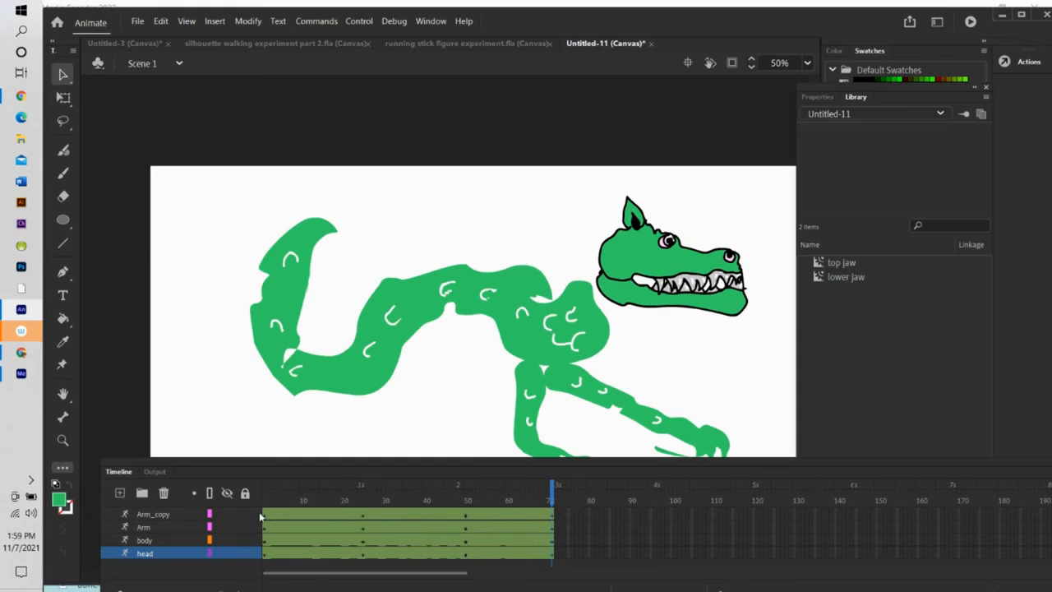
left_click(227, 492)
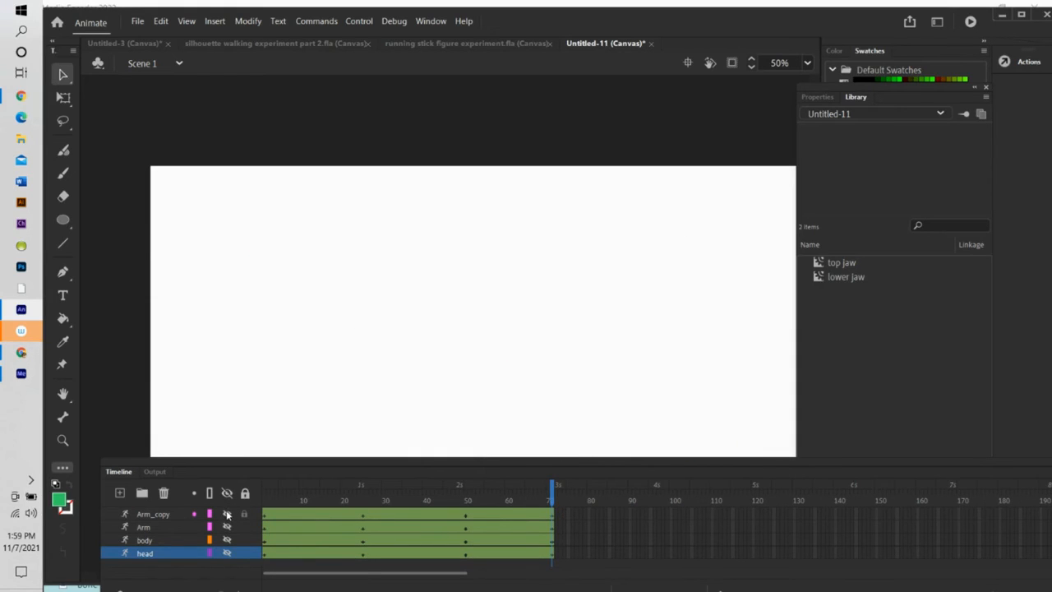
left_click(227, 514)
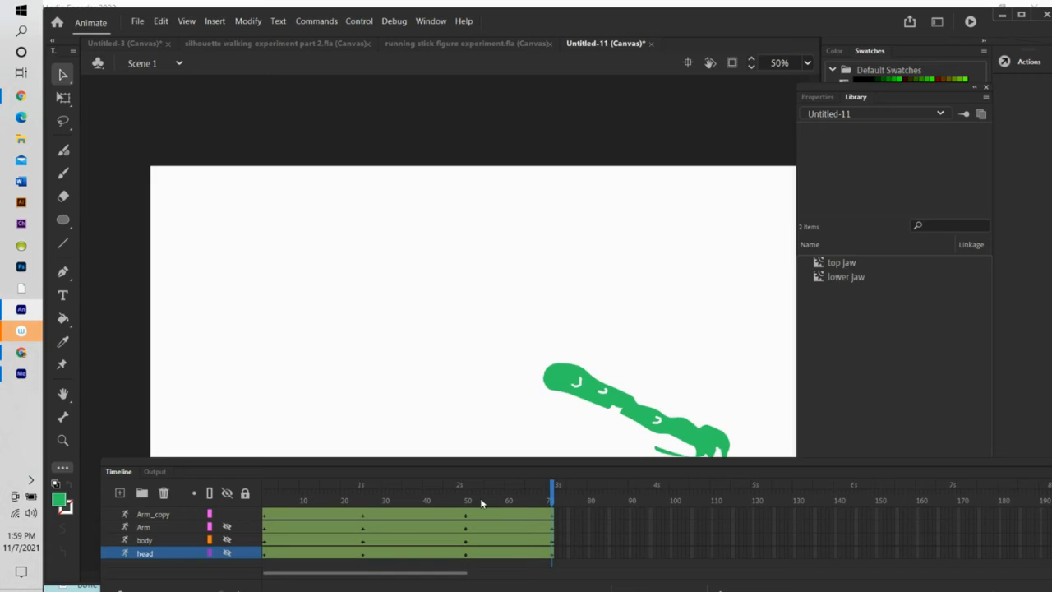
Raise the Arm_copy hand for the last pose so the arm stretches almost horizontally forward, and scrub to check its motion.
left_click_drag(552, 497, 584, 519)
left_click(721, 445)
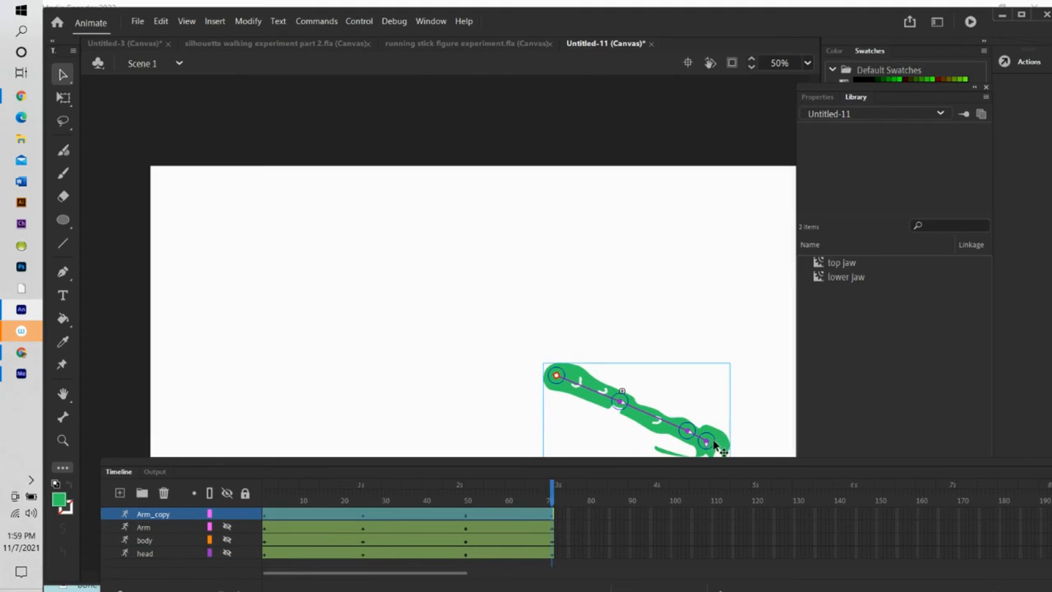
left_click_drag(707, 444, 716, 417)
left_click_drag(552, 500, 584, 497)
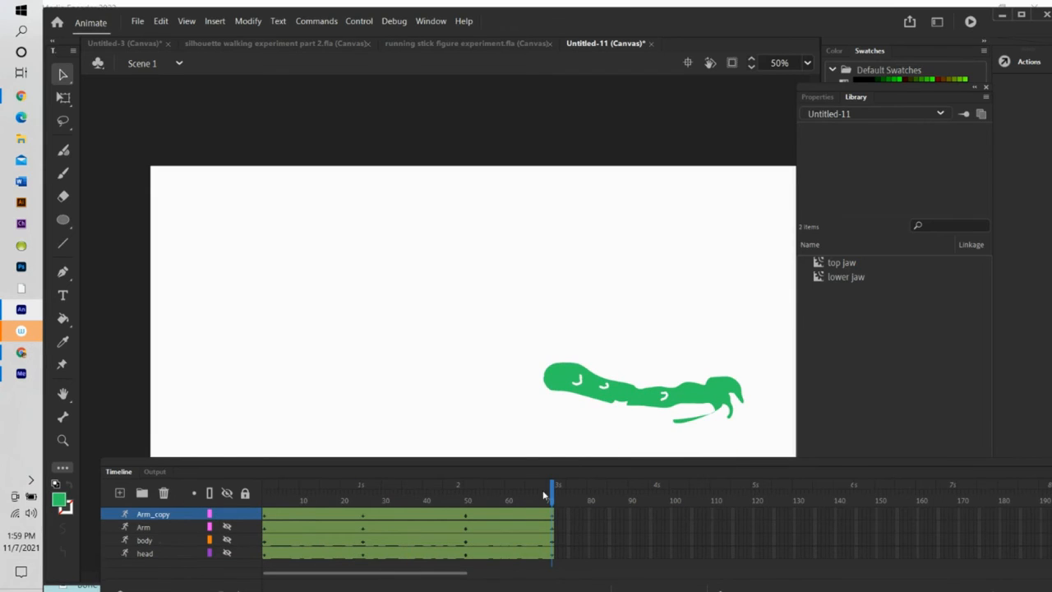
Isolate the Arm layer and lift its hand up and forward for the last pose, scrubbing to compare its motion.
left_click(227, 515)
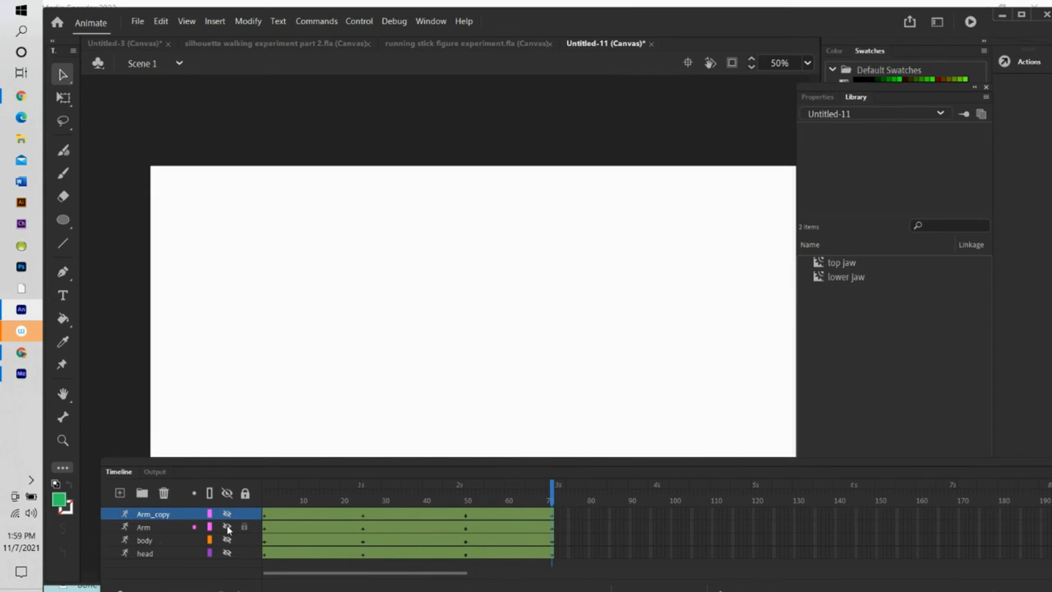
left_click(227, 526)
left_click_drag(426, 460, 421, 516)
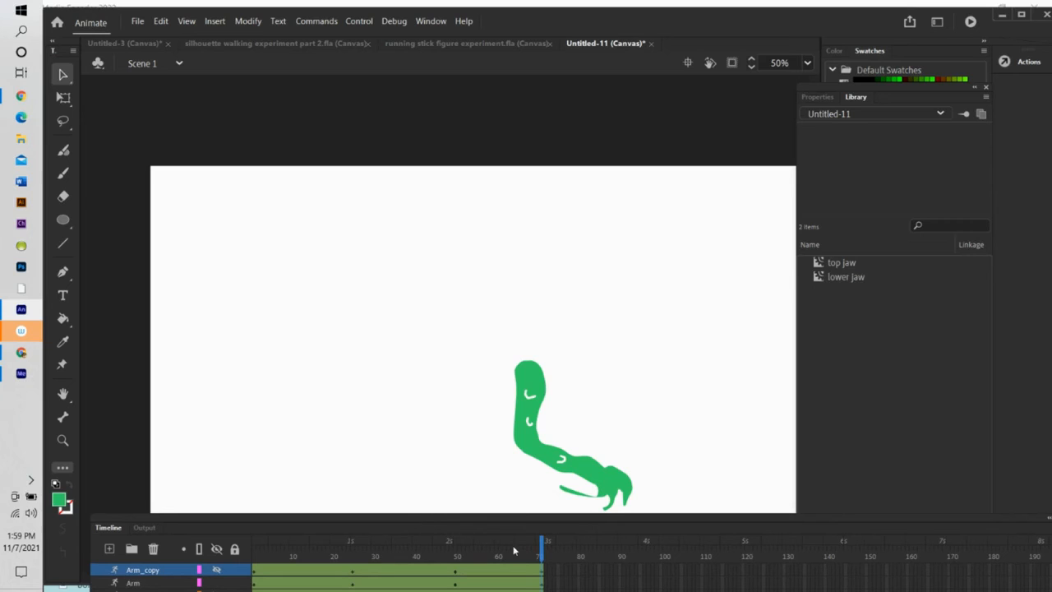
mouse_move(541, 550)
left_mouse_down()
mouse_move(190, 559)
mouse_move(365, 579)
mouse_move(569, 575)
left_mouse_up()
left_click(604, 486)
left_click_drag(611, 485, 676, 430)
left_click_drag(543, 553, 566, 547)
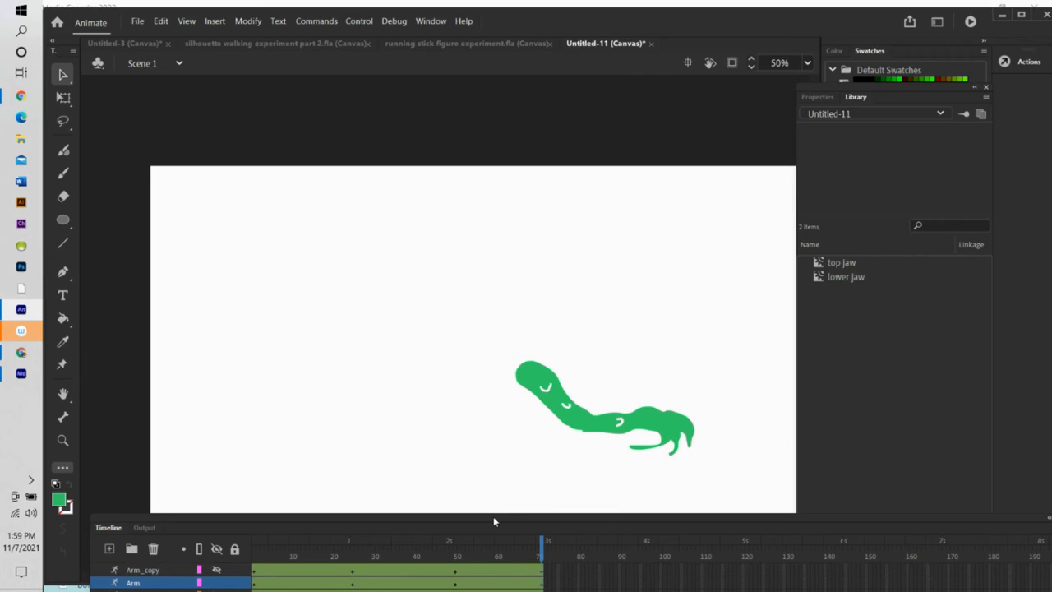
Hide the Arm layer, show only the body layer, and scrub through the body's motion.
left_click_drag(493, 518, 491, 462)
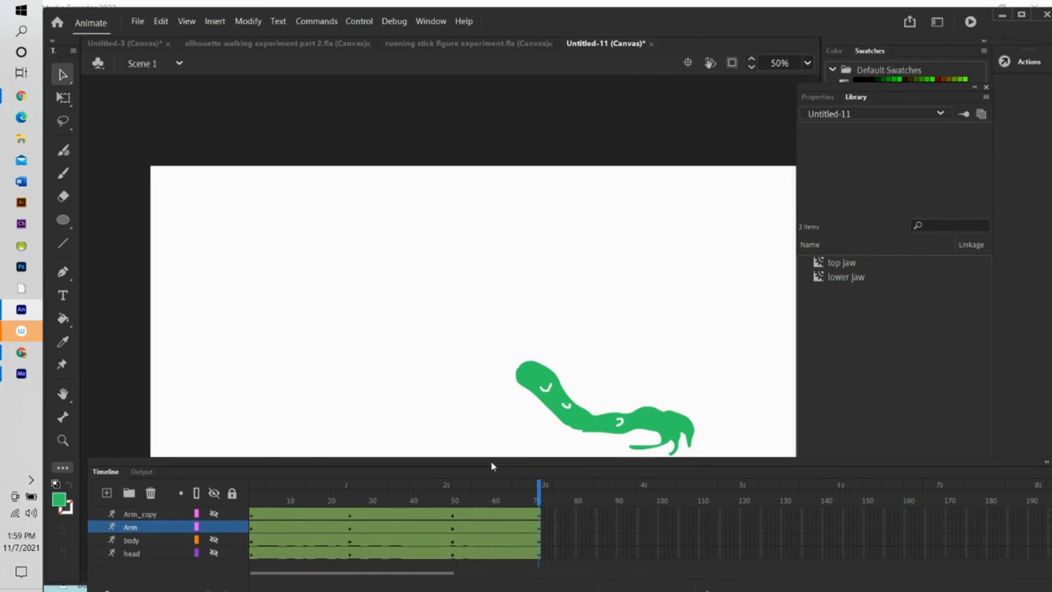
left_click(213, 527)
left_click(213, 540)
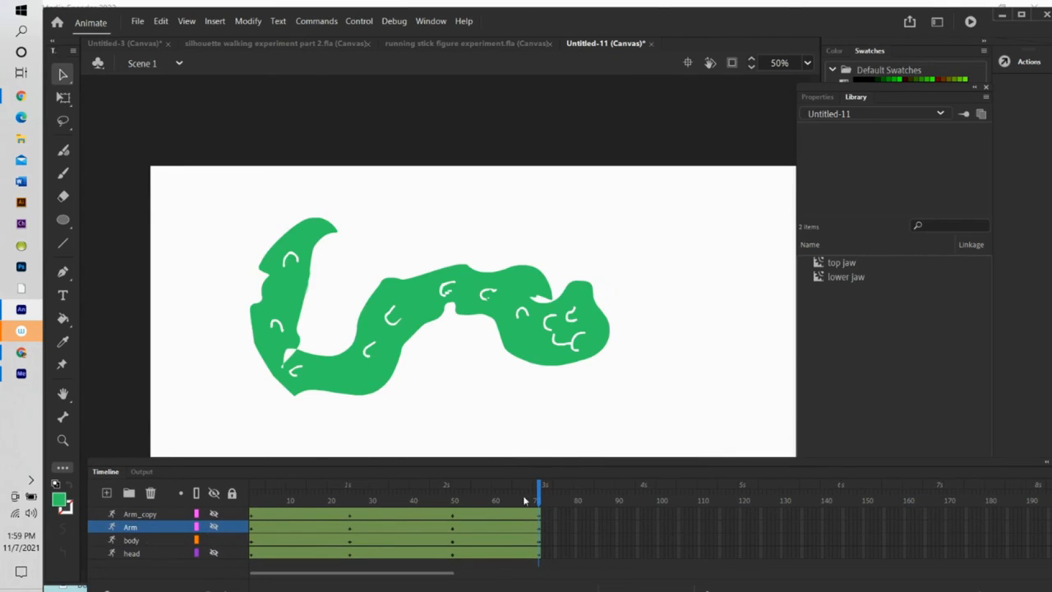
left_click_drag(539, 499, 544, 524)
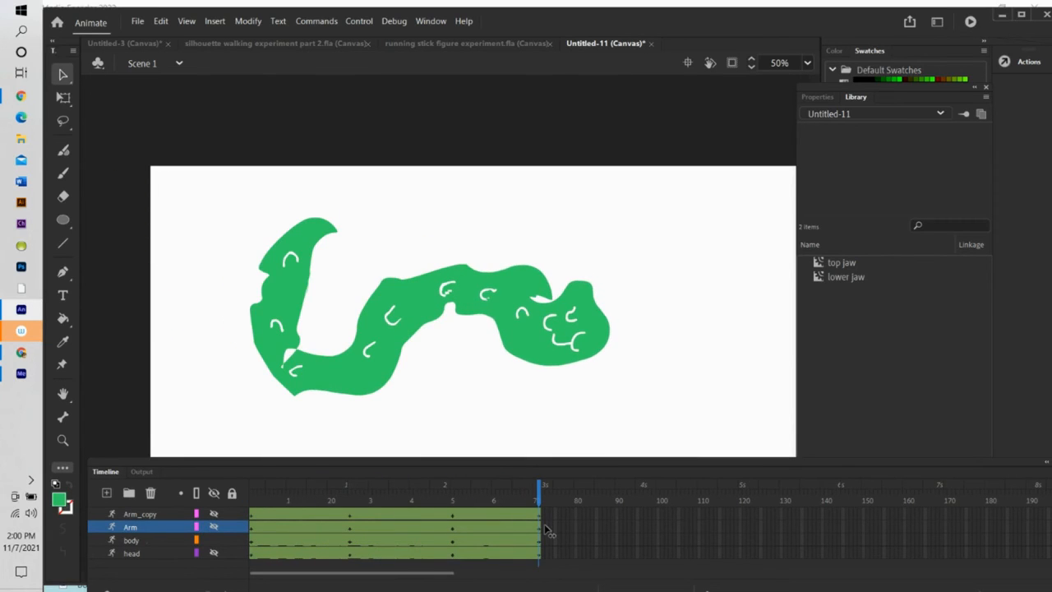
For the last pose, stretch the tail out behind the body and lower it so the back half slopes down below the chest.
left_click(296, 281)
left_click_drag(309, 230, 84, 275)
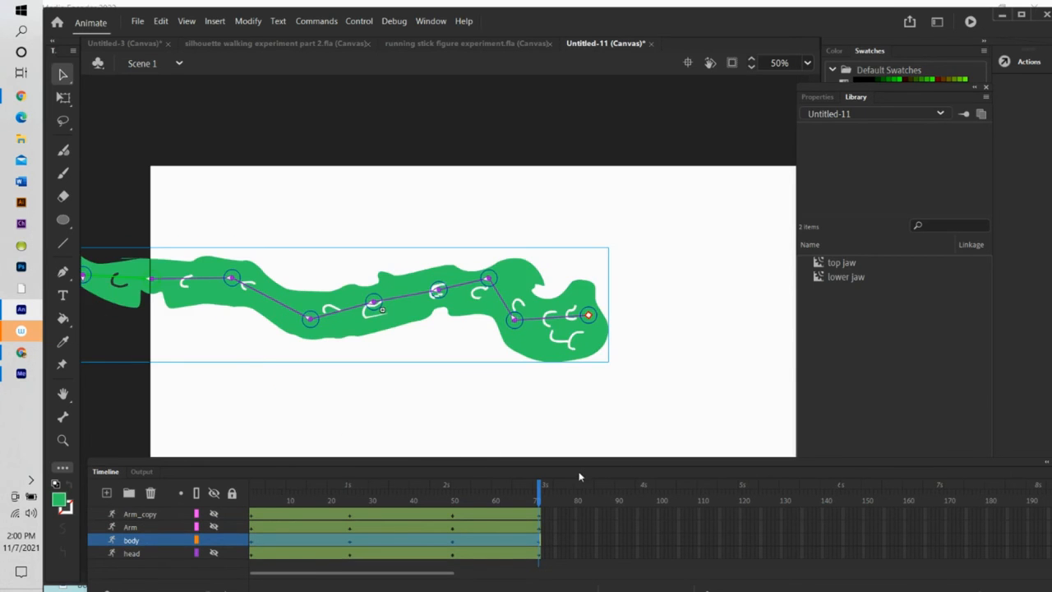
mouse_move(539, 499)
left_mouse_down()
mouse_move(194, 496)
mouse_move(538, 496)
left_mouse_up()
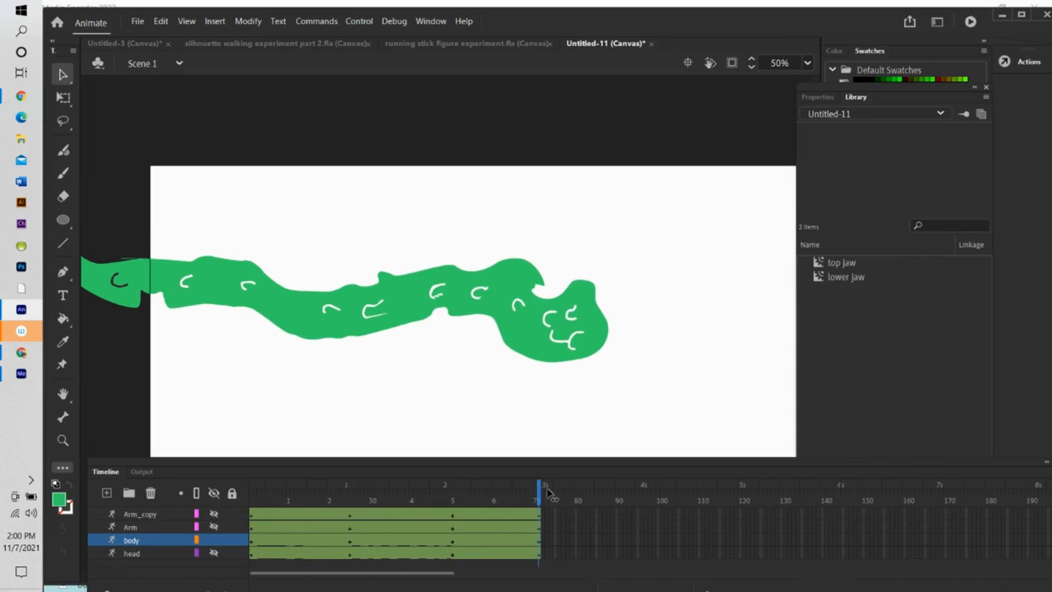
left_click(123, 282)
left_click_drag(86, 277, 96, 383)
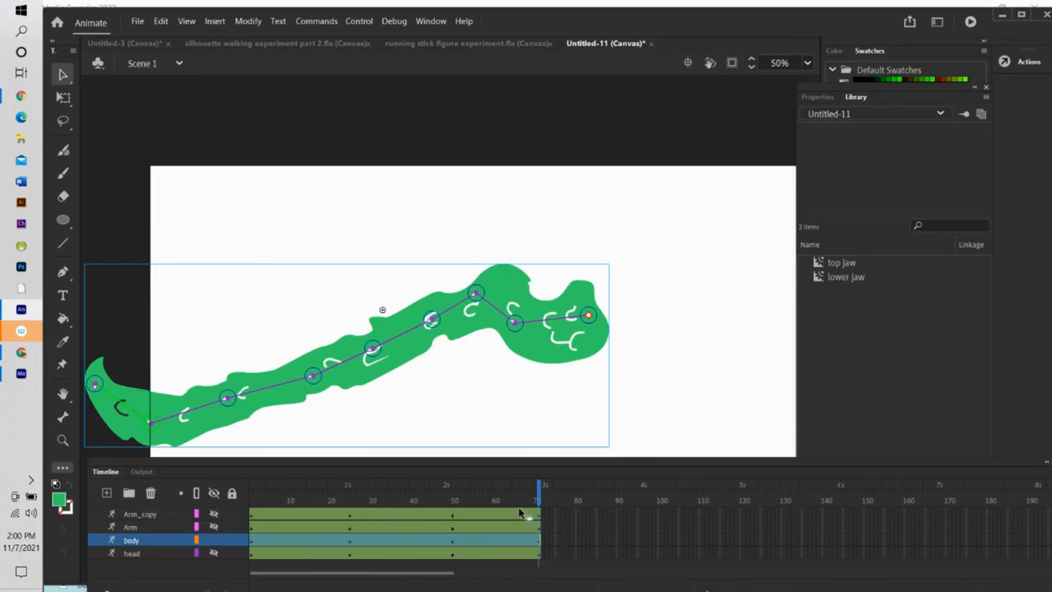
Scrub through the body's motion, raise the back half of the tail into a hump for the last pose, and recheck it.
left_click_drag(541, 497, 226, 500)
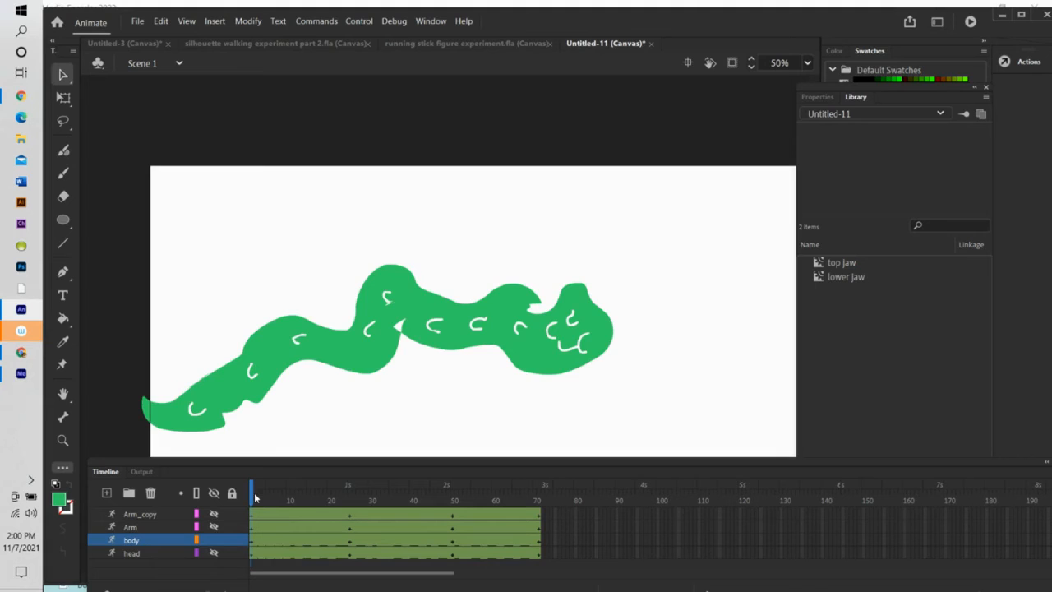
left_click_drag(250, 497, 541, 500)
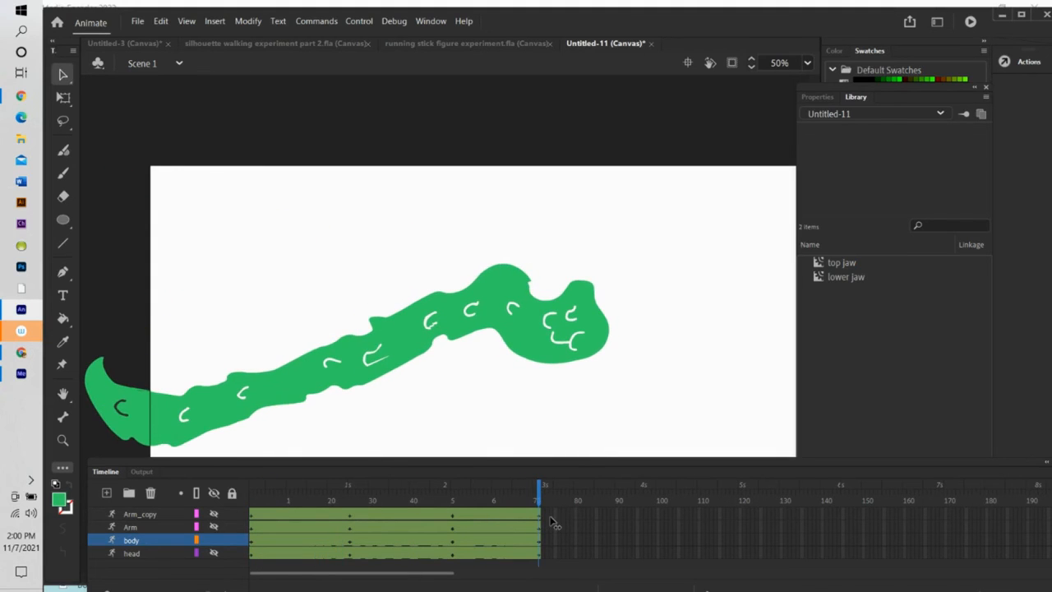
left_click(117, 419)
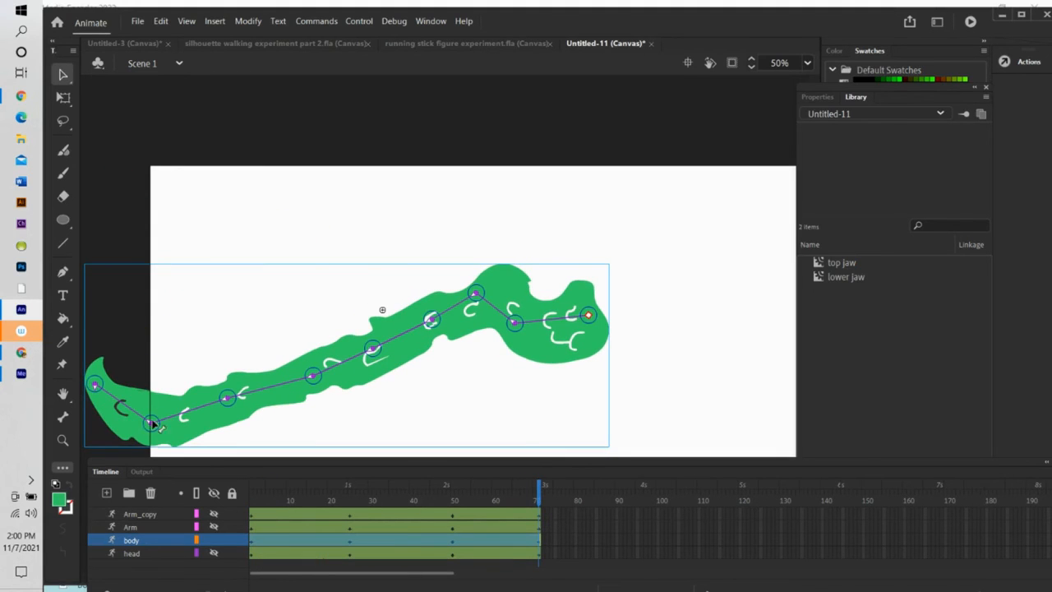
left_click_drag(165, 423, 226, 341)
mouse_move(539, 493)
left_mouse_down()
mouse_move(240, 496)
mouse_move(539, 496)
left_mouse_up()
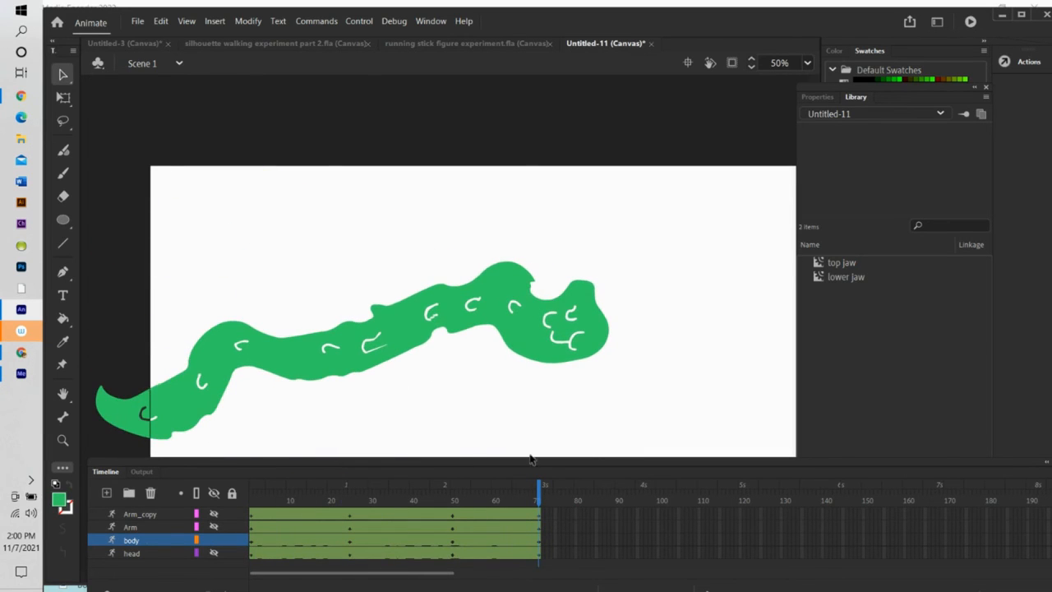
Reshape the last body pose into a wave, with a low dip mid-body and a hump nearer the tail, and scrub to check it.
left_click(273, 358)
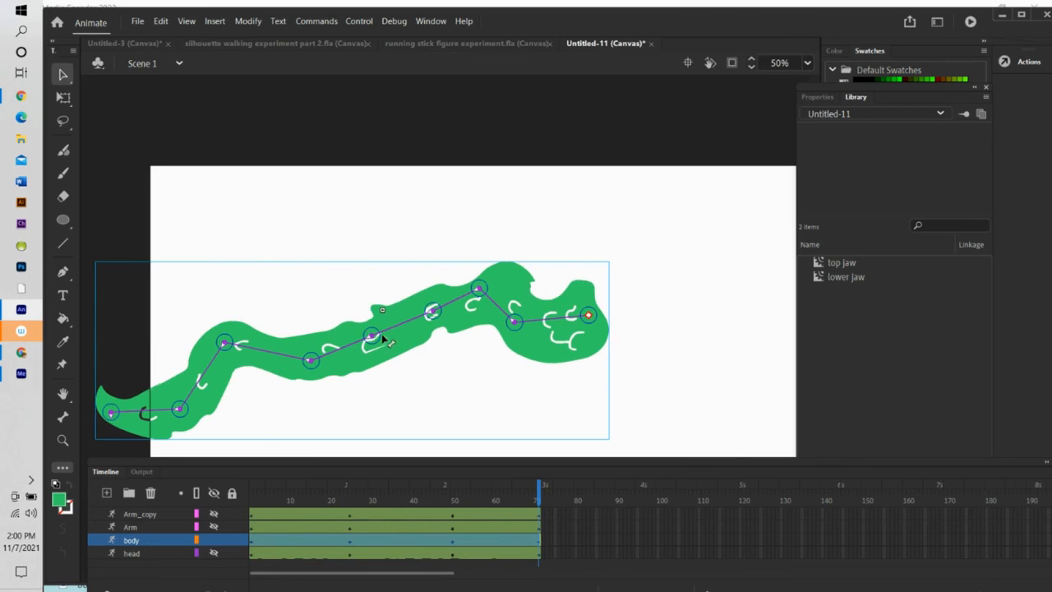
mouse_move(374, 337)
left_mouse_down()
mouse_move(371, 325)
mouse_move(370, 334)
left_mouse_up()
left_click_drag(306, 354, 313, 313)
left_click_drag(440, 305, 342, 371)
left_click_drag(247, 396, 289, 345)
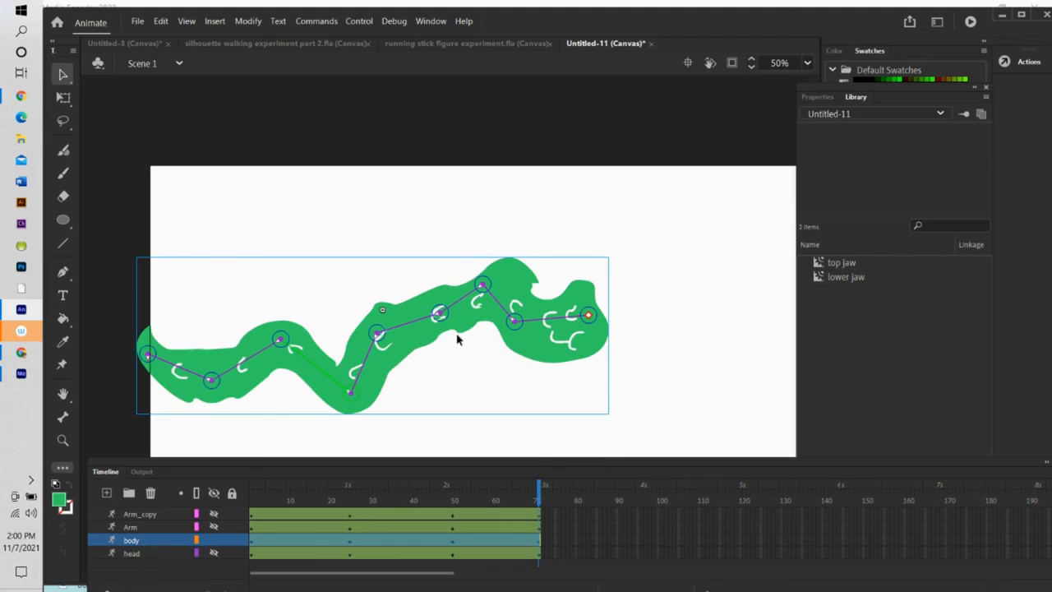
left_click_drag(539, 499, 592, 511)
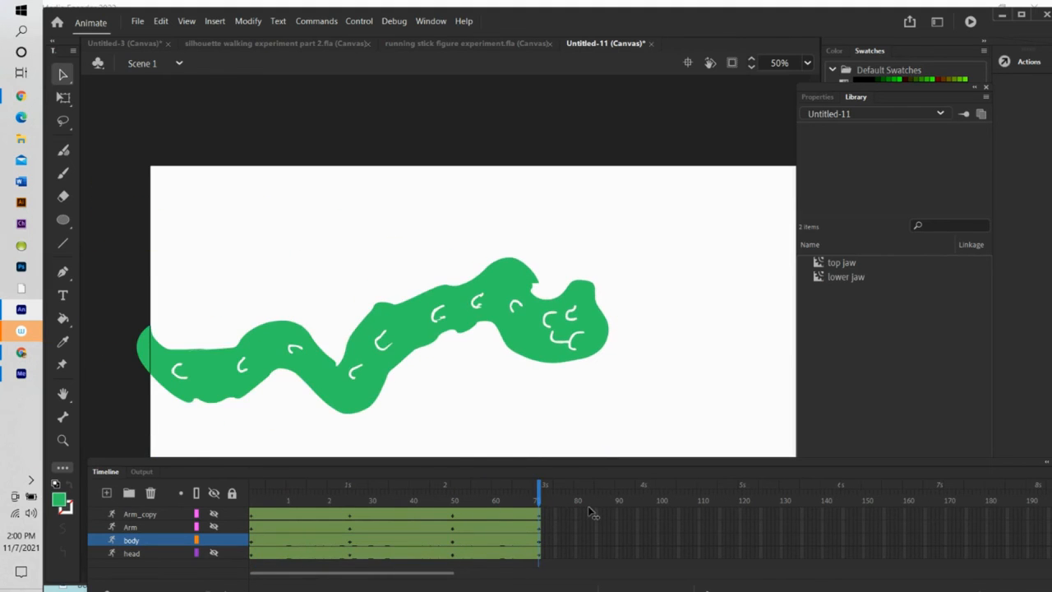
Isolate the head layer, open the top and lower jaws wide for the last pose, and scrub back to the first frame.
left_click(214, 540)
left_click(215, 553)
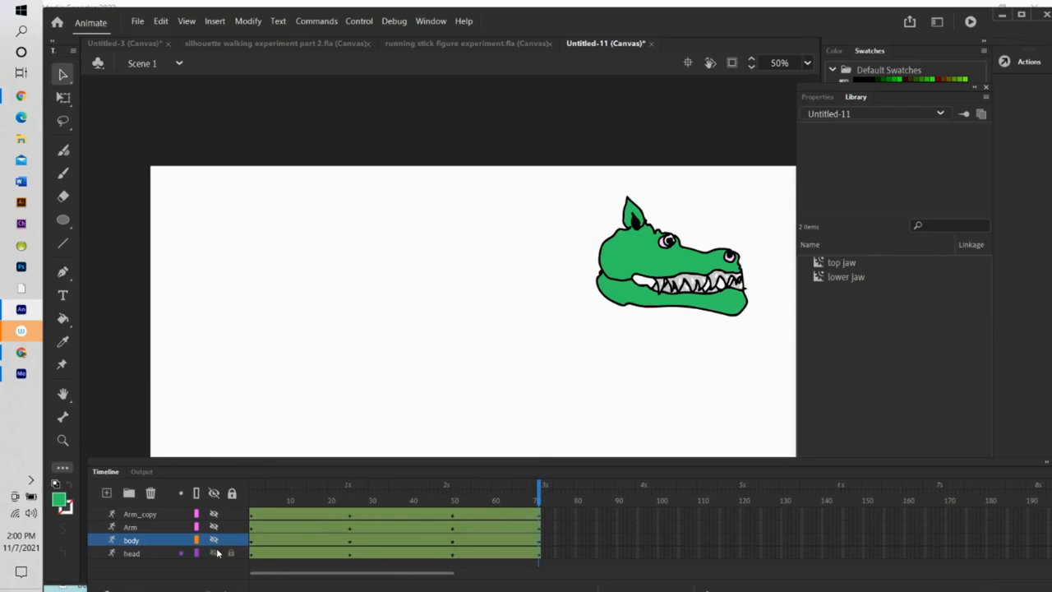
left_click_drag(540, 495, 523, 511)
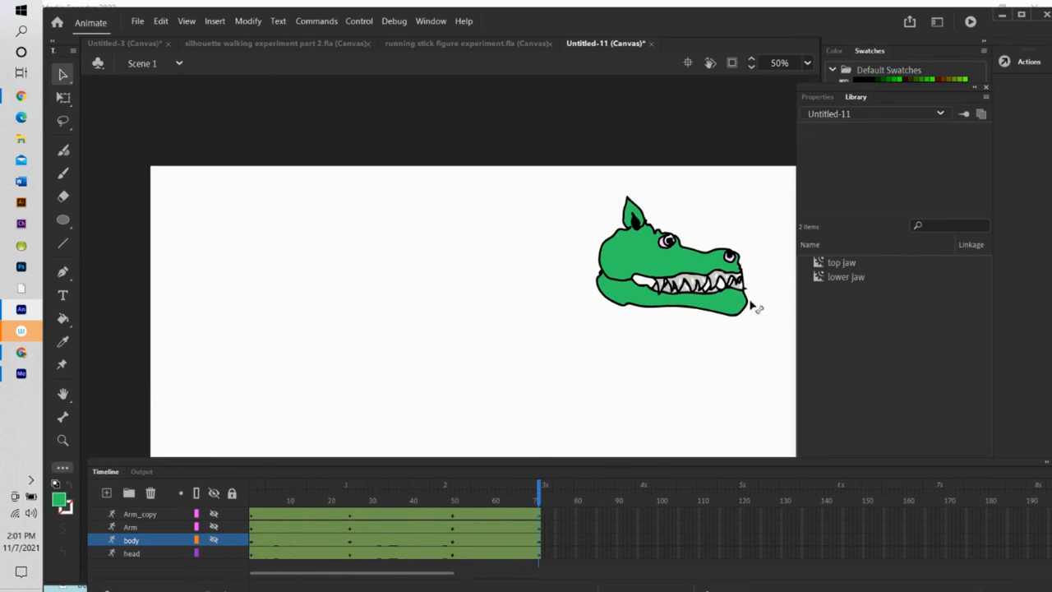
left_click_drag(732, 316, 578, 364)
left_click_drag(723, 264, 740, 268)
left_click_drag(647, 302, 632, 326)
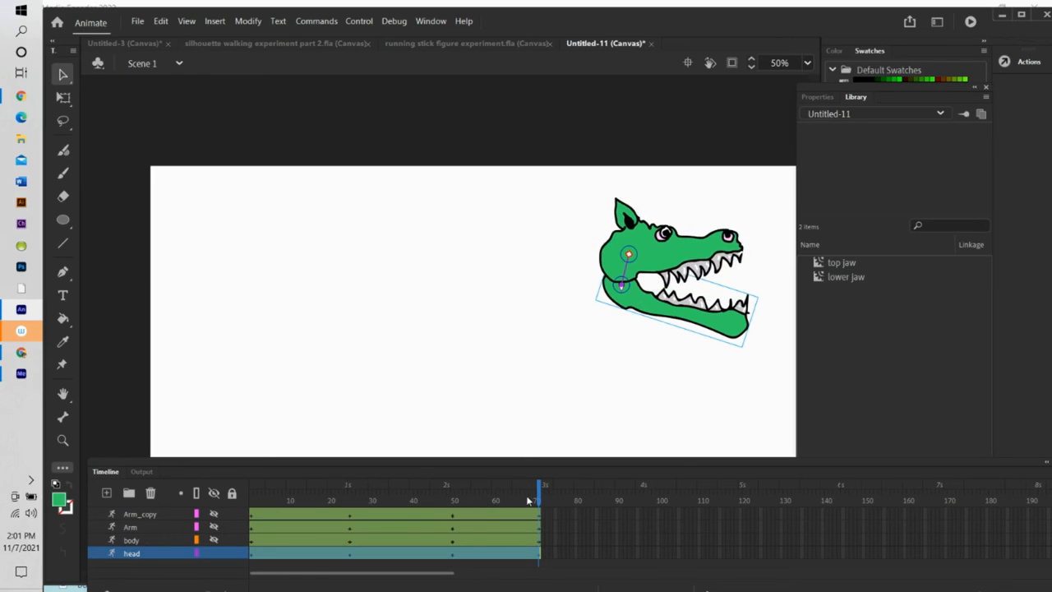
left_click_drag(538, 500, 232, 505)
Show all layers and extend the loop range over the whole animation, from frame 1 to frame 71.
left_click(214, 493)
left_click(214, 493)
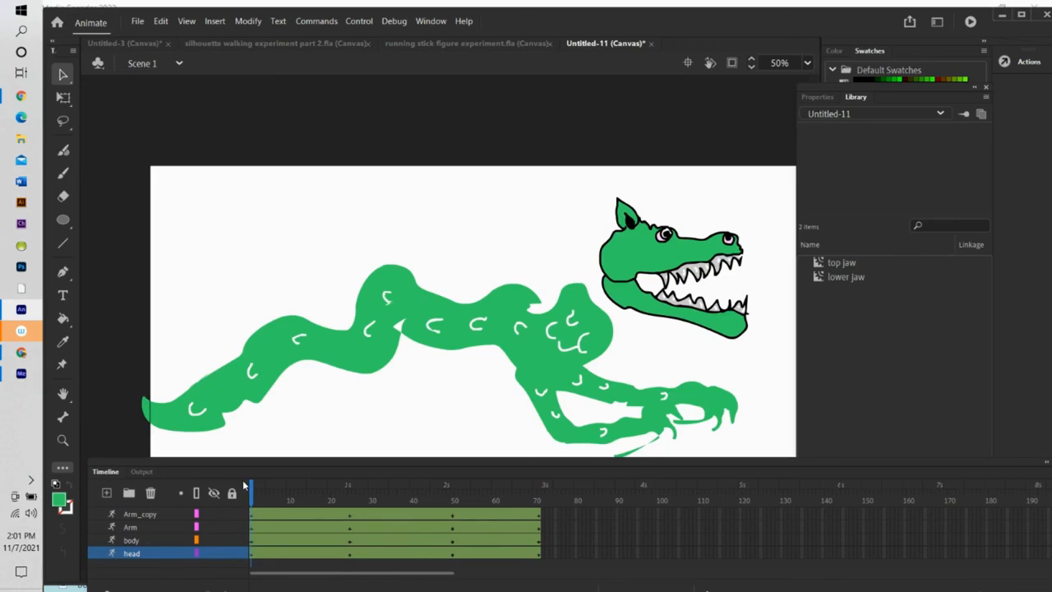
left_click_drag(562, 467, 565, 416)
left_click_drag(533, 566, 537, 458)
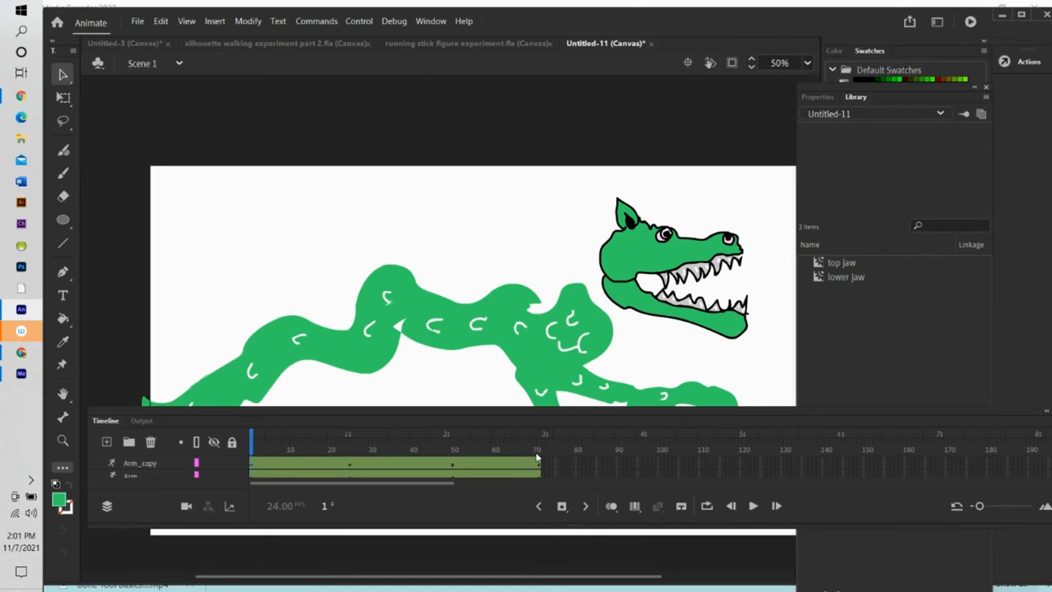
left_click_drag(553, 417, 542, 474)
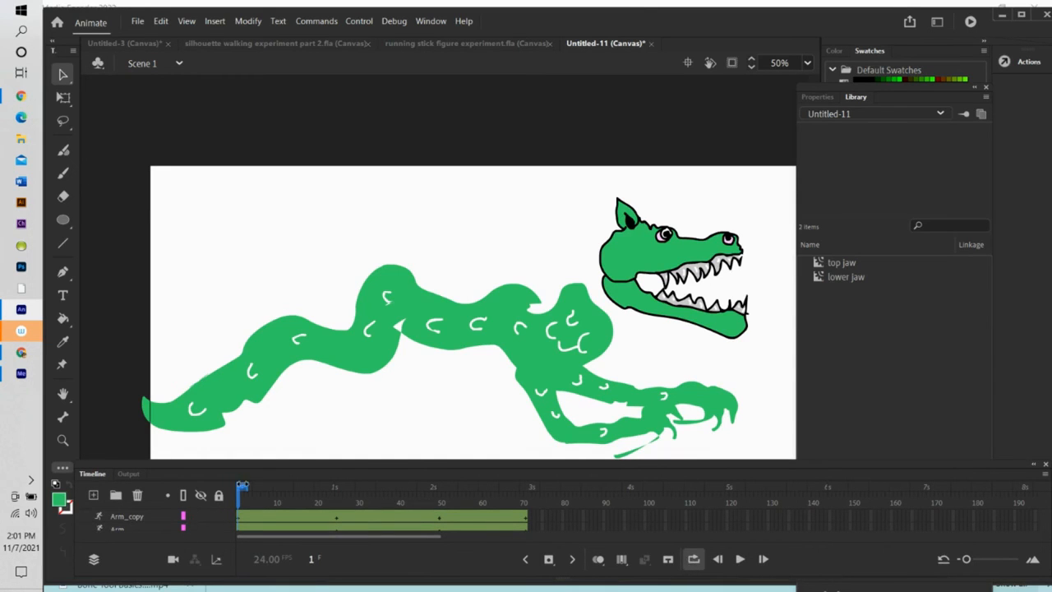
left_click_drag(260, 484, 538, 480)
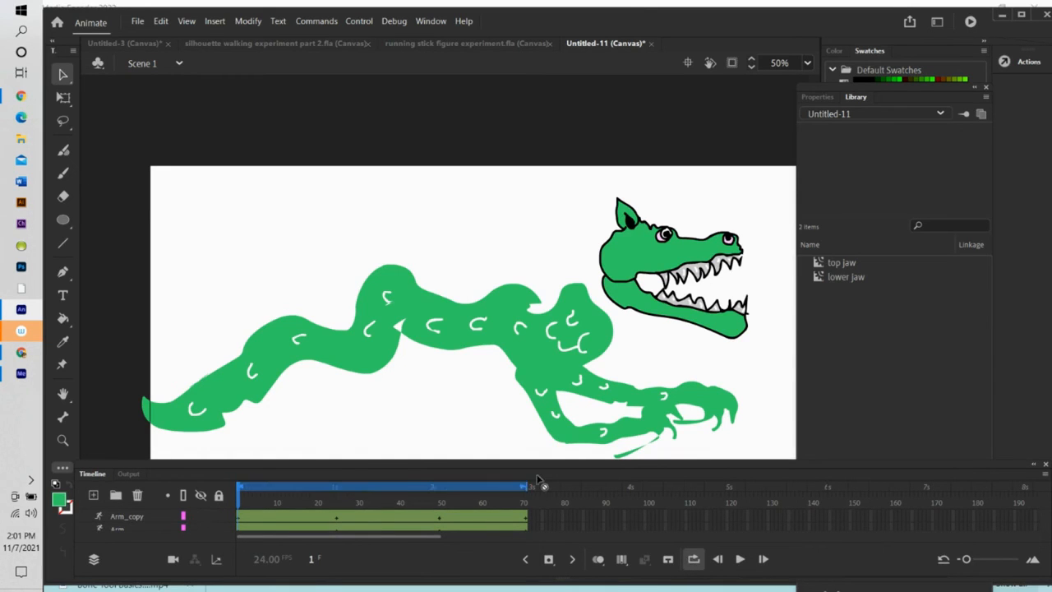
Play the full looped animation, stop it, and scrub from the first frame to frame 71.
left_click(741, 559)
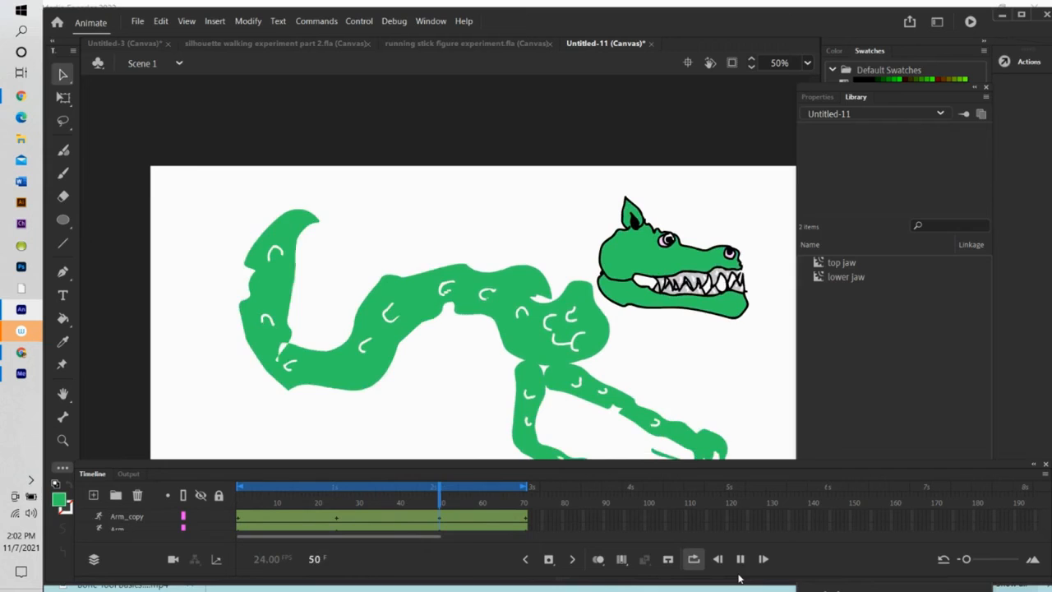
left_click(739, 559)
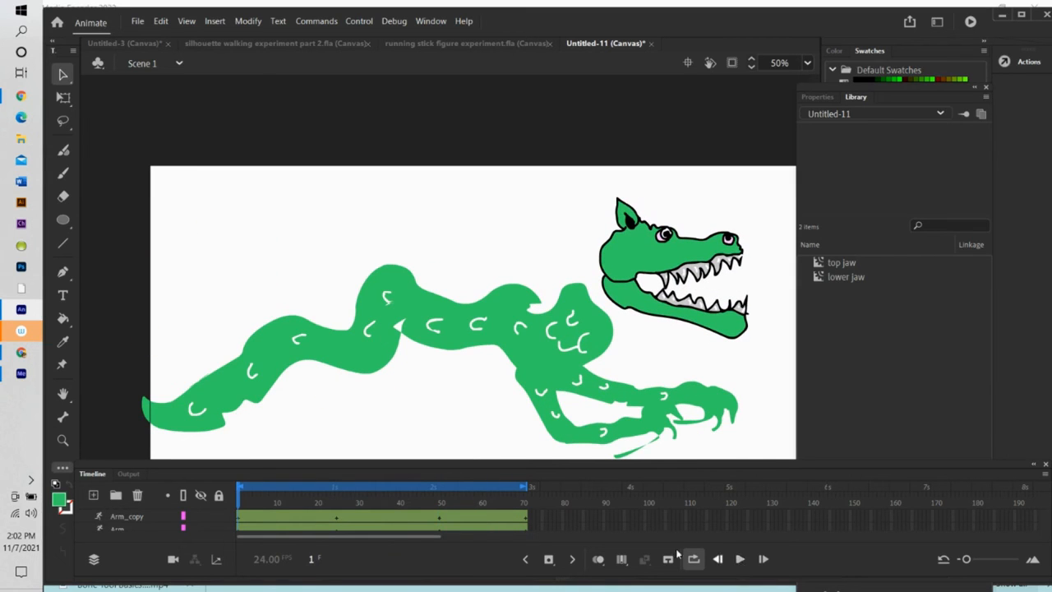
left_click_drag(238, 492, 556, 503)
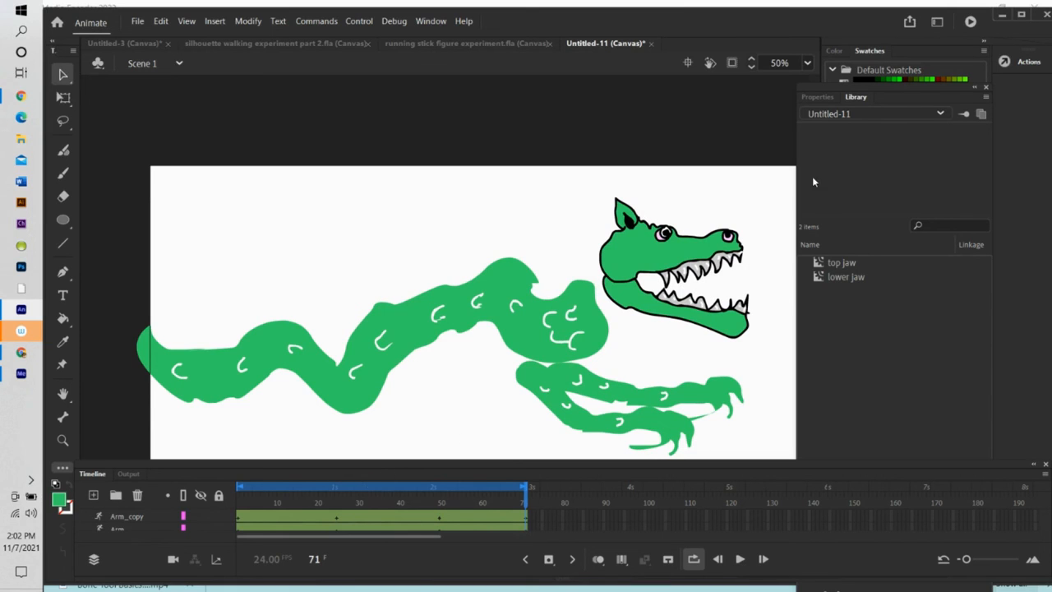
Set the stage zoom to 25%, bring all timeline layers into view, and add a new layer beneath the head layer.
left_click(809, 64)
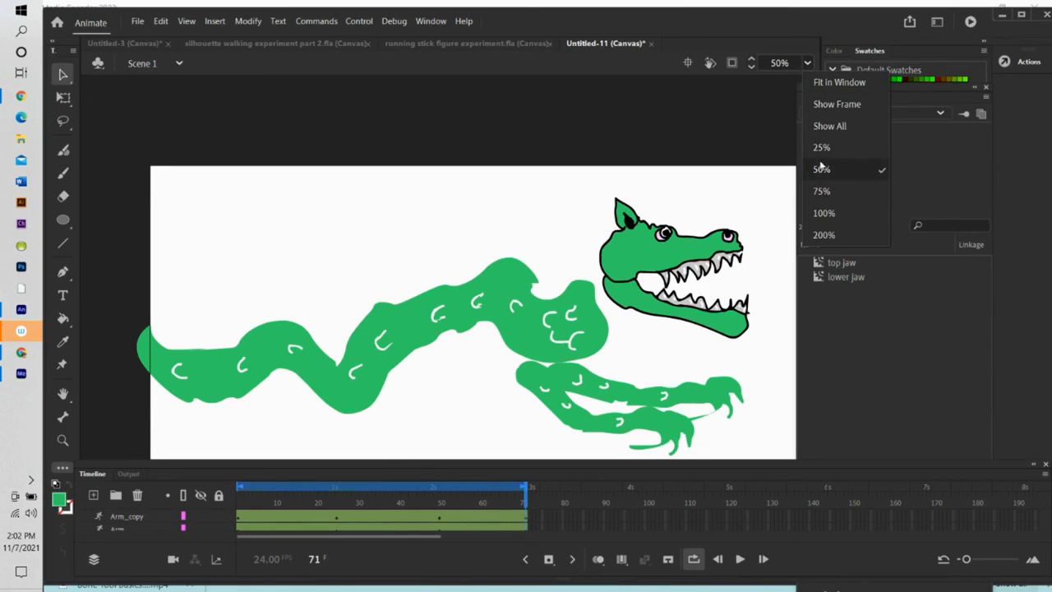
left_click(820, 144)
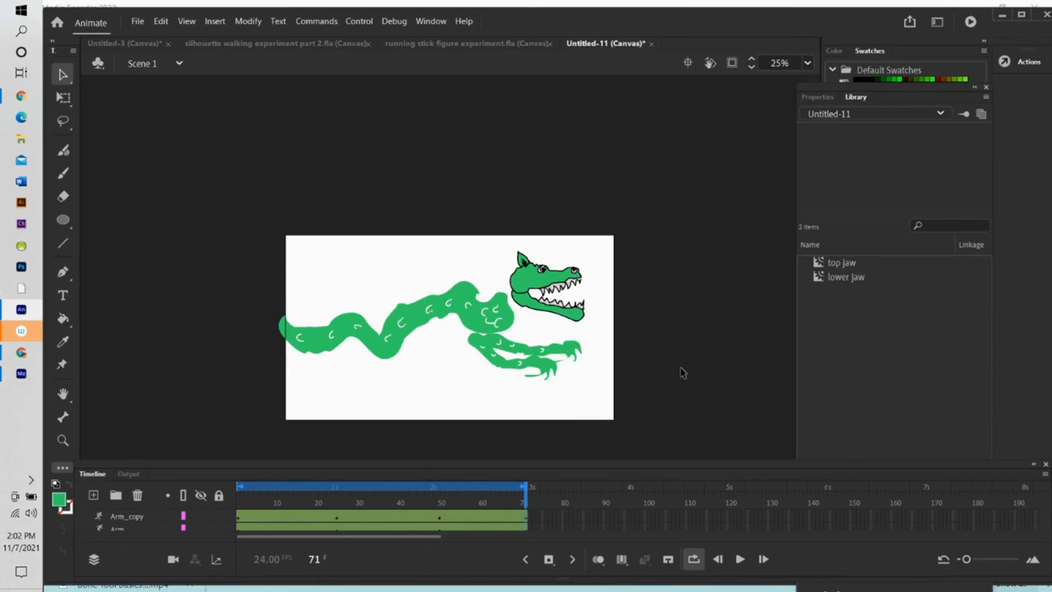
scroll(681, 372, "down", 2)
left_click_drag(530, 467, 526, 392)
left_click_drag(537, 503, 536, 564)
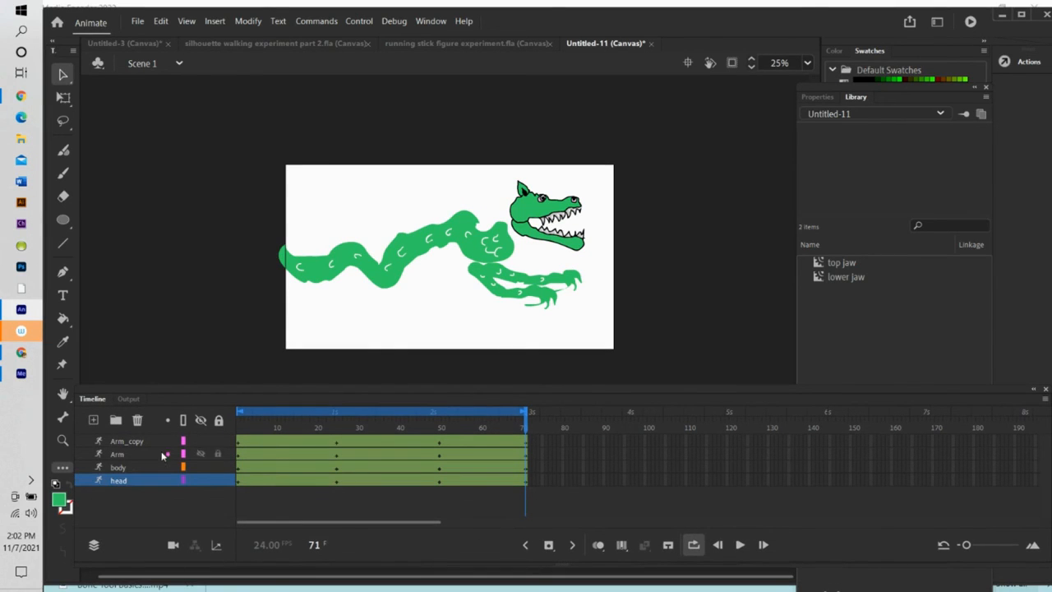
left_click(92, 420)
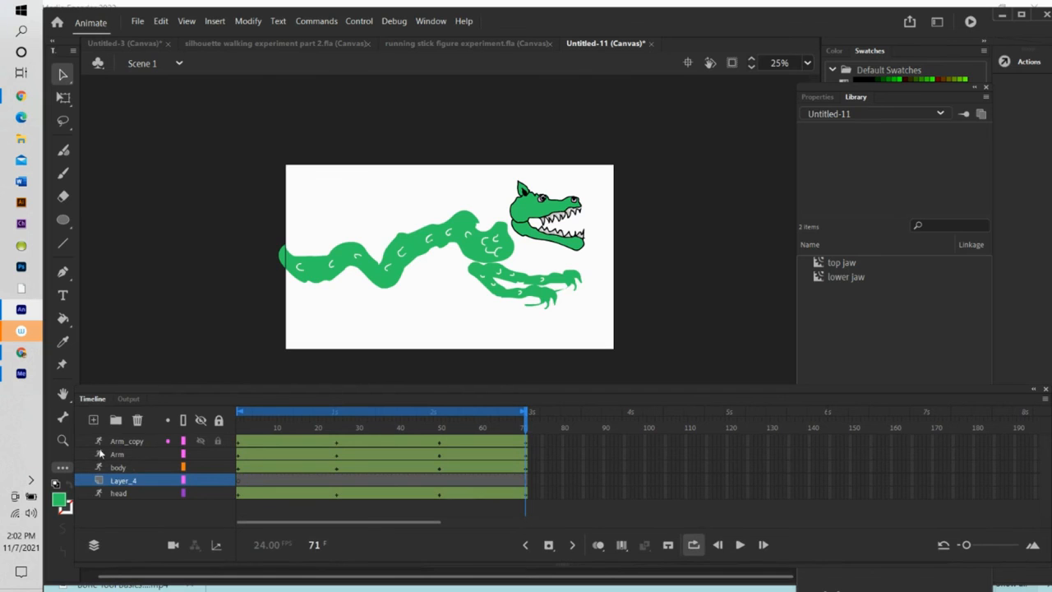
left_click_drag(90, 481, 94, 510)
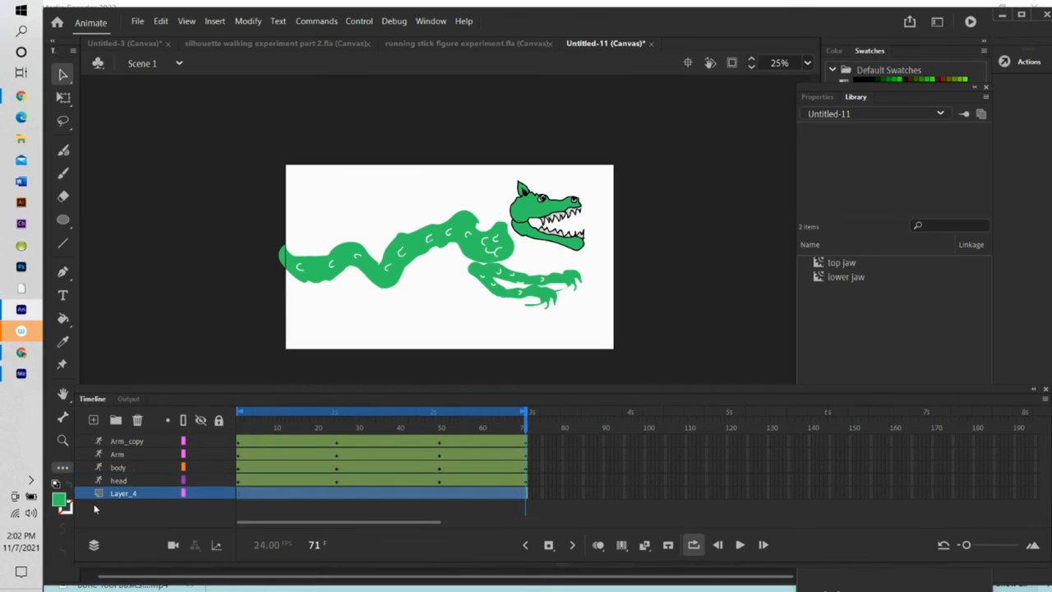
Draw a bright magenta rectangle covering the whole stage on Layer_4, starting at frame 1, as the background.
left_click(59, 501)
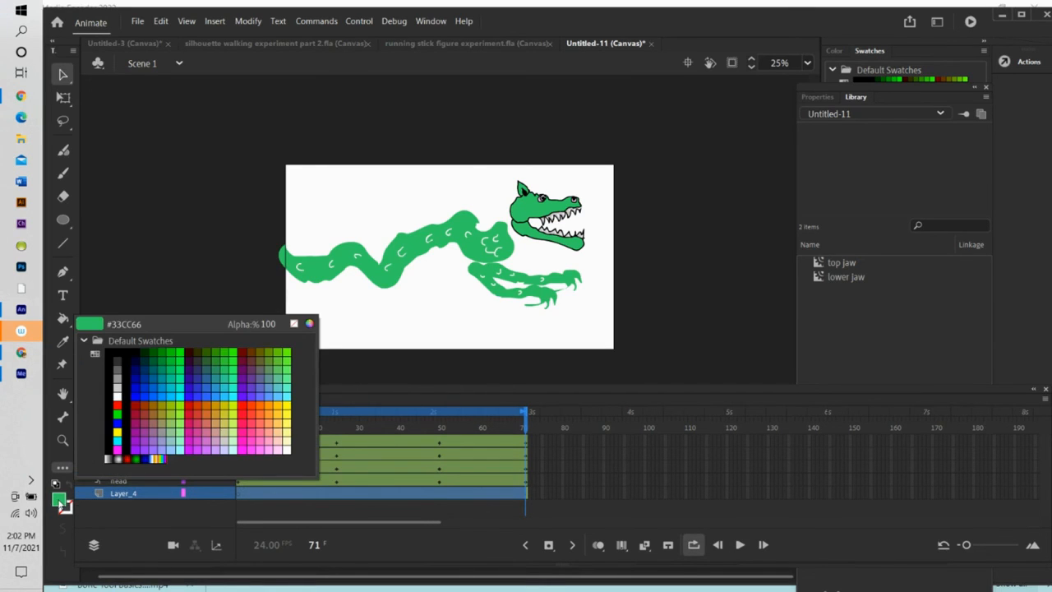
left_click(244, 448)
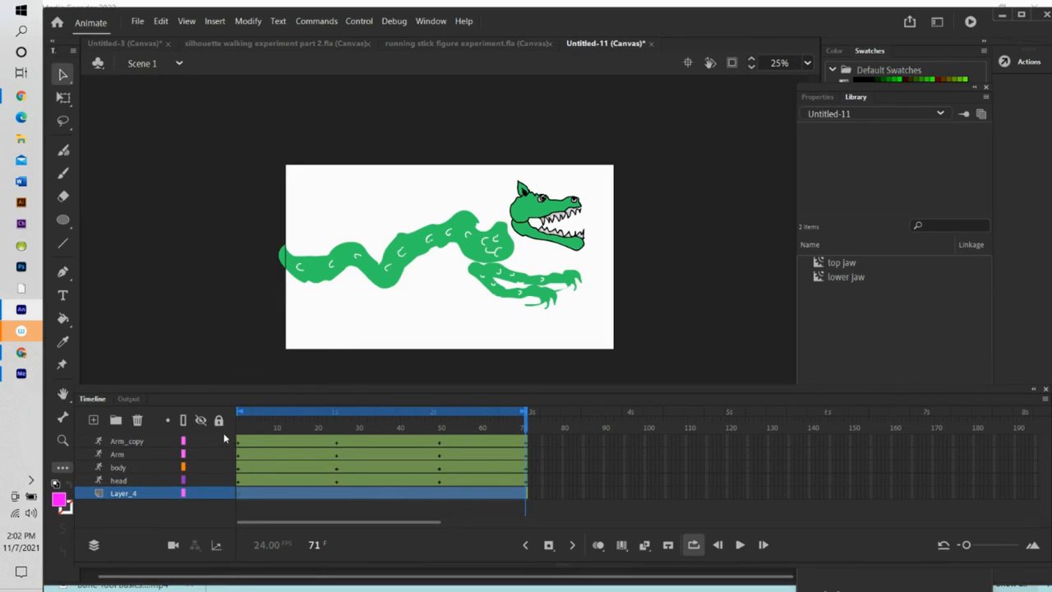
left_click_drag(527, 425, 238, 426)
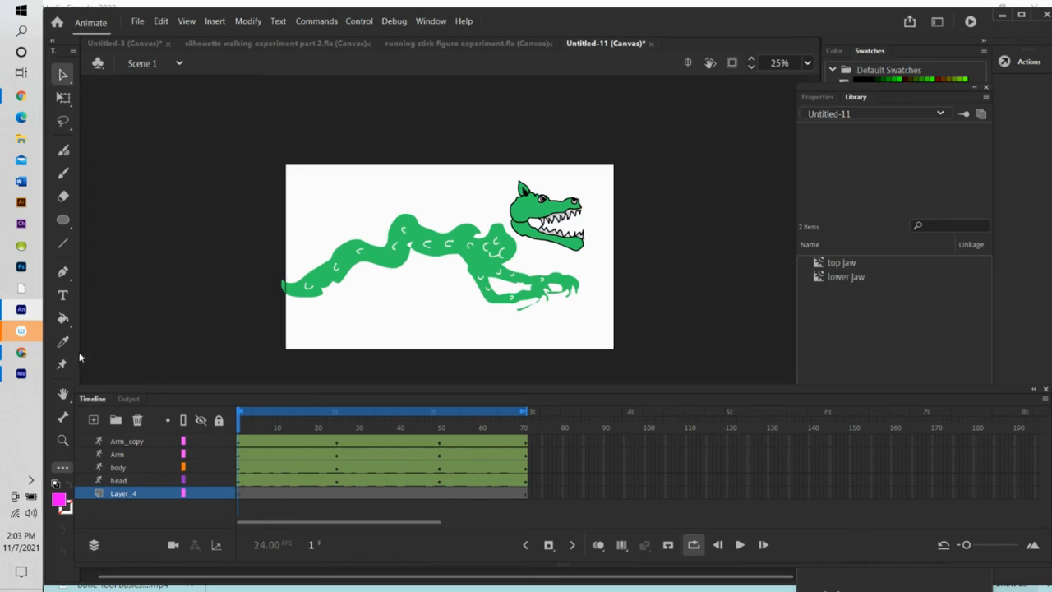
left_click_drag(63, 220, 123, 219)
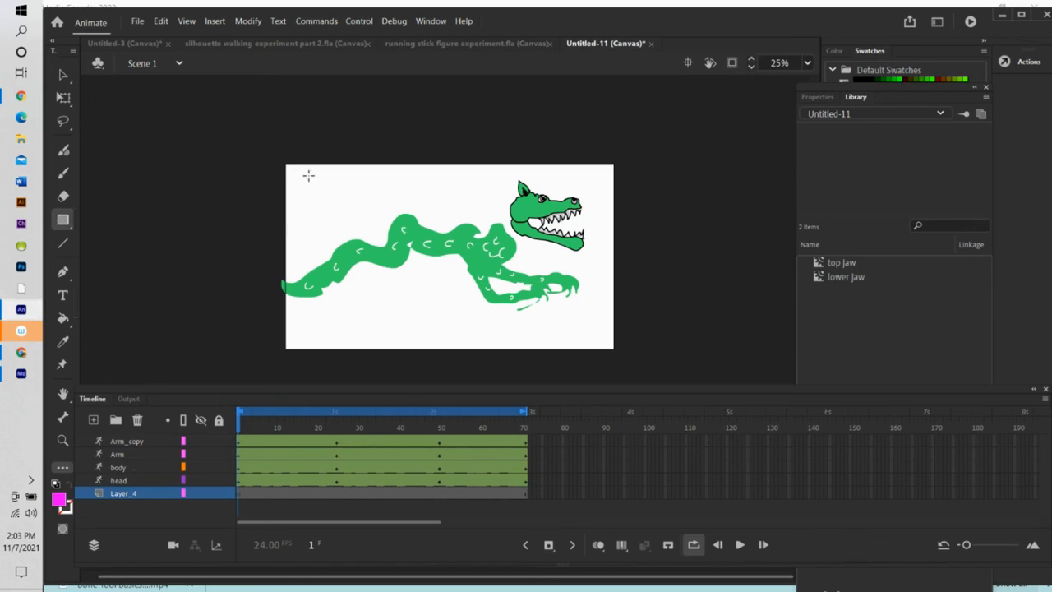
mouse_move(282, 161)
left_mouse_down()
mouse_move(488, 305)
mouse_move(615, 363)
left_mouse_up()
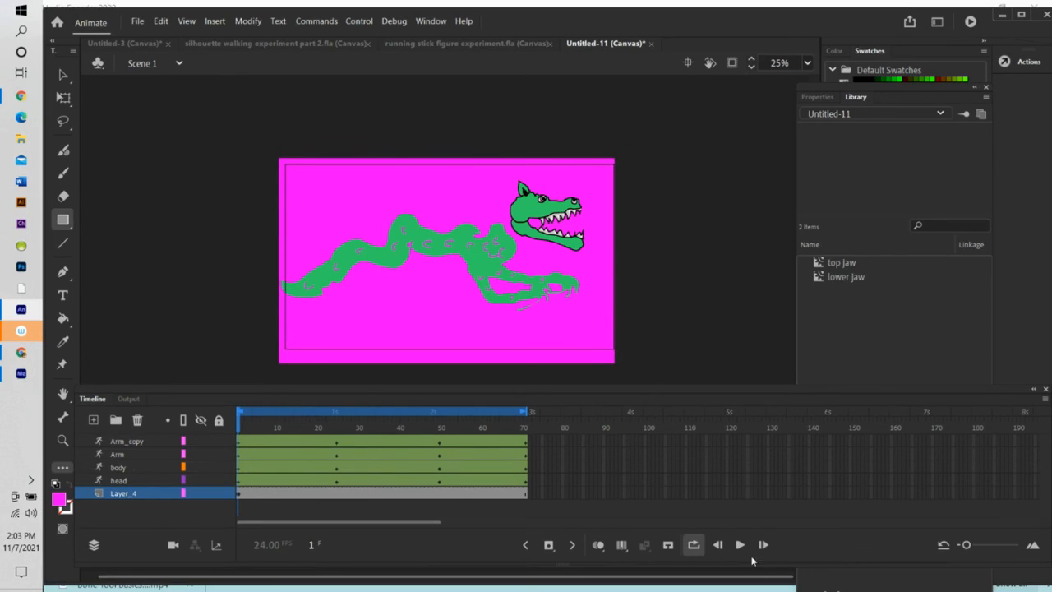
Play the animation against the magenta background, stop it, and scrub through to frame 71.
left_click(739, 545)
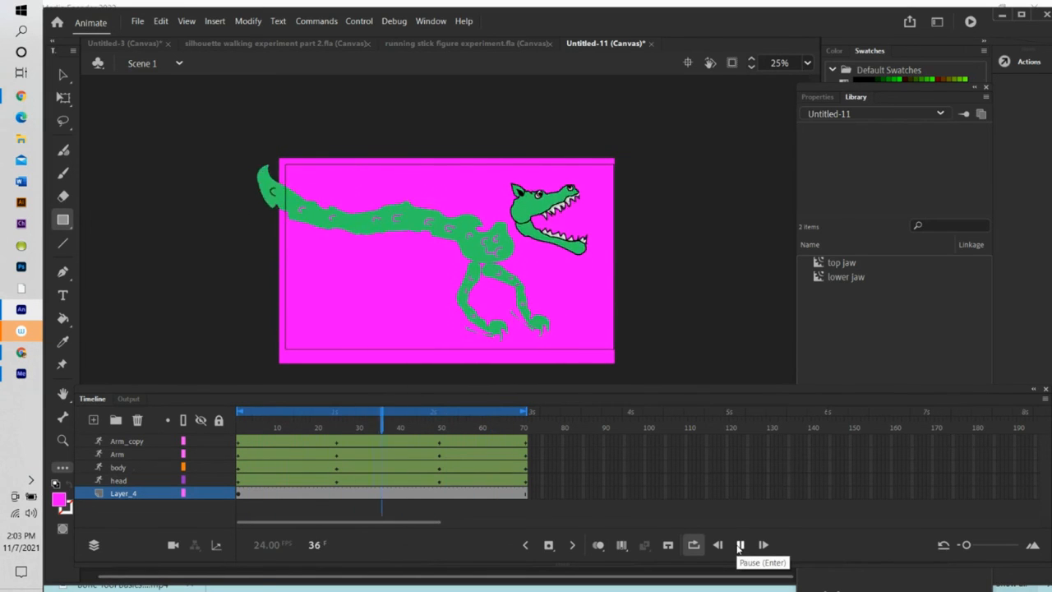
left_click(739, 545)
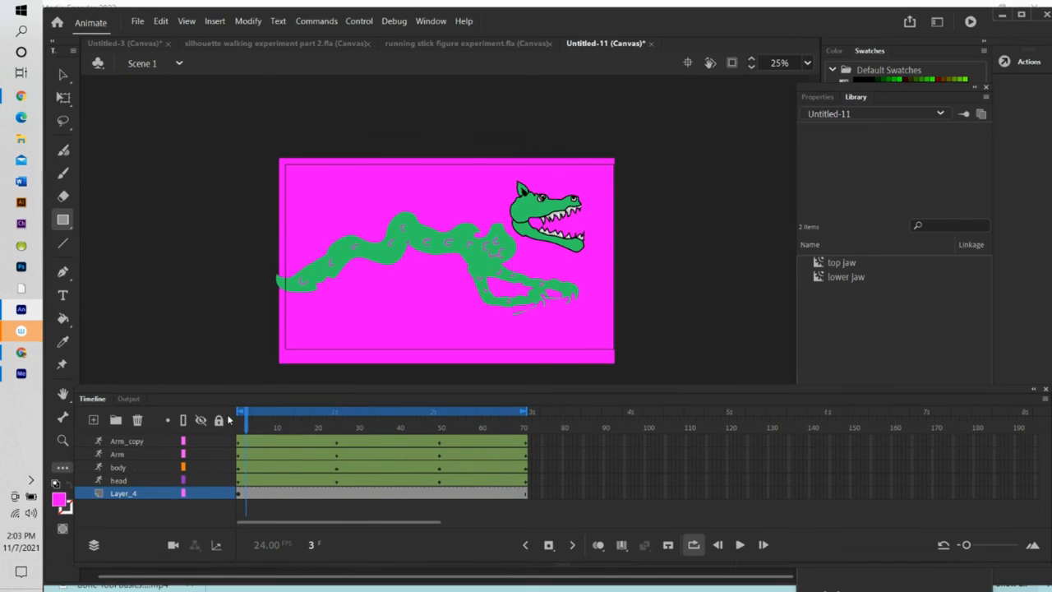
left_click_drag(253, 425, 536, 465)
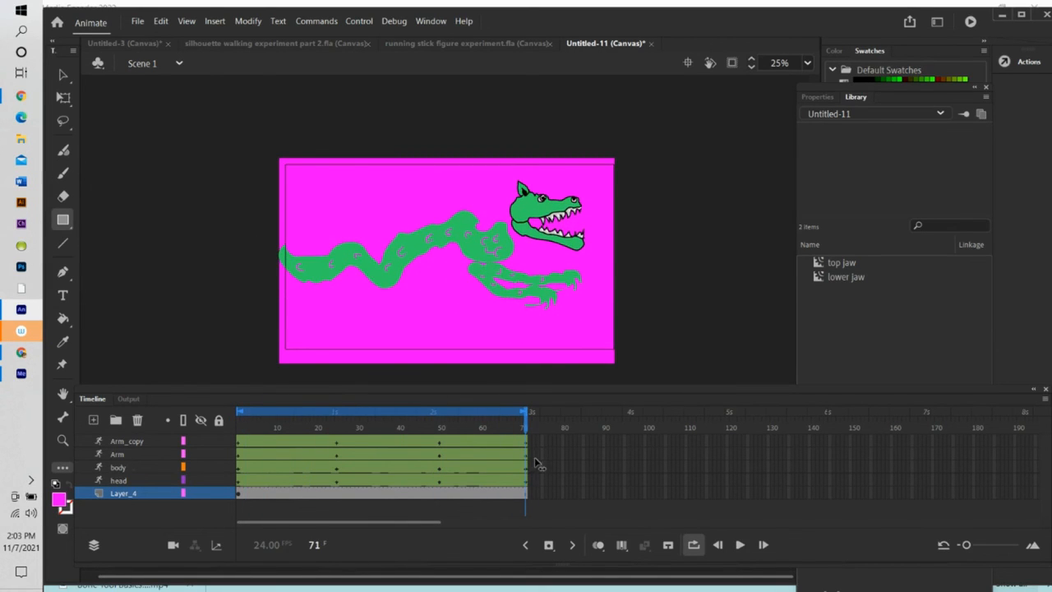
Save the animation in the Downloads folder as an Animate document named "bone tool experiment with monster".
left_click(137, 22)
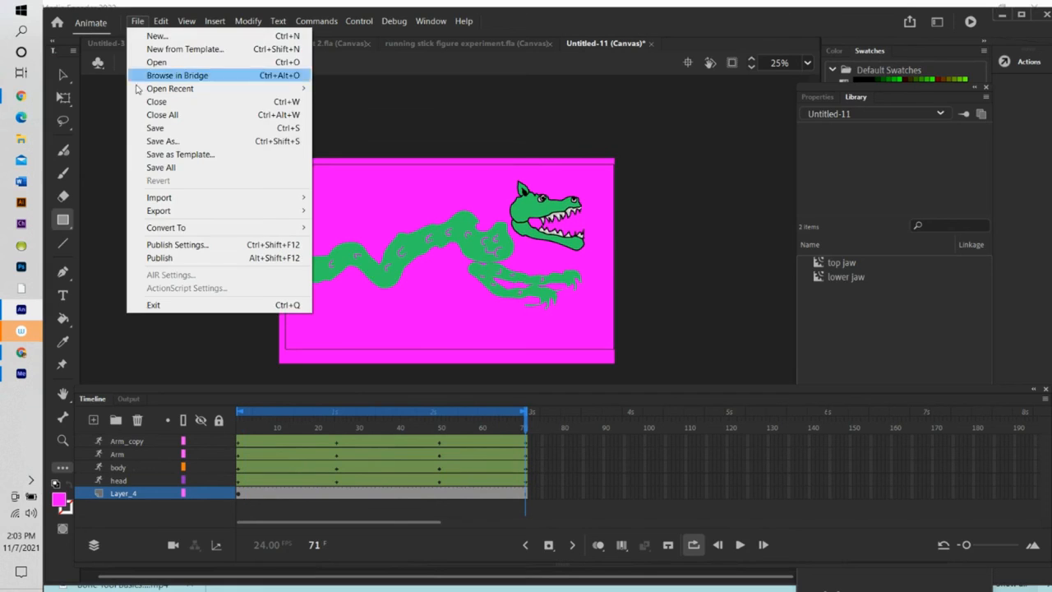
left_click(159, 139)
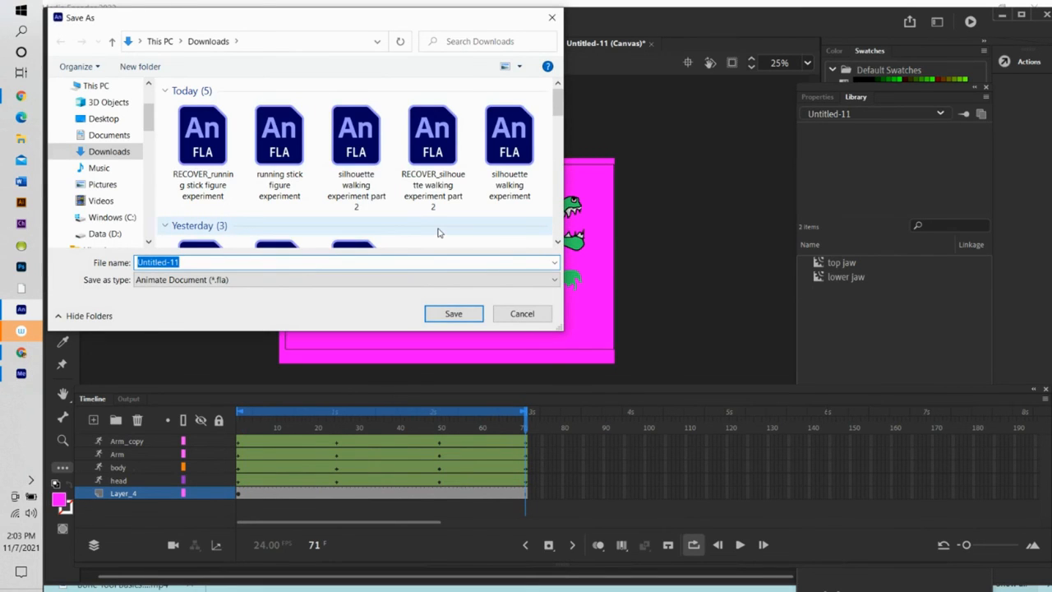
type("bone too")
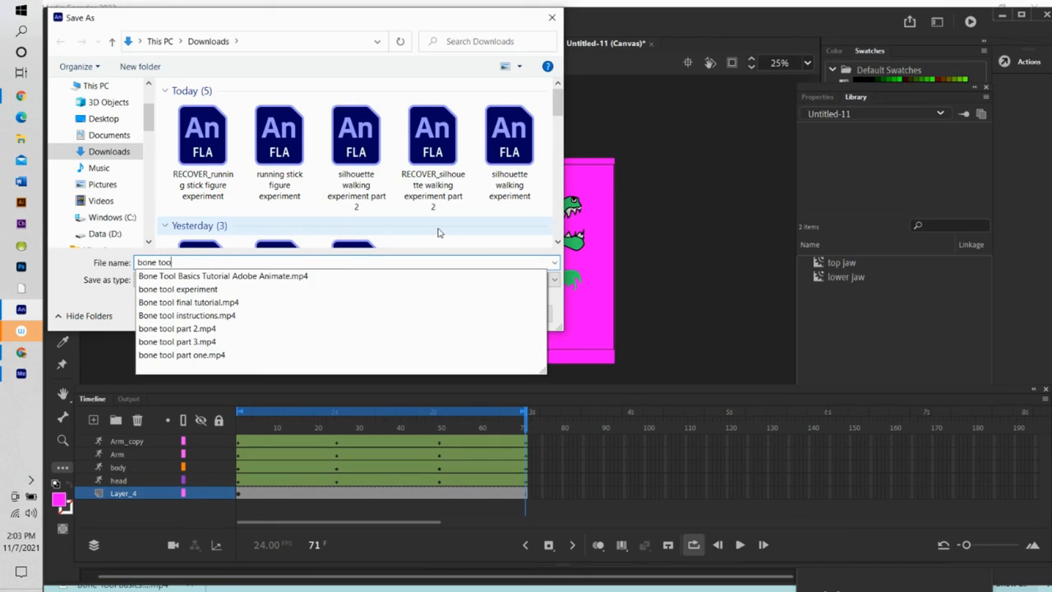
type("l experimen")
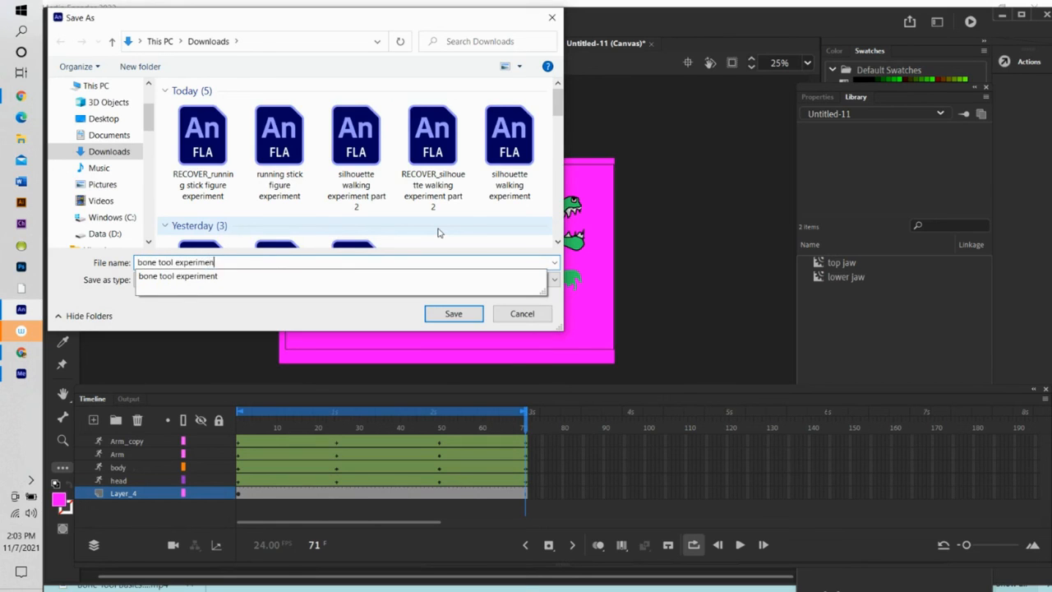
type("t with monster")
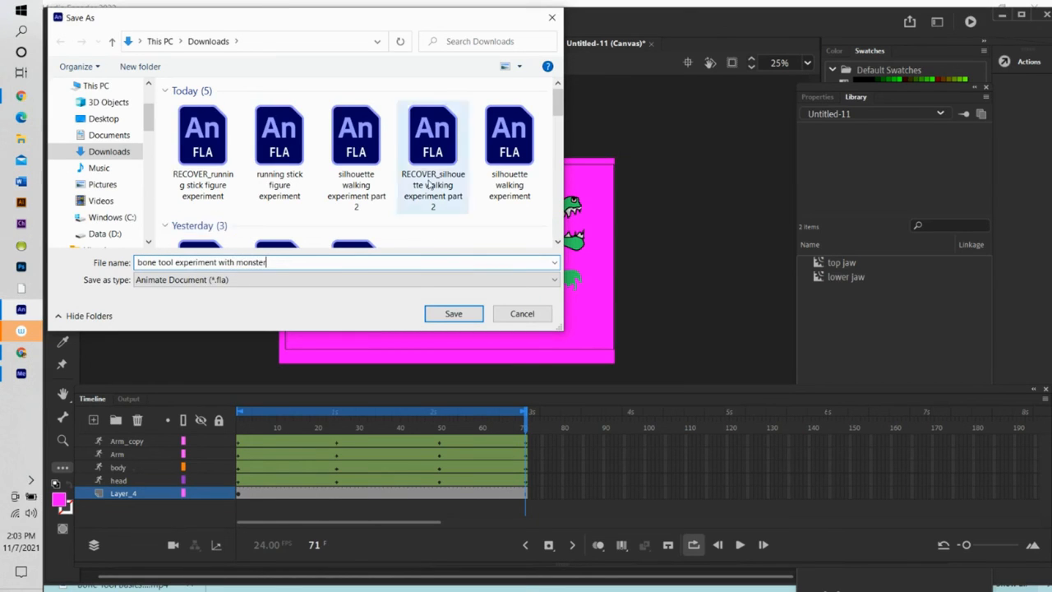
left_click(454, 314)
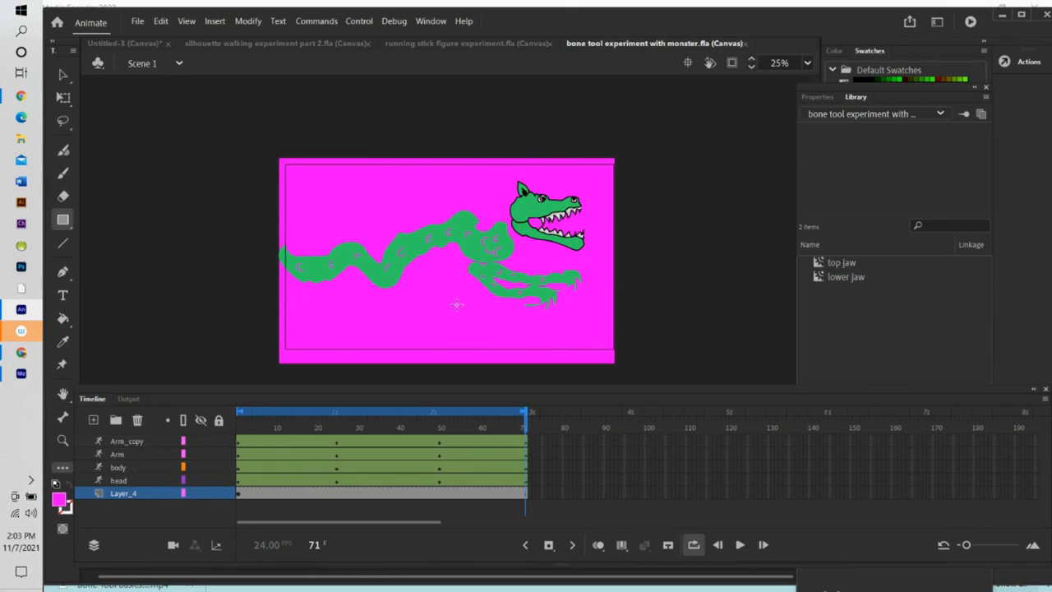
Export the entire movie as an H.264 video at 1920 × 1080 px with the Default (AME) preset and dismiss the completion message.
left_click(138, 22)
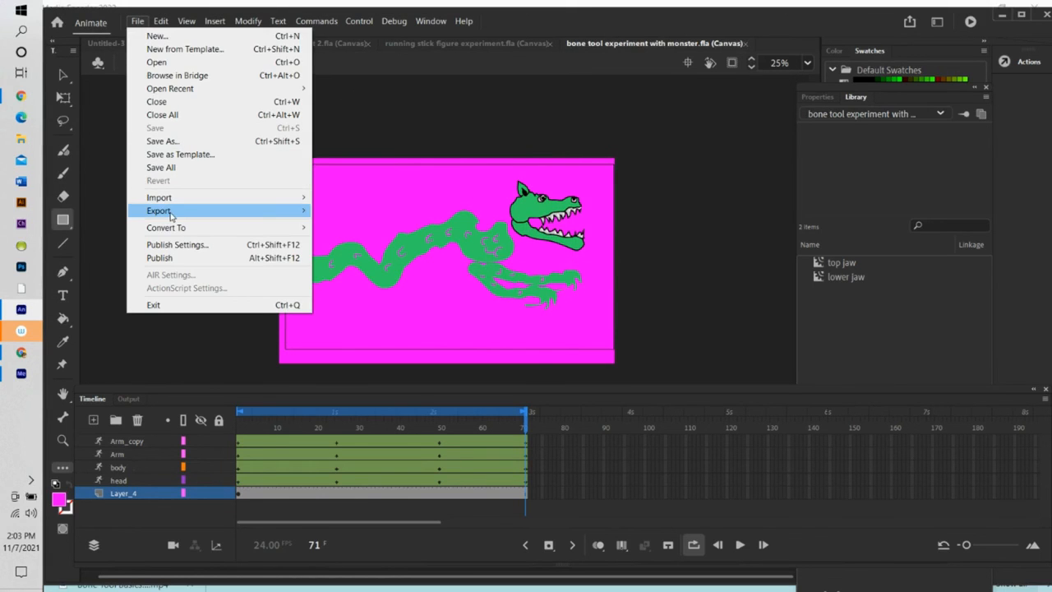
mouse_move(170, 213)
left_click(360, 250)
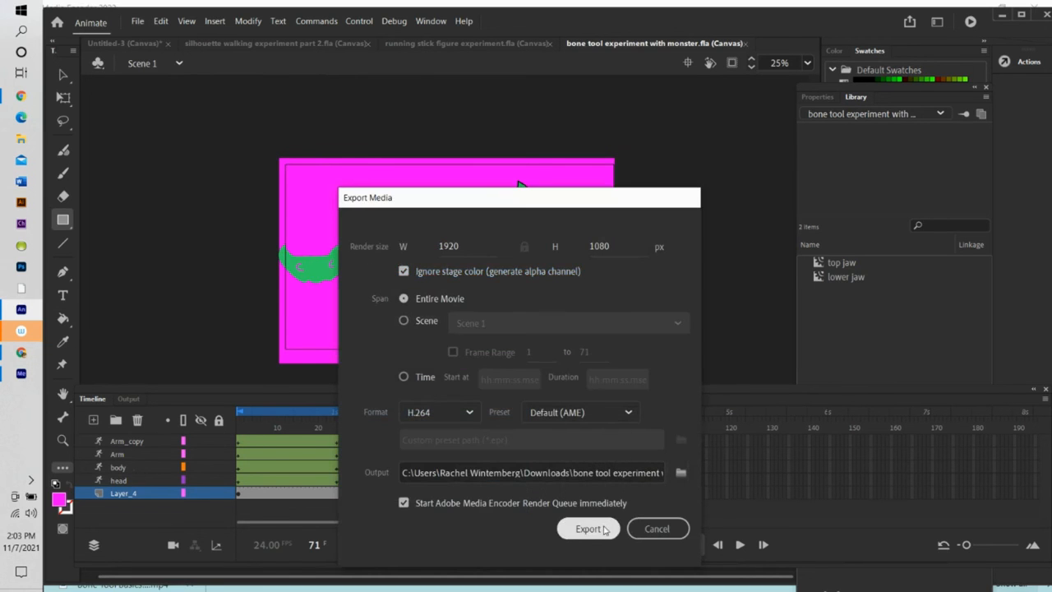
left_click(605, 528)
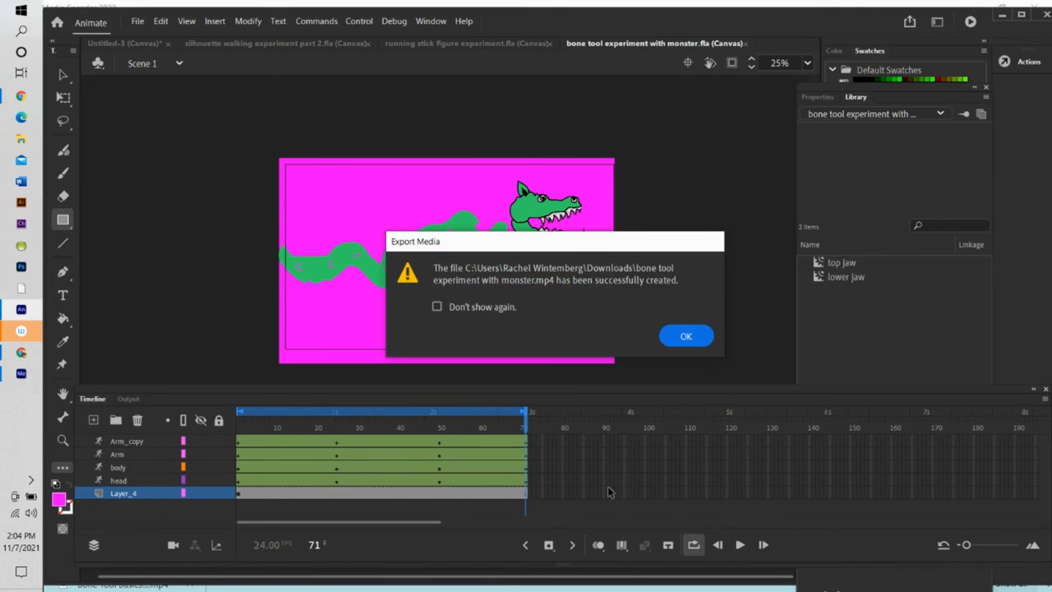
left_click(675, 344)
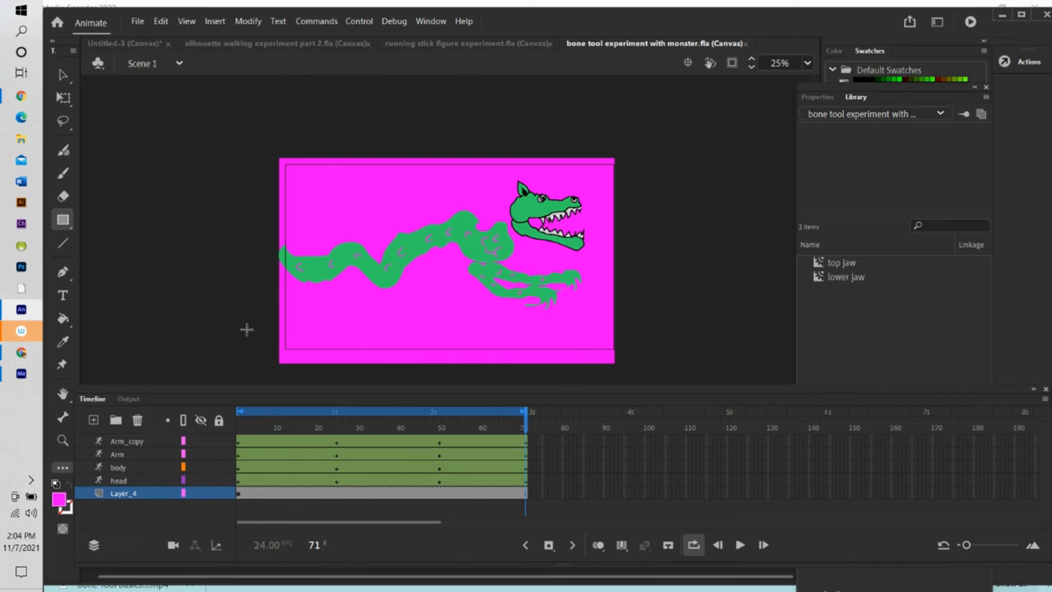
Switch to File Explorer, play the exported "bone tool experiment with monster" video from the Downloads folder, and close the player.
left_click(23, 140)
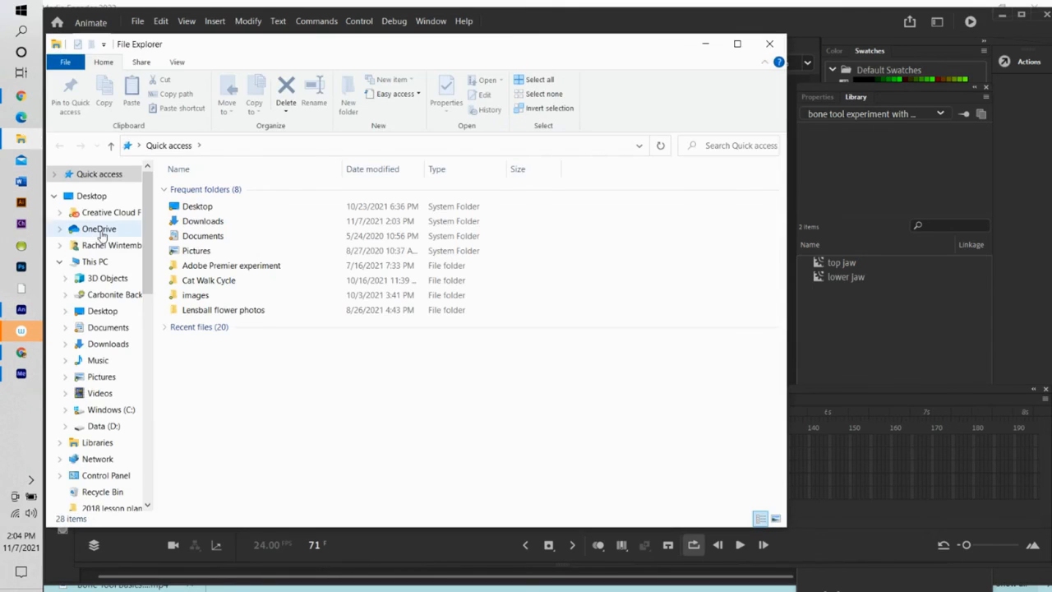
left_click(110, 344)
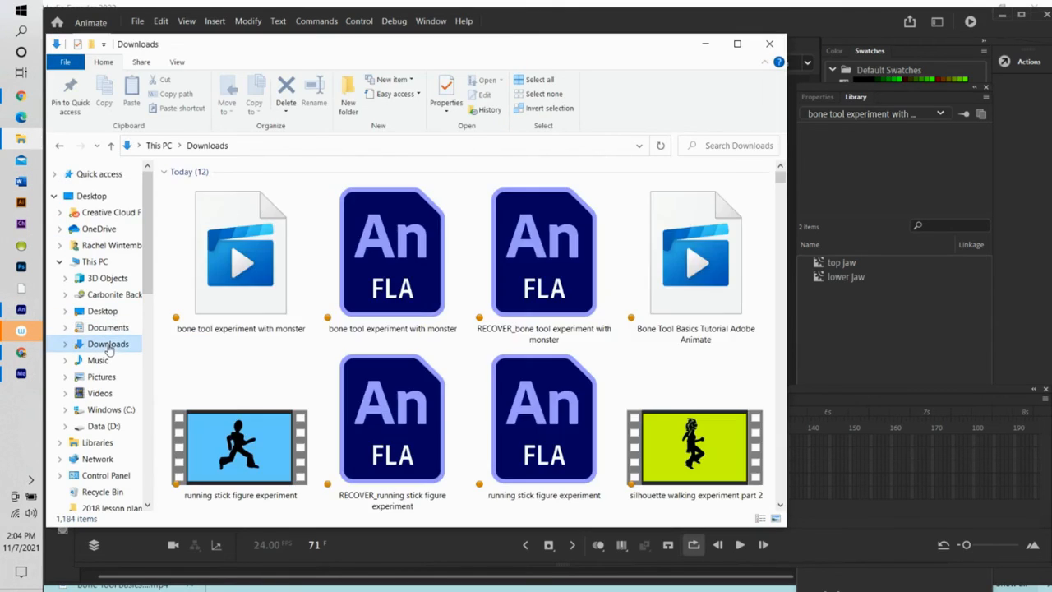
double_click(231, 284)
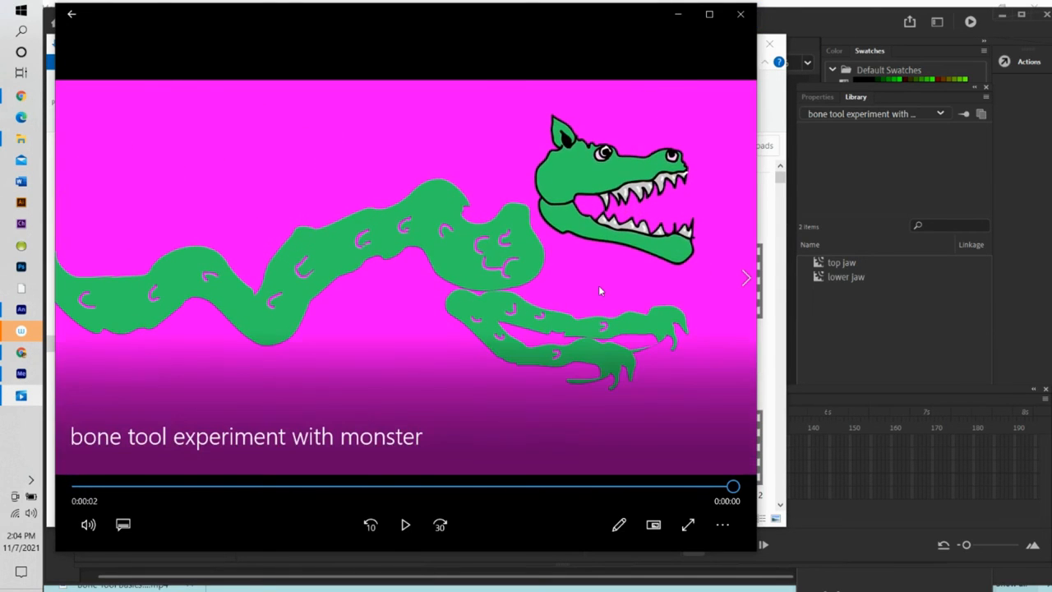
left_click(741, 14)
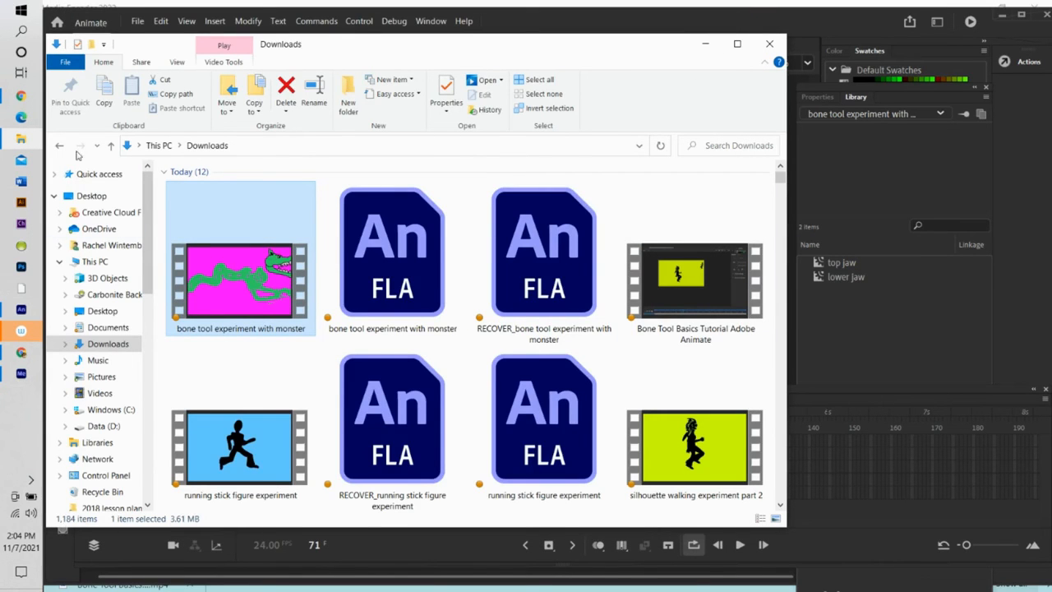
left_click(26, 97)
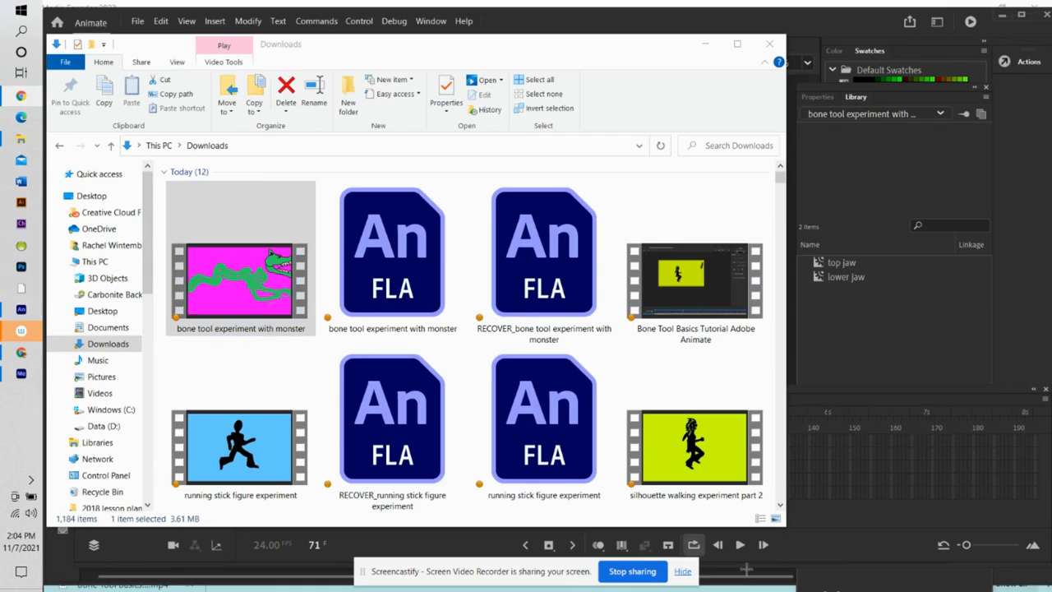